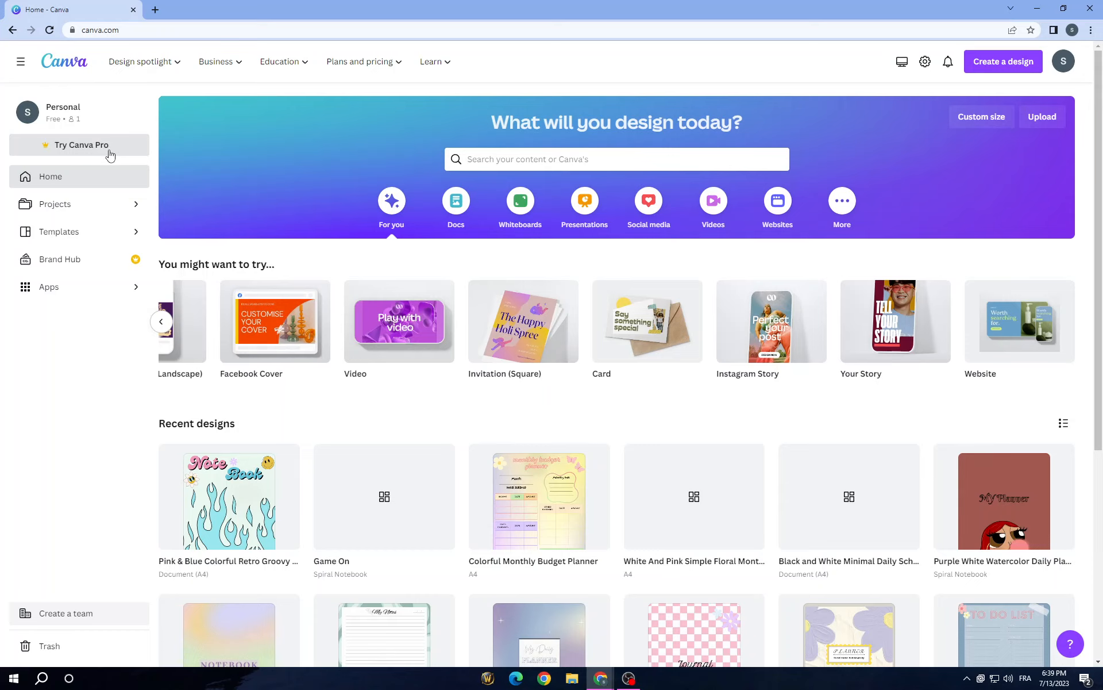
Step: Search the design templates for "digital planner" using the recent search suggestion
scroll(259, 166, down, 3)
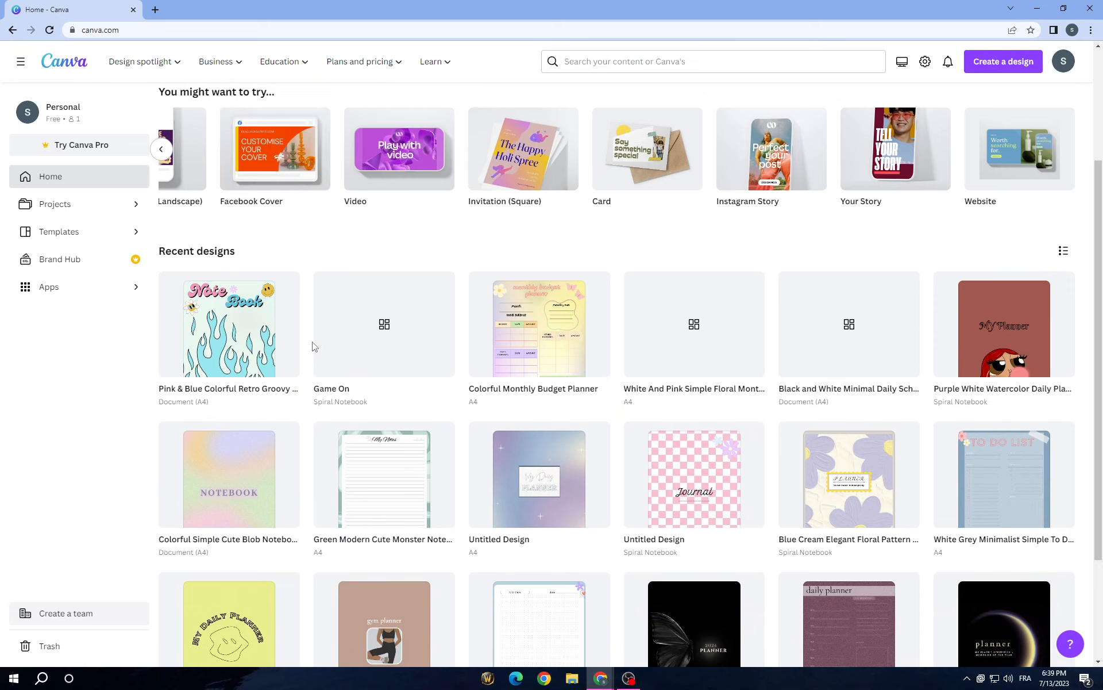
scroll(315, 346, up, 3)
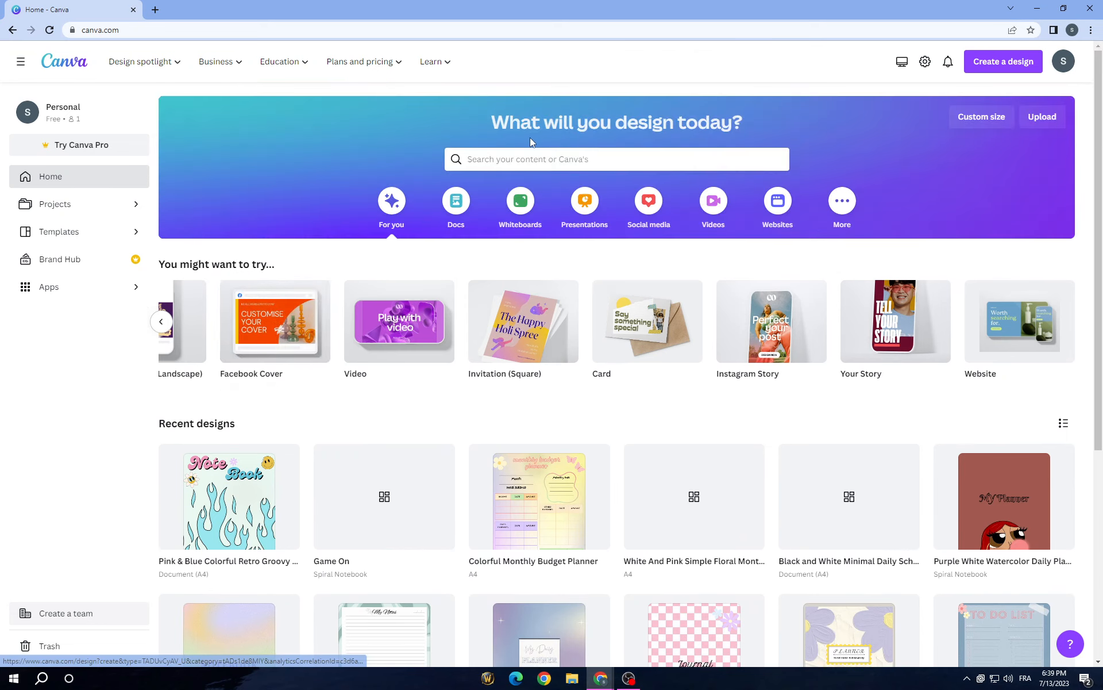
click(525, 159)
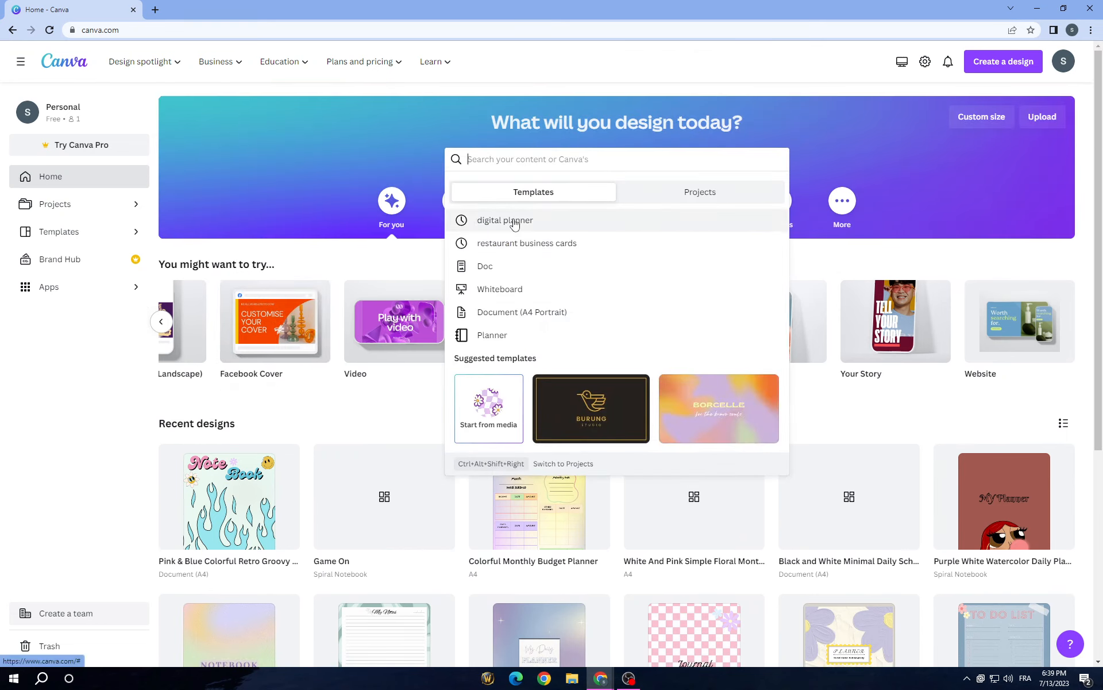
click(503, 218)
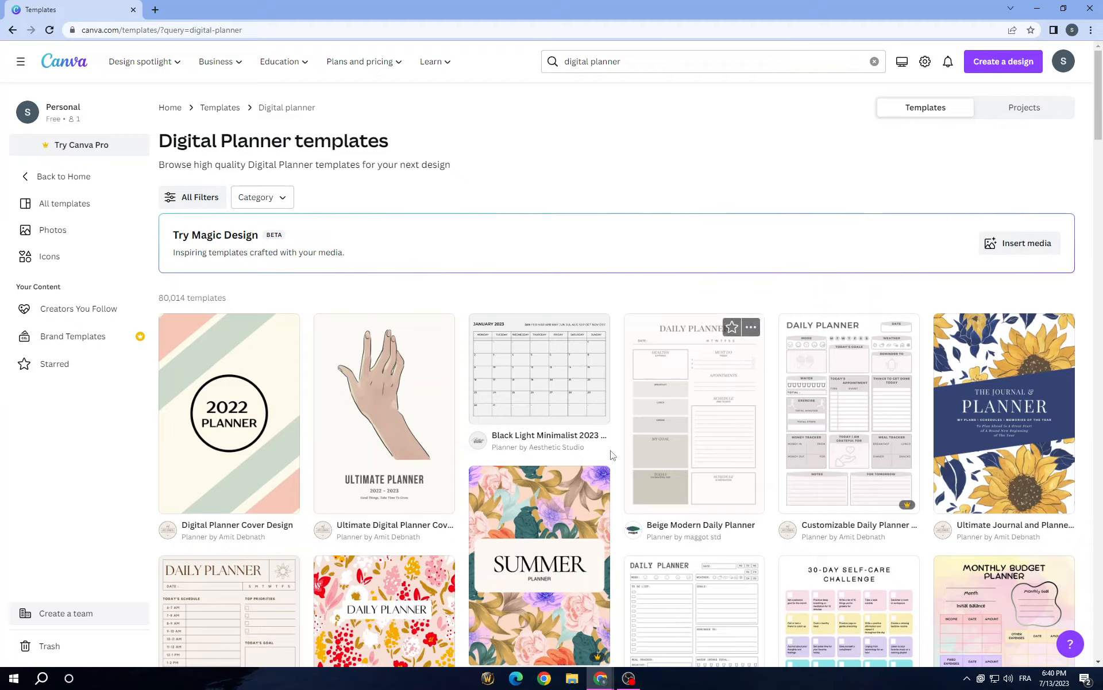
Step: Examine the digital planner template results for cover, daily, weekly and monthly page designs
scroll(610, 455, down, 20)
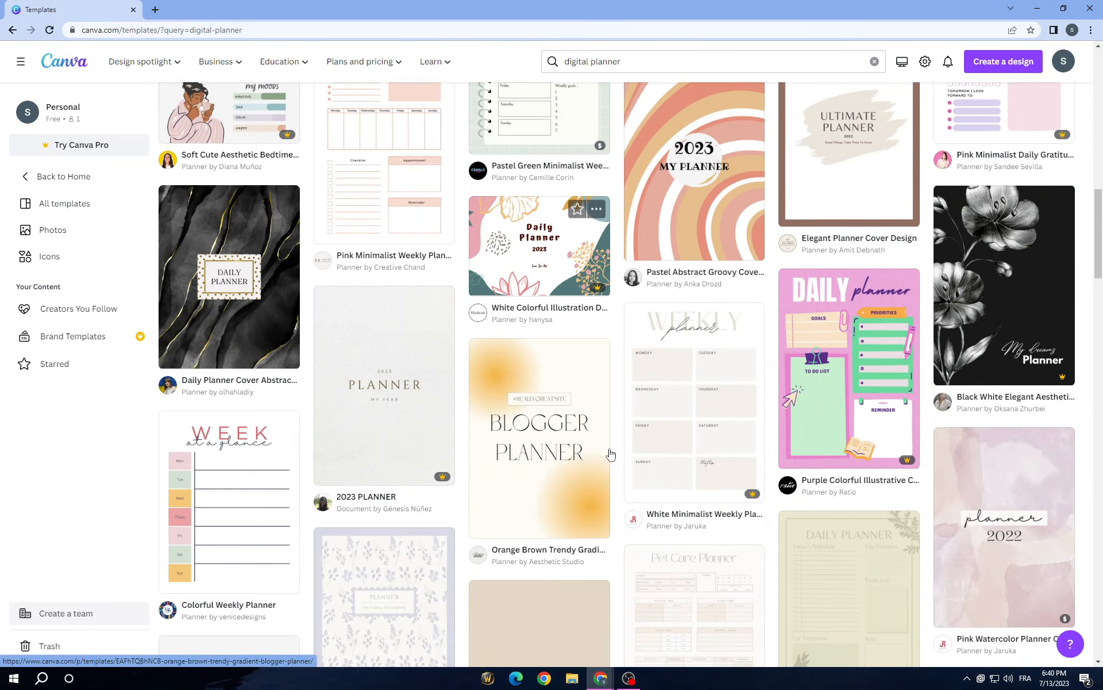
scroll(610, 454, down, 3)
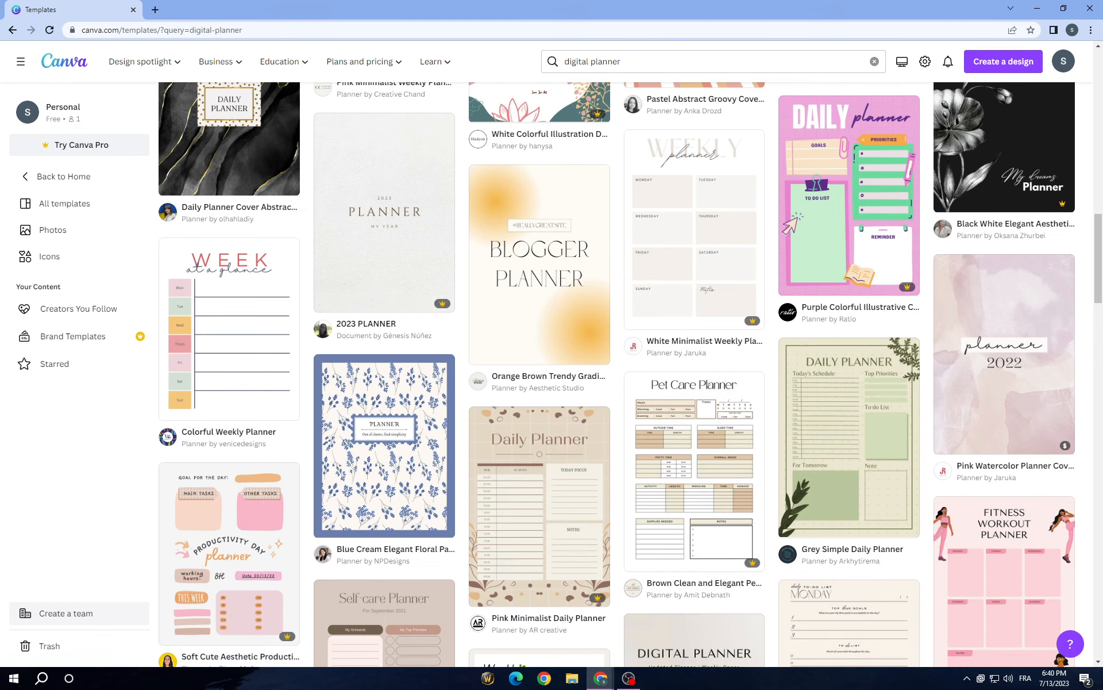
scroll(624, 463, down, 7)
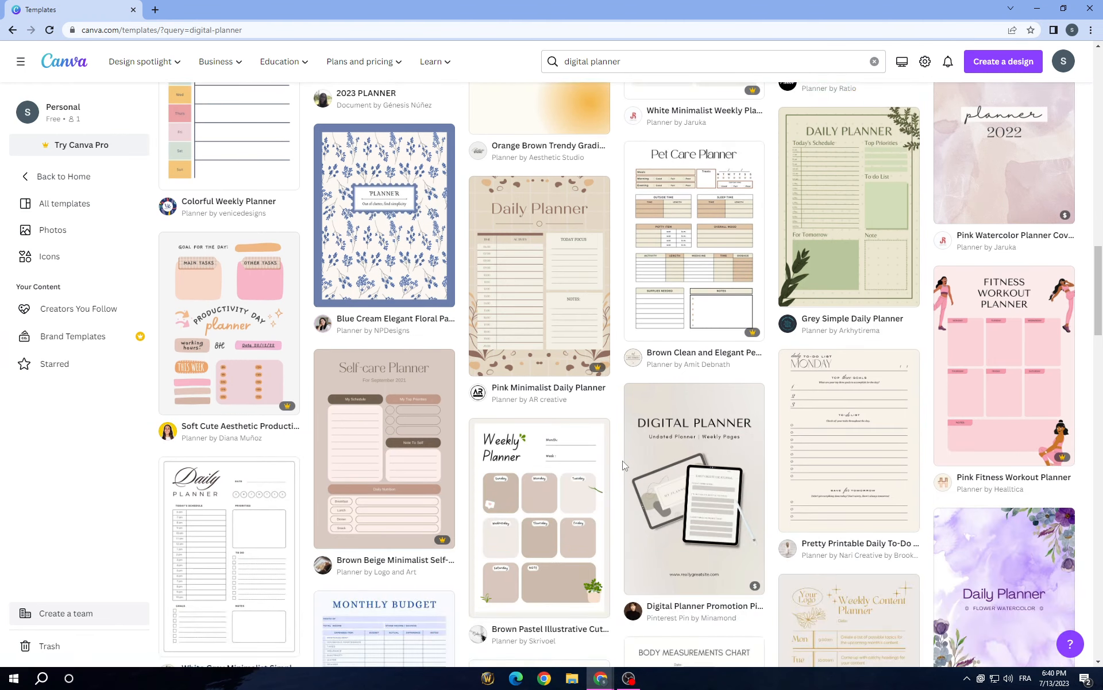
scroll(625, 465, down, 6)
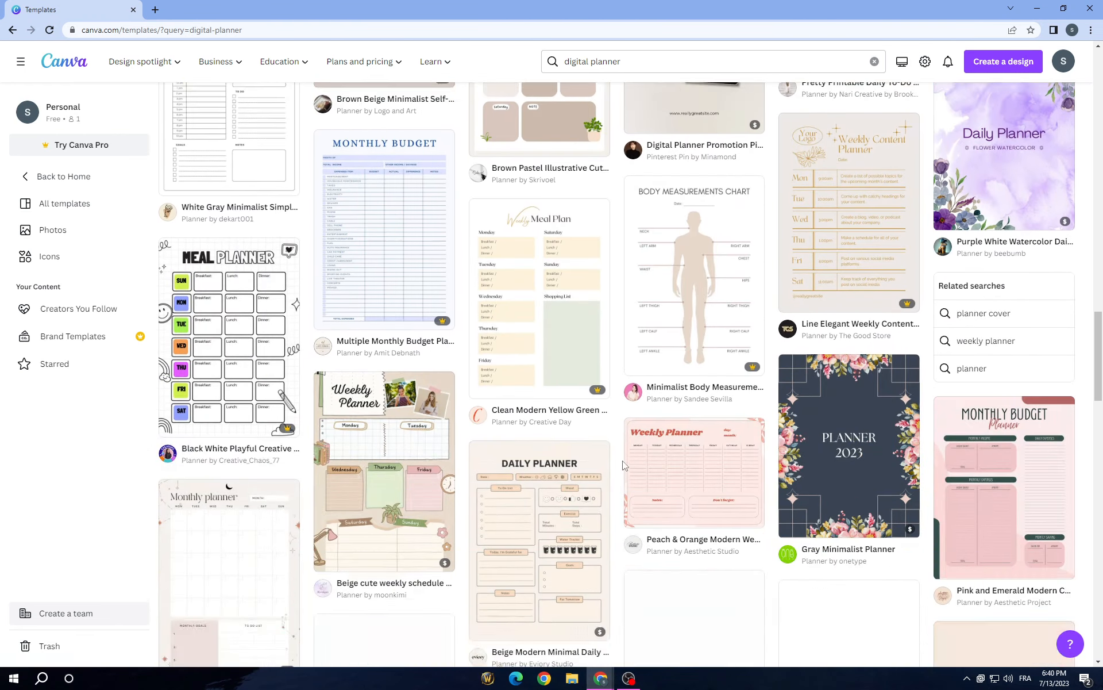
scroll(624, 464, down, 5)
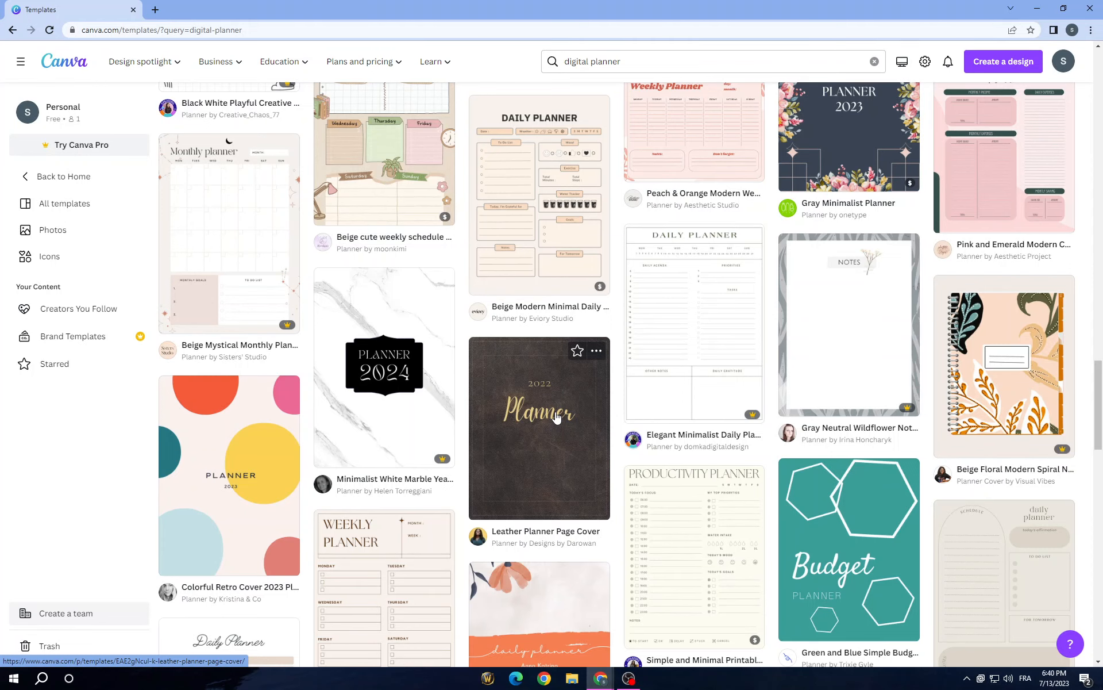
scroll(556, 418, down, 8)
scroll(556, 417, up, 6)
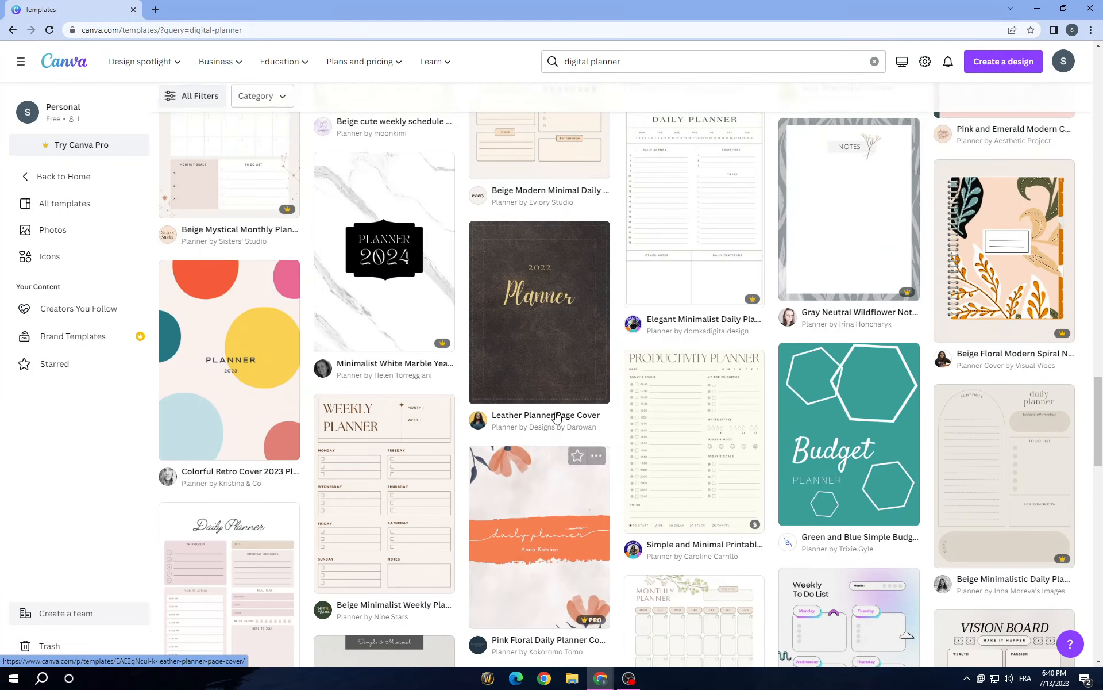
scroll(556, 418, up, 9)
scroll(556, 418, down, 6)
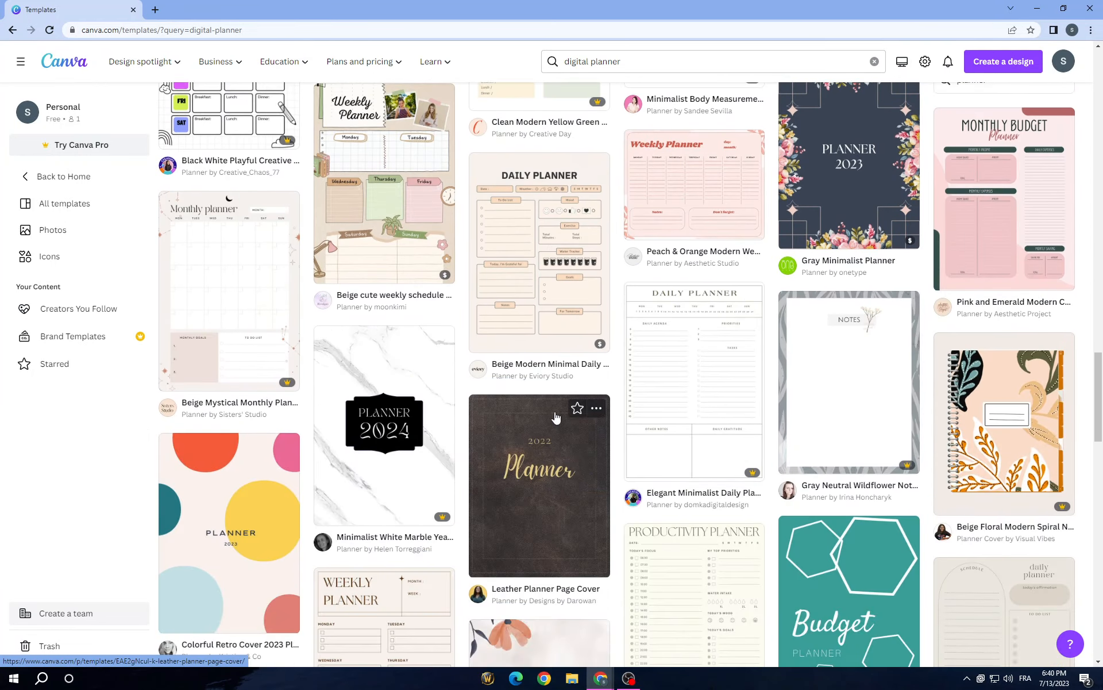
scroll(620, 396, down, 3)
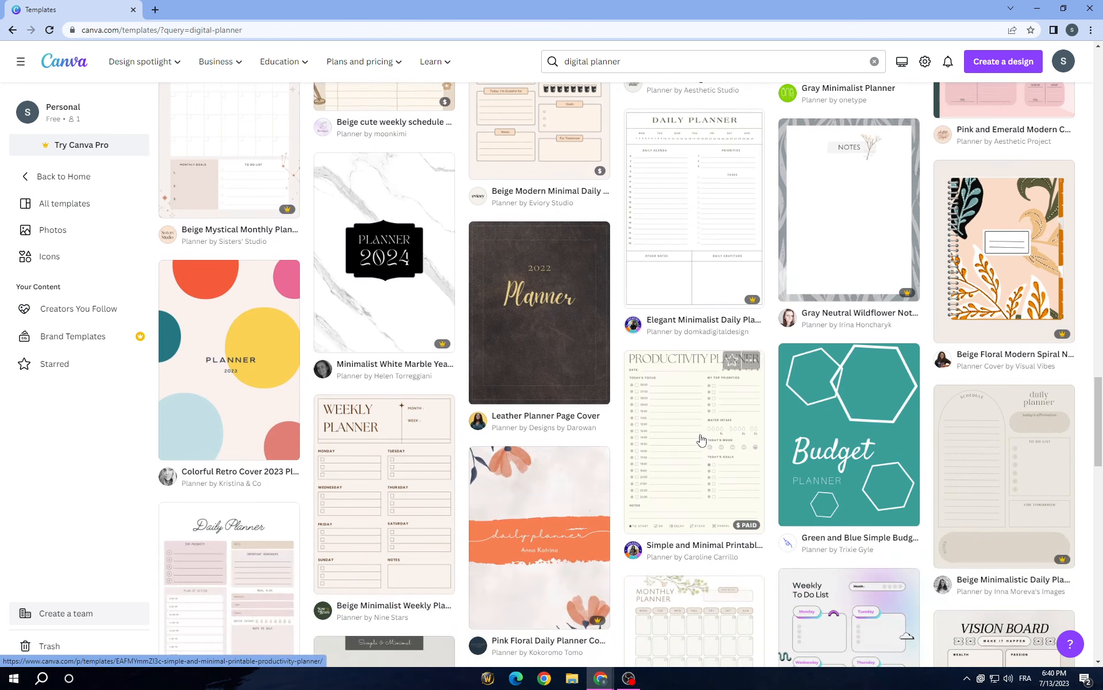
scroll(978, 396, down, 7)
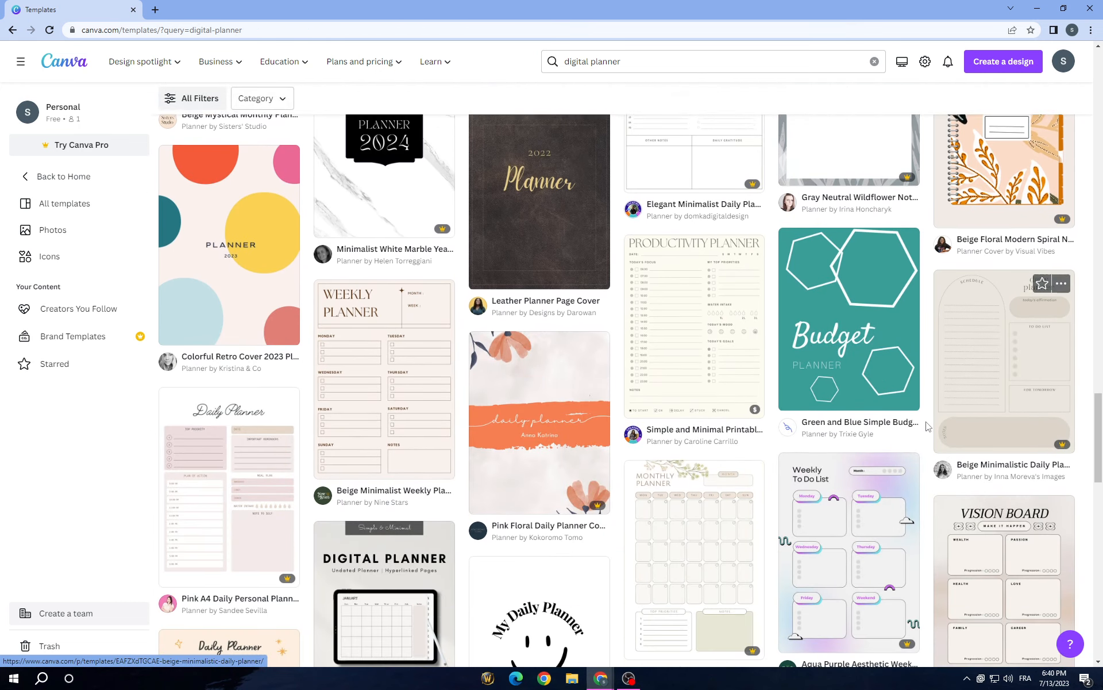
scroll(620, 389, down, 9)
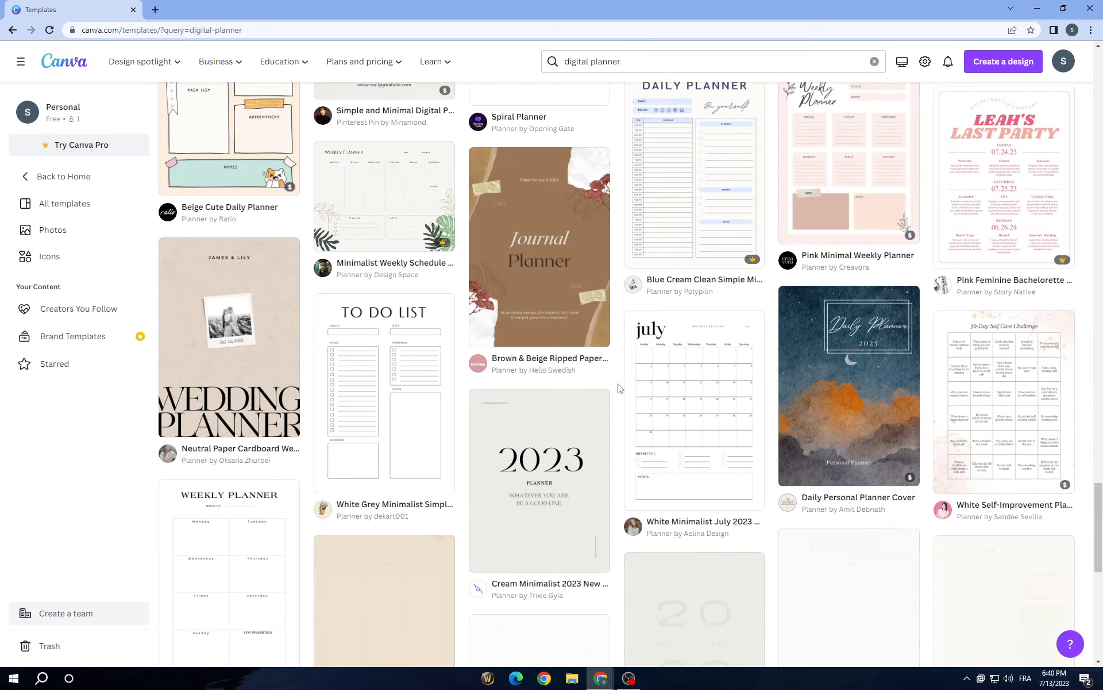
scroll(618, 389, down, 6)
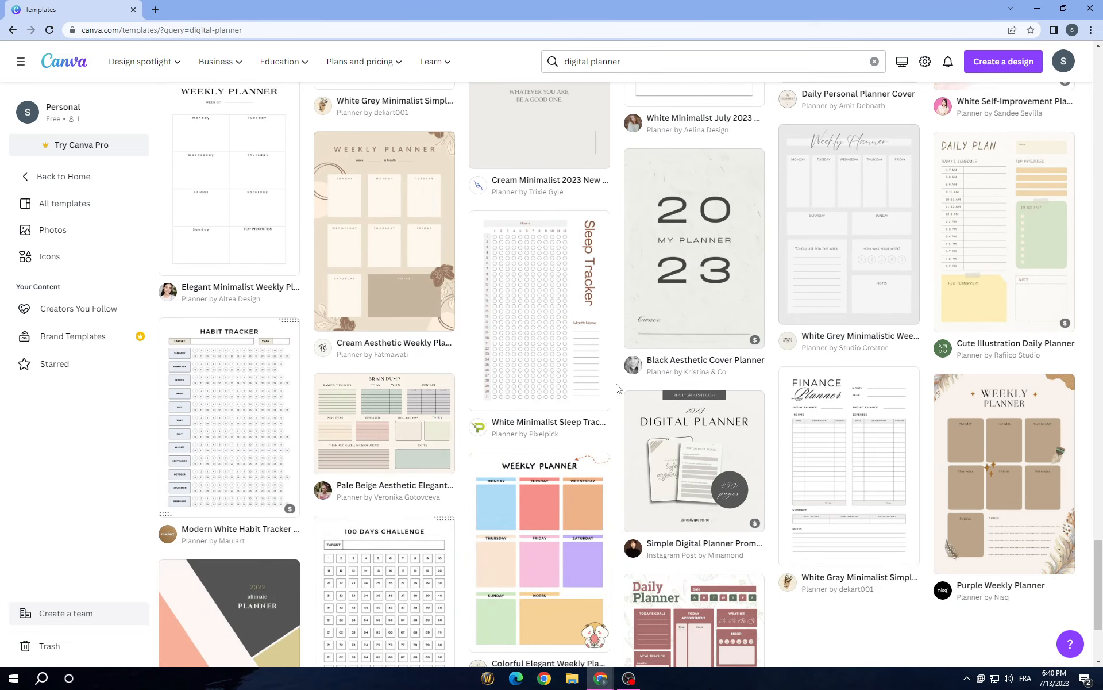
scroll(618, 389, down, 1)
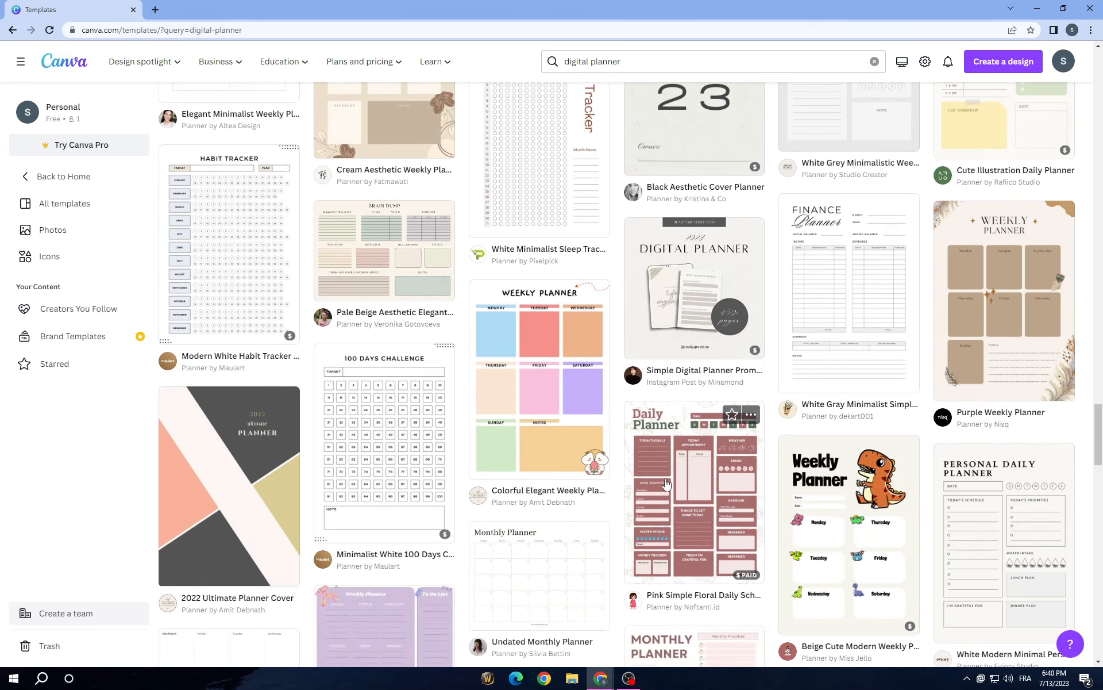
scroll(666, 485, down, 5)
scroll(293, 410, up, 2)
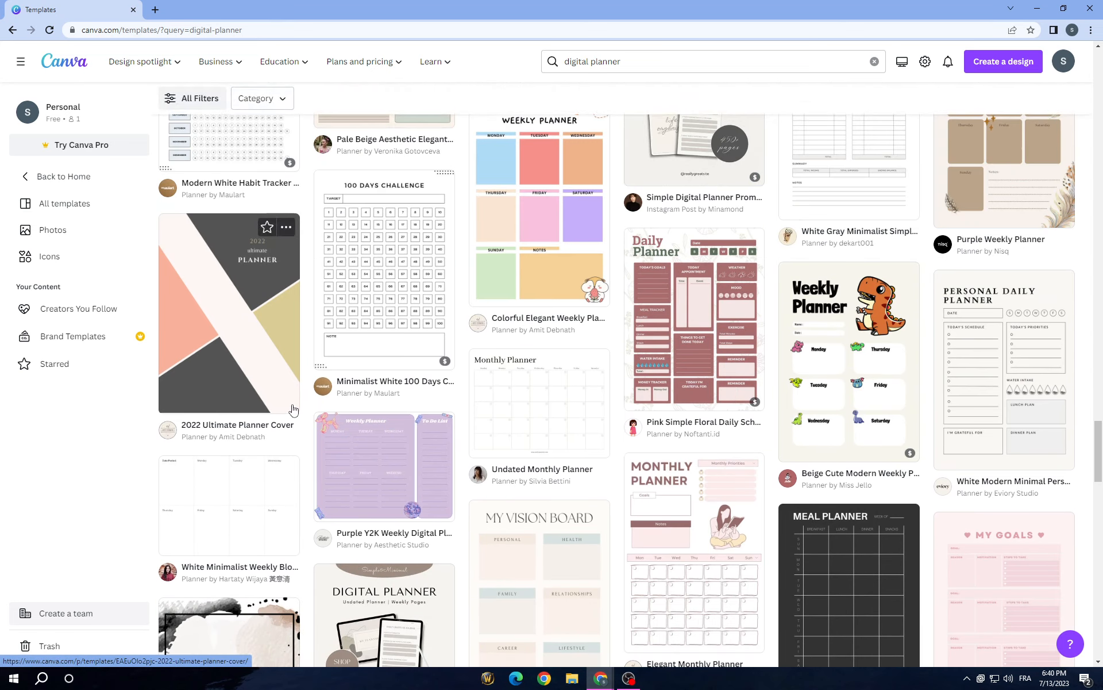
Step: Preview the 2022 Ultimate Planner Cover template and look through the similar templates offered with it
click(214, 359)
scroll(436, 207, down, 4)
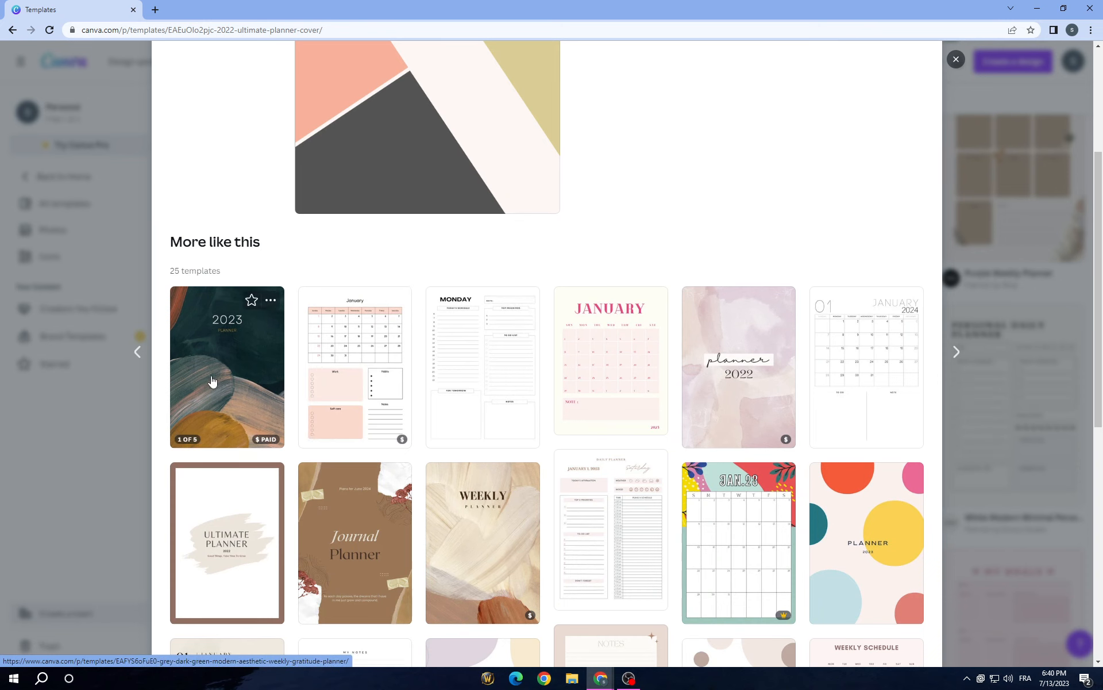
scroll(395, 175, down, 3)
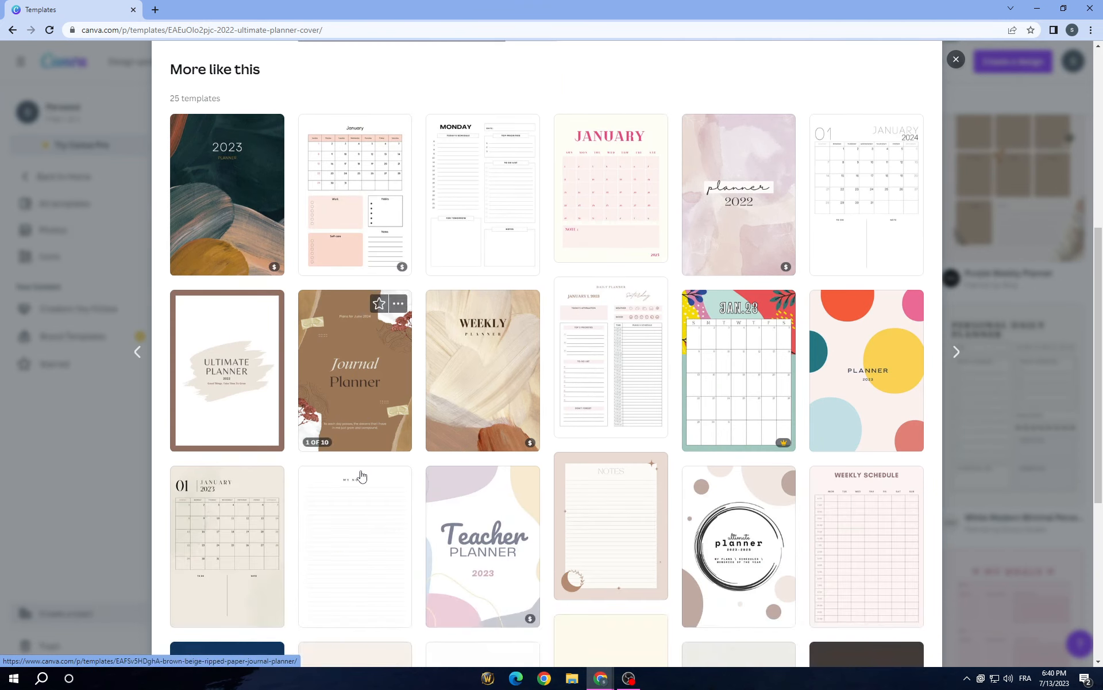
scroll(594, 402, down, 2)
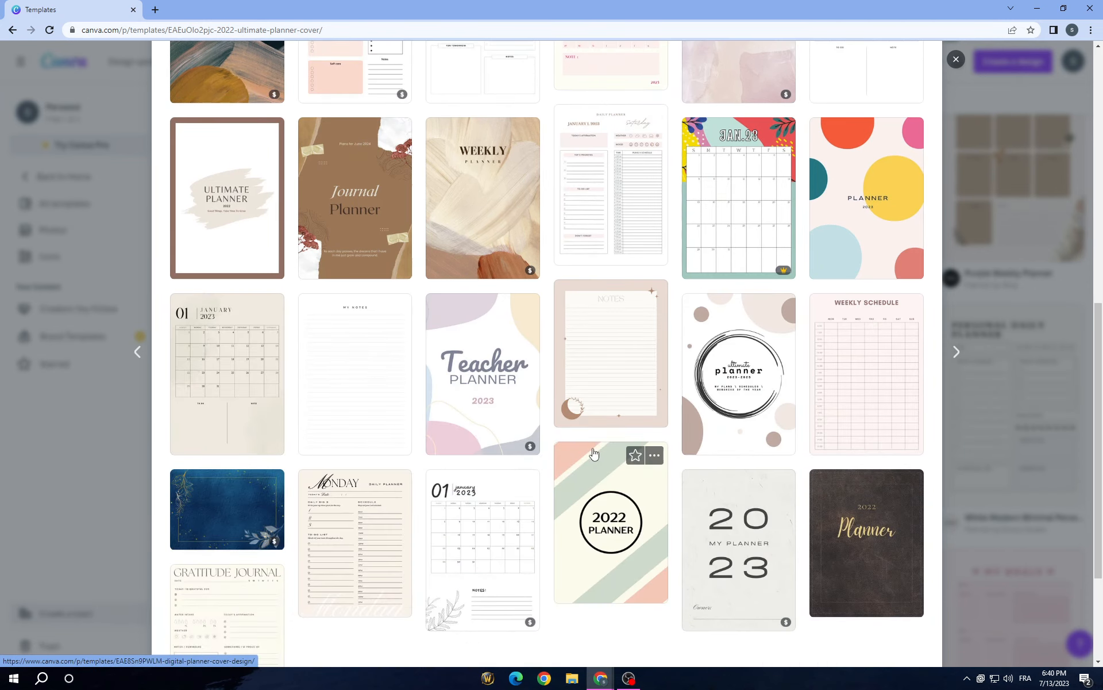
Step: Preview the Colorful Aesthetic 2023 Teacher Planner template, look through its similar templates, and close the preview
click(500, 399)
scroll(489, 459, down, 5)
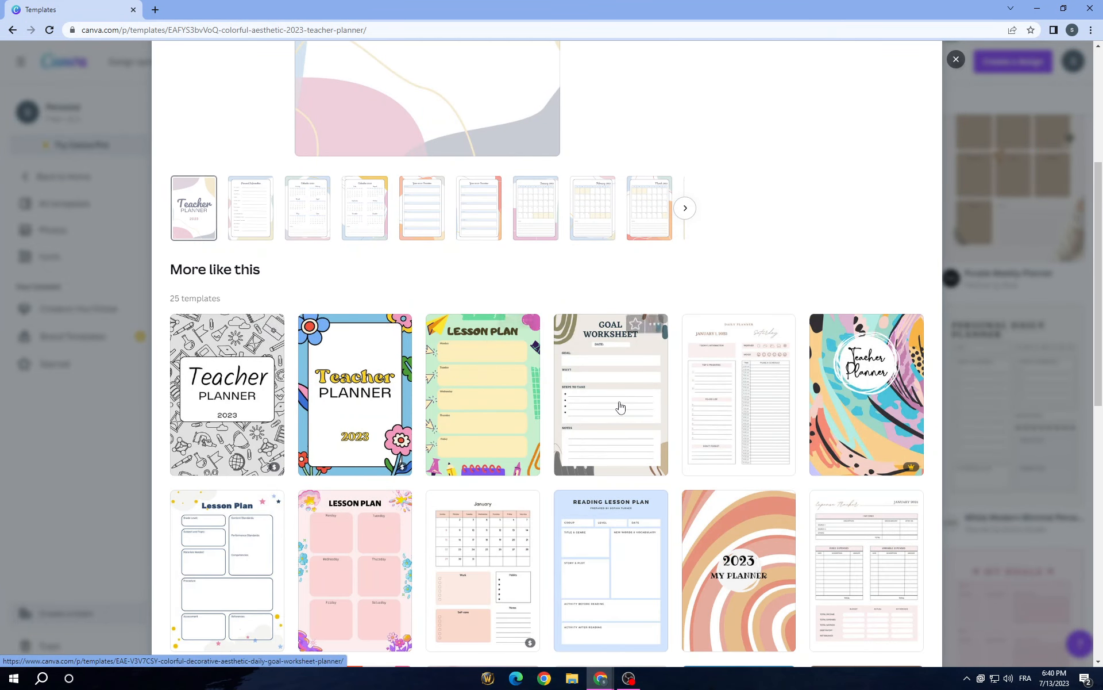
scroll(282, 489, down, 1)
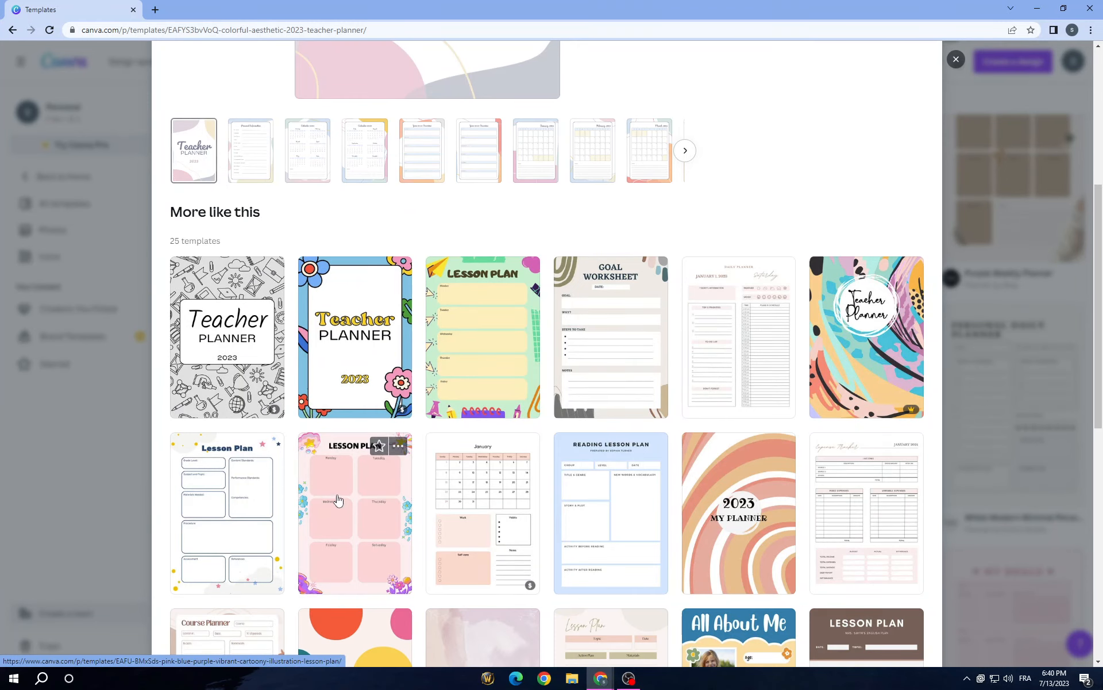
scroll(340, 502, down, 2)
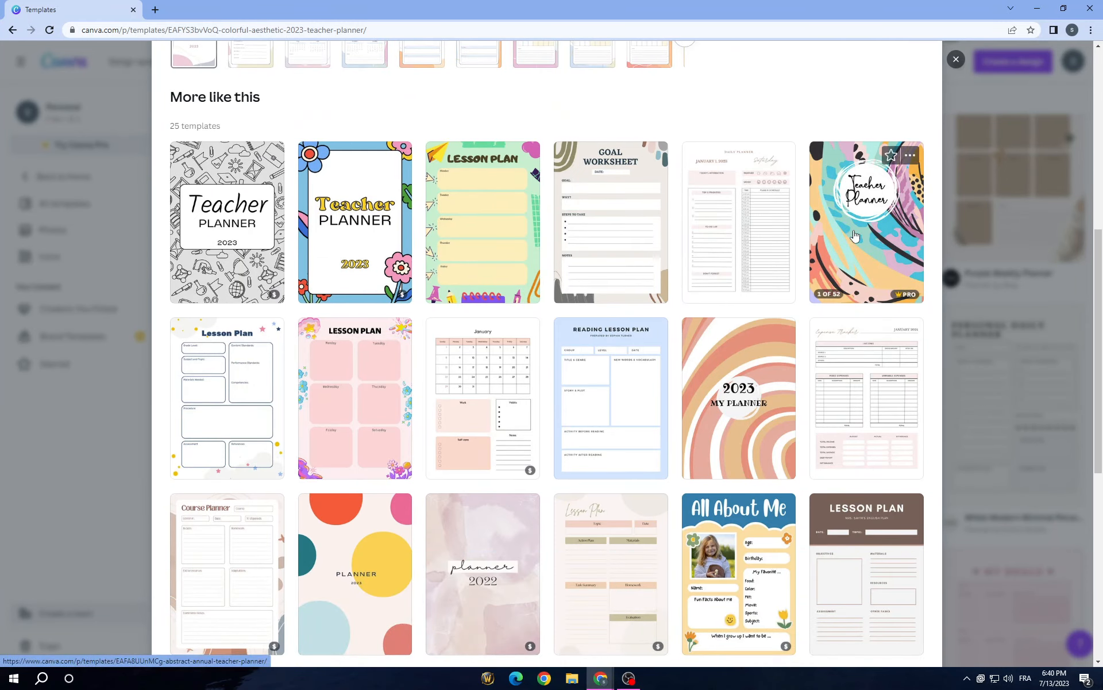
scroll(488, 546, down, 3)
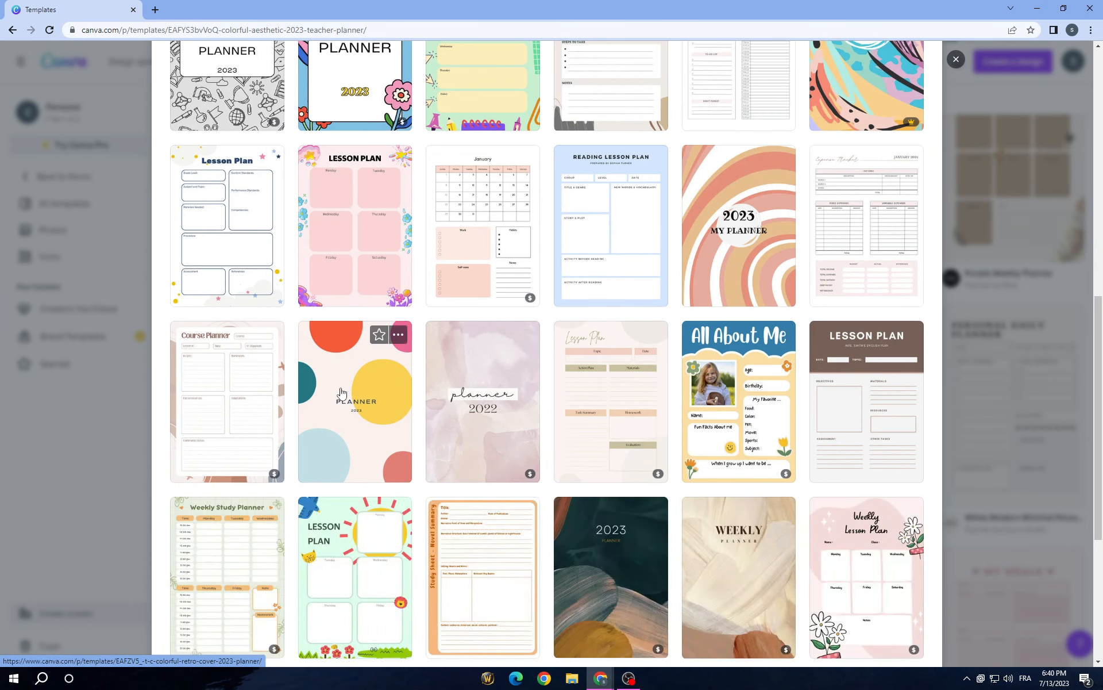
scroll(637, 430, down, 2)
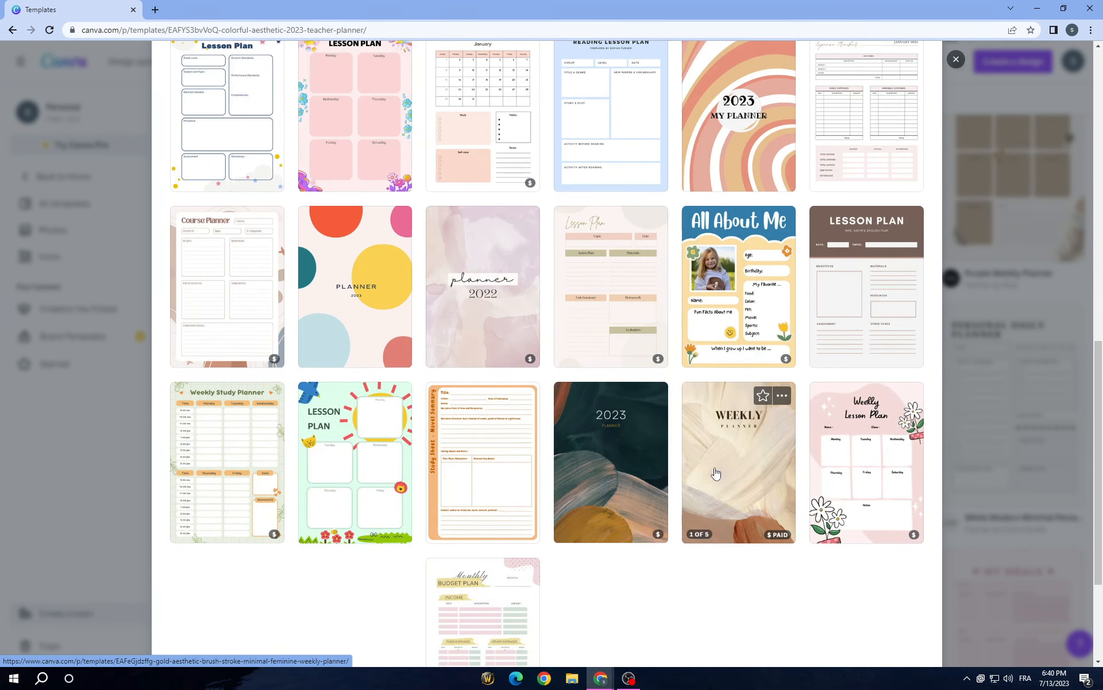
scroll(261, 470, down, 2)
scroll(900, 423, up, 10)
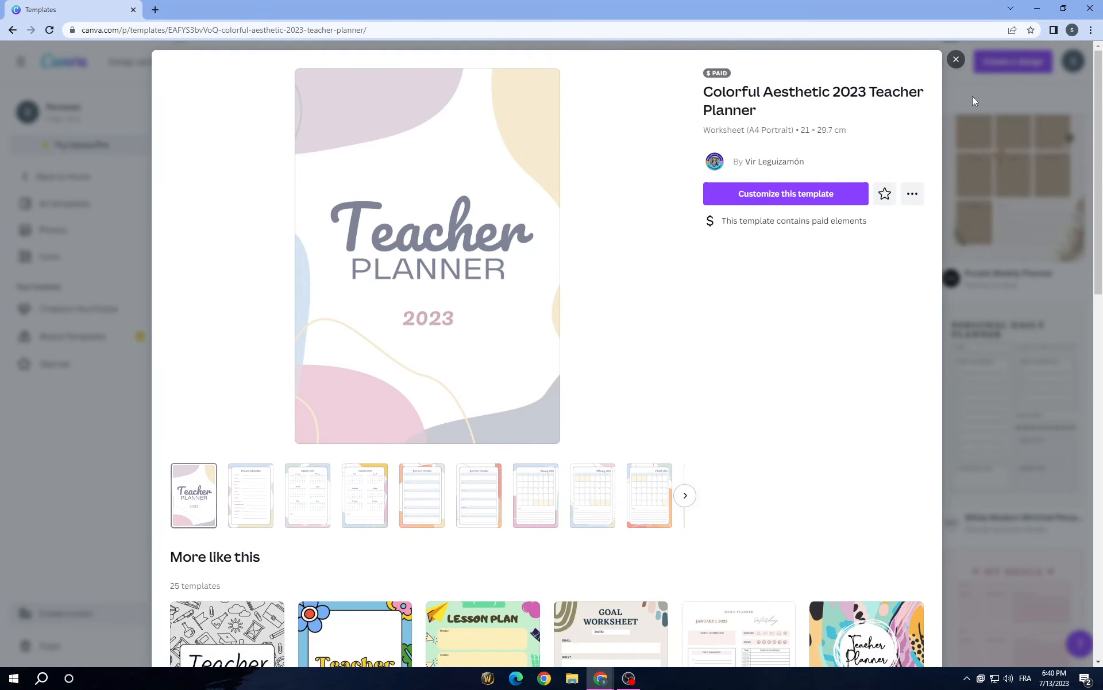
click(957, 60)
Step: Examine more digital planner templates further down the search results
scroll(582, 452, down, 6)
scroll(580, 452, down, 12)
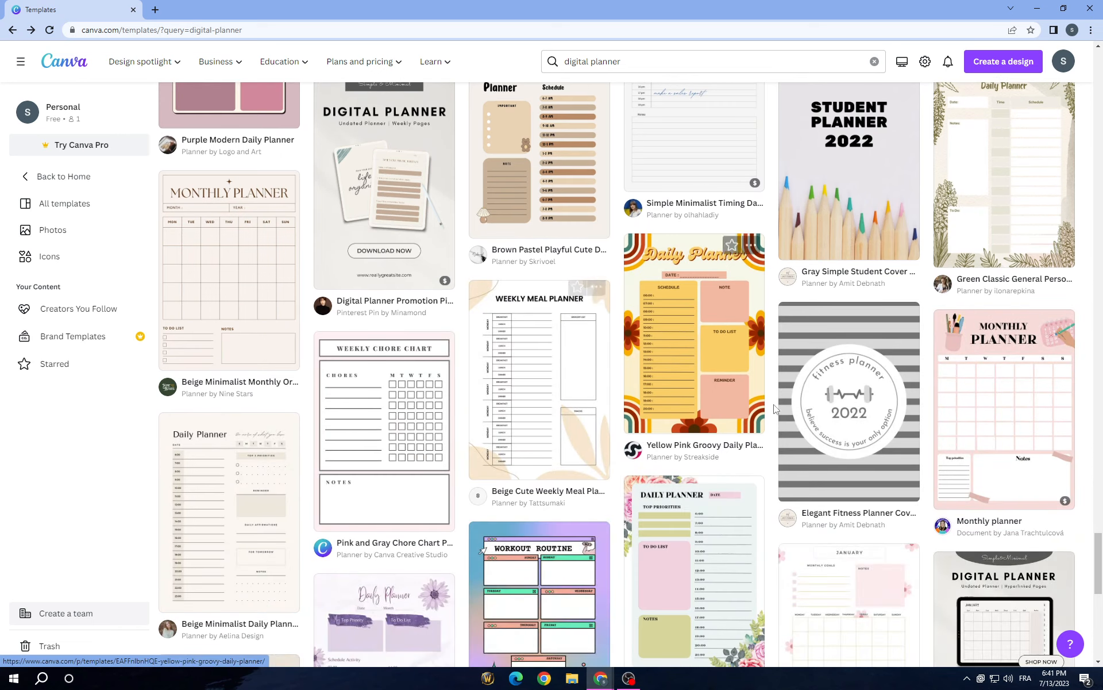
scroll(1012, 356, down, 7)
scroll(690, 564, down, 9)
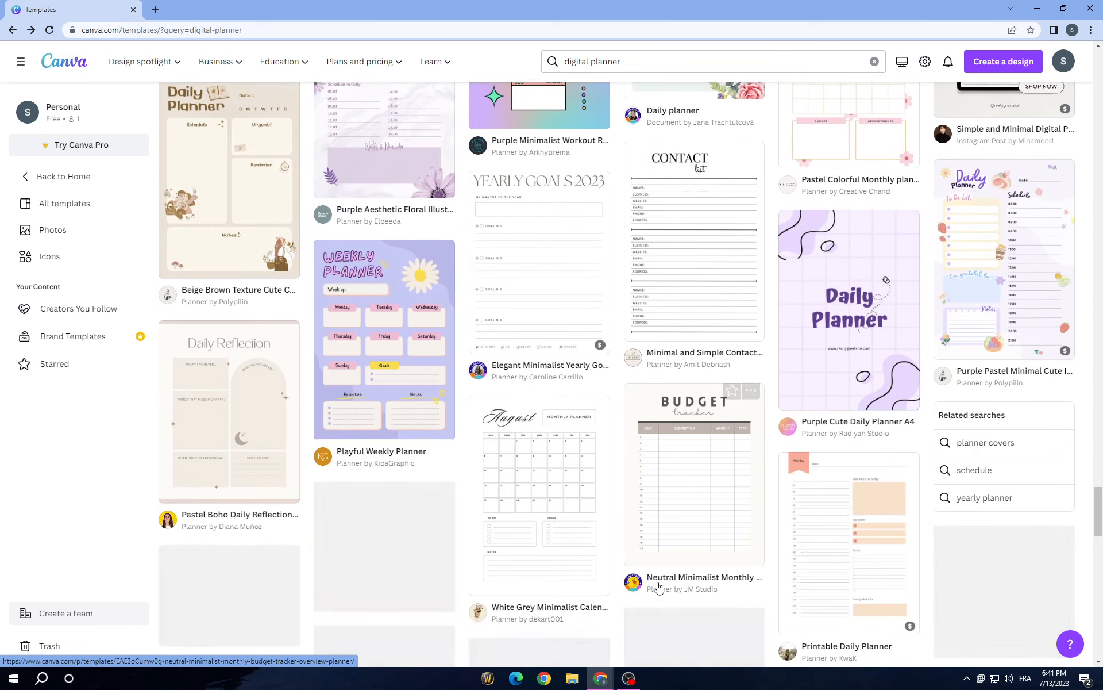
scroll(649, 590, down, 9)
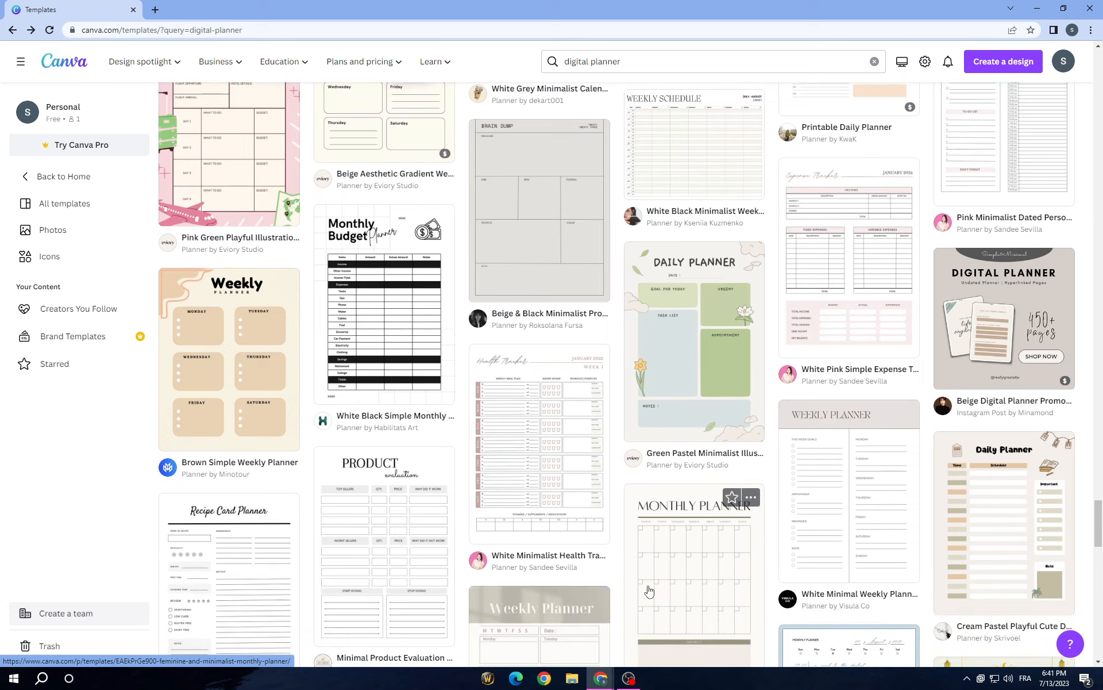
scroll(649, 589, up, 8)
scroll(649, 590, up, 17)
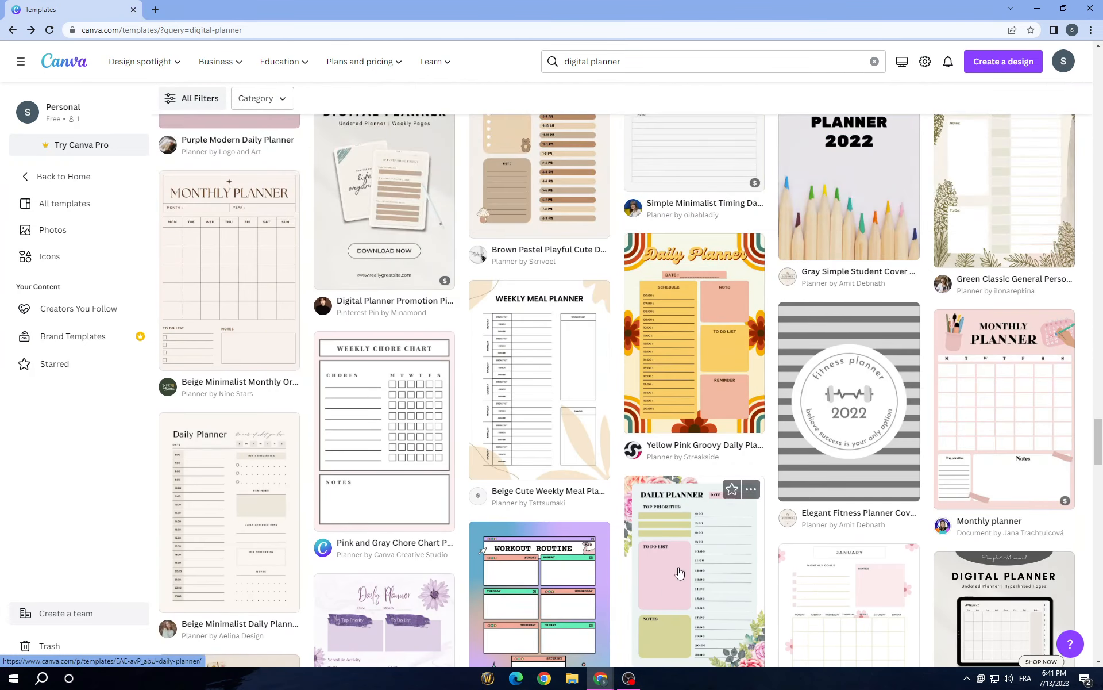
Step: Search the templates for "planner notes" and look through the notes page designs
click(657, 65)
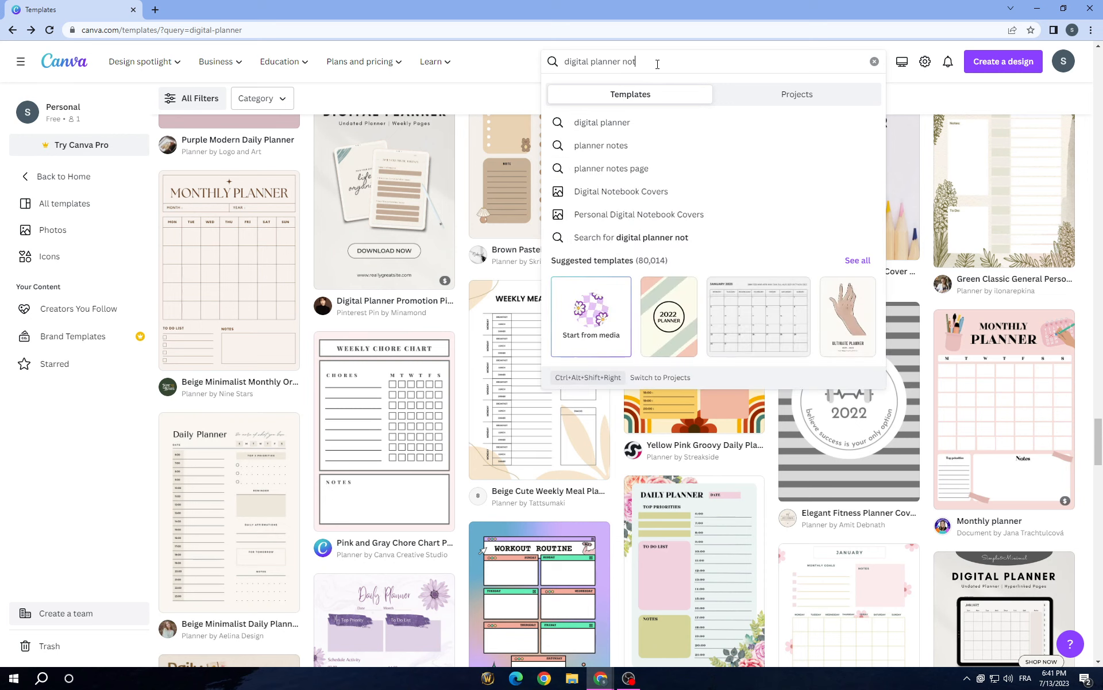
click(633, 150)
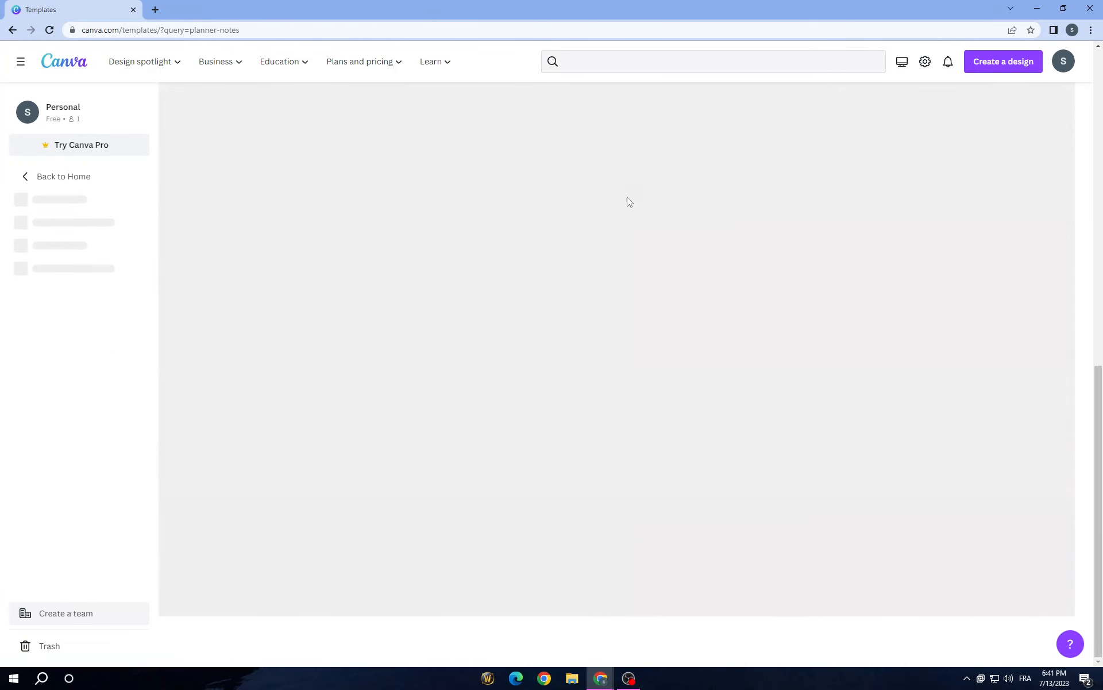
scroll(451, 305, down, 4)
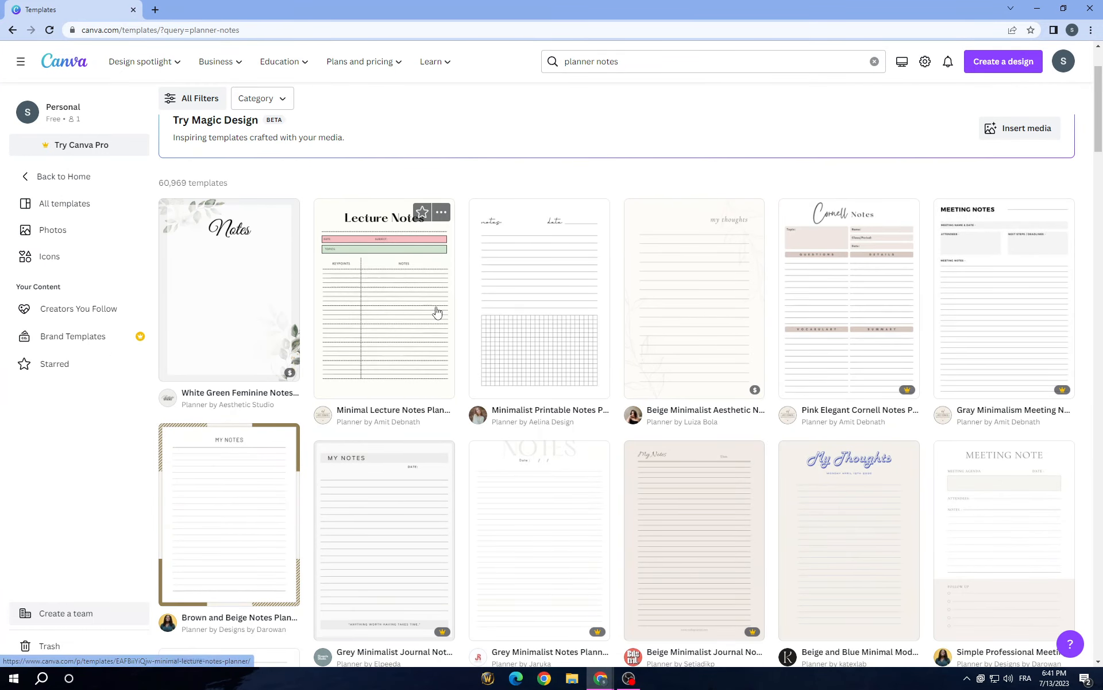
scroll(441, 311, down, 5)
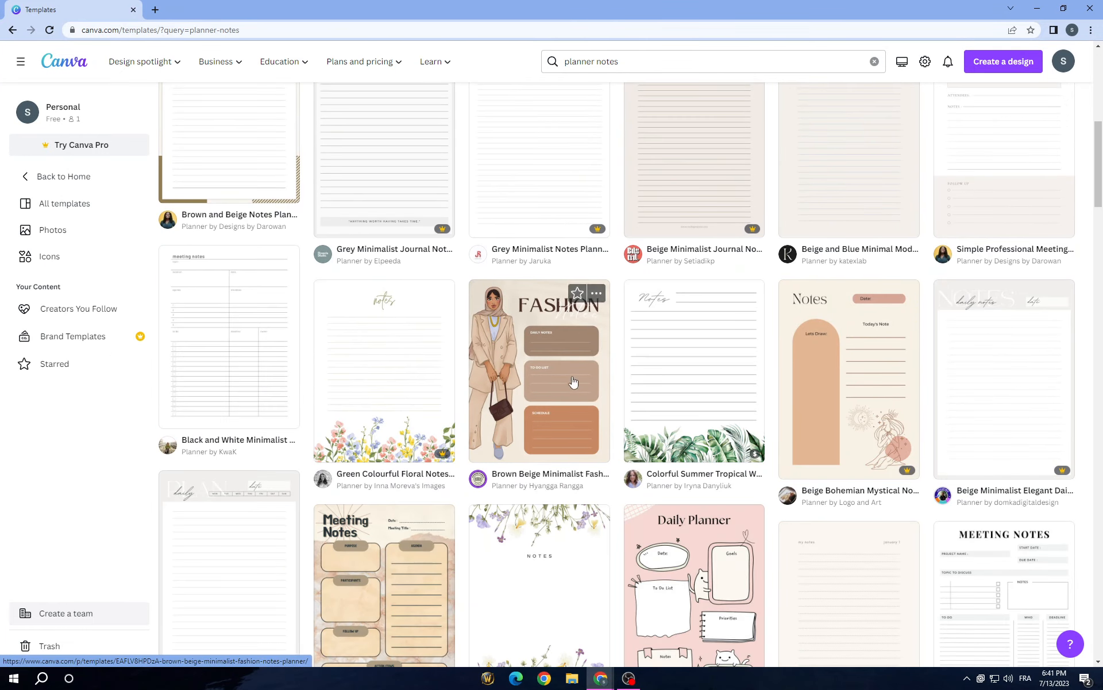
scroll(586, 348, down, 10)
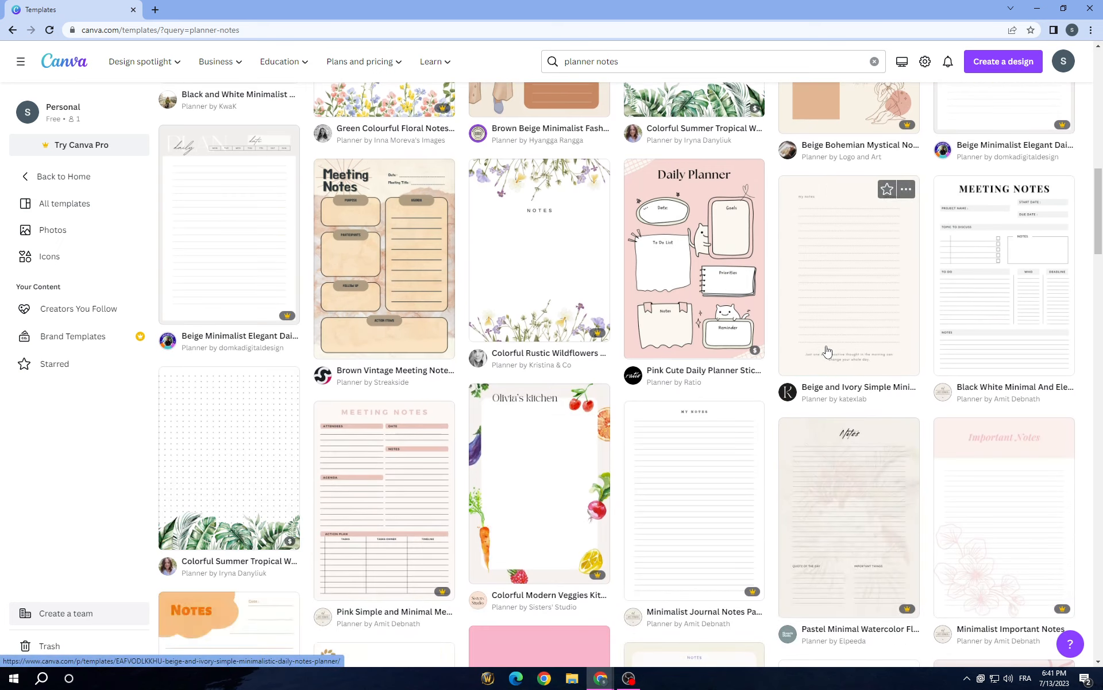
Step: Look over more of the planner notes designs and switch the template search back to "digital planner"
scroll(833, 321, up, 8)
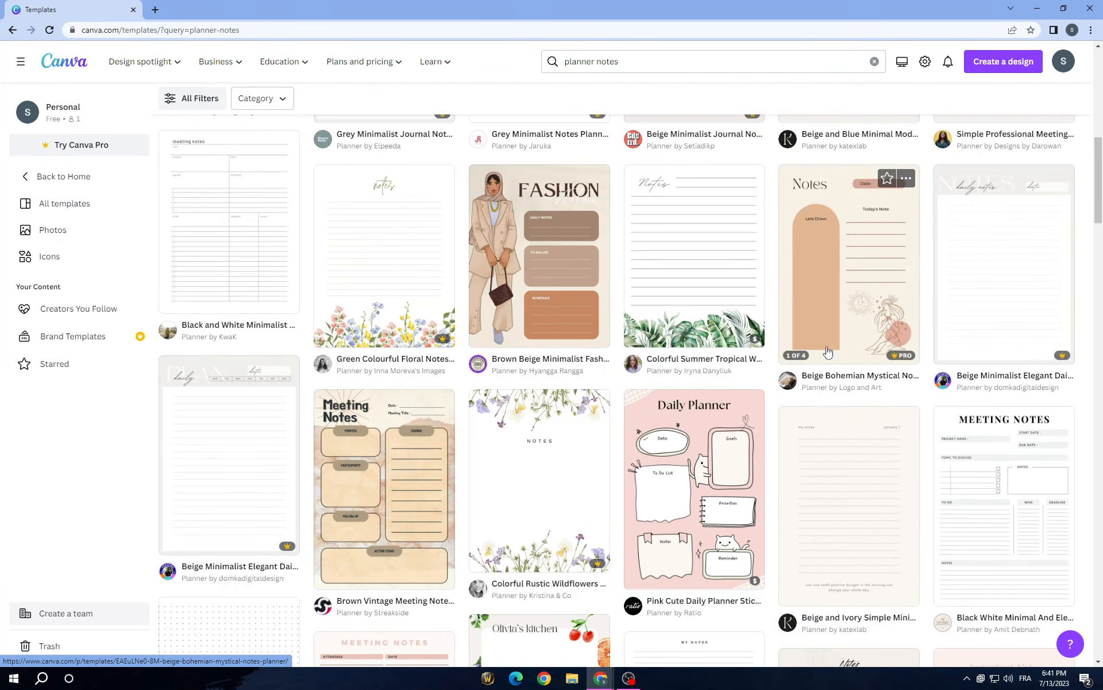
scroll(845, 278, down, 11)
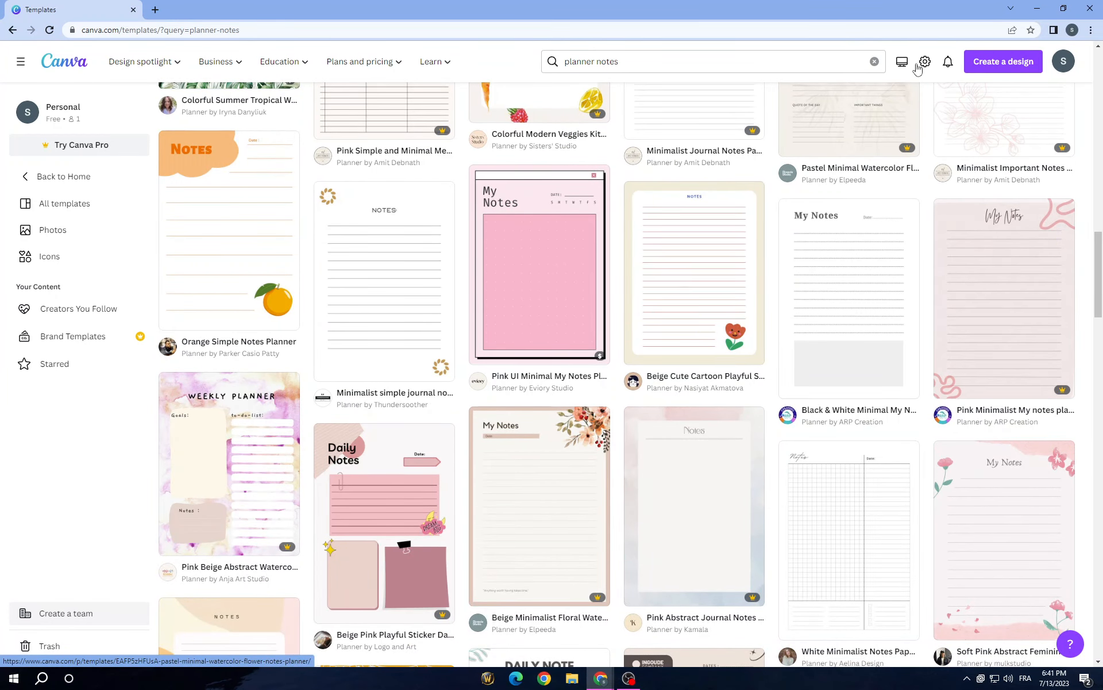
click(874, 62)
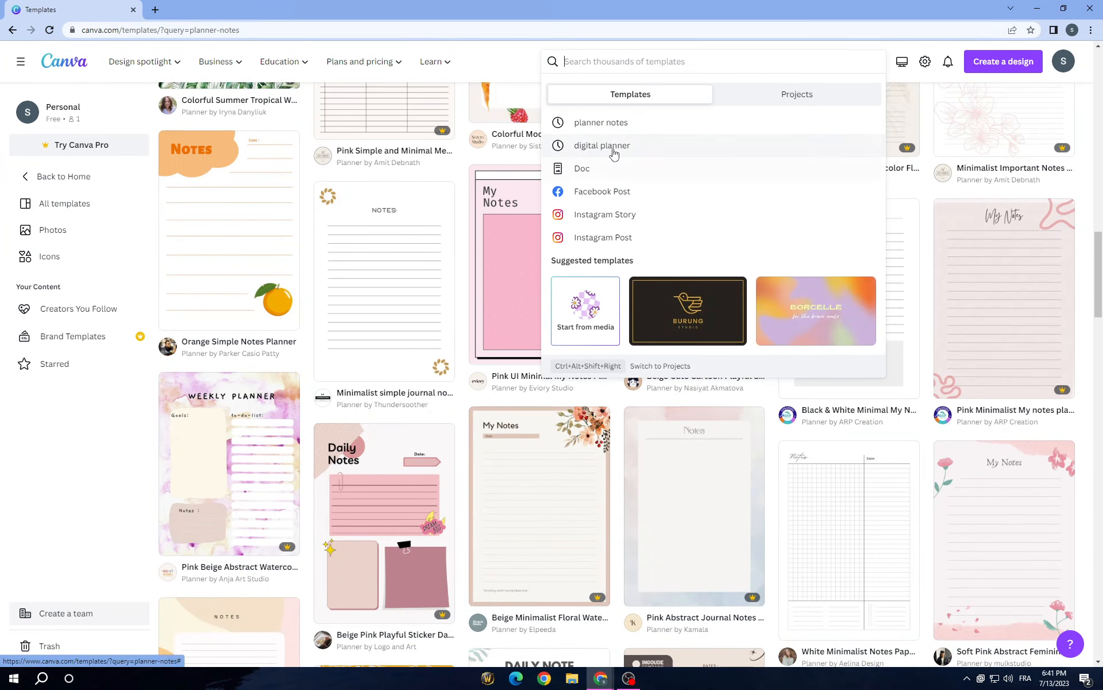
click(606, 146)
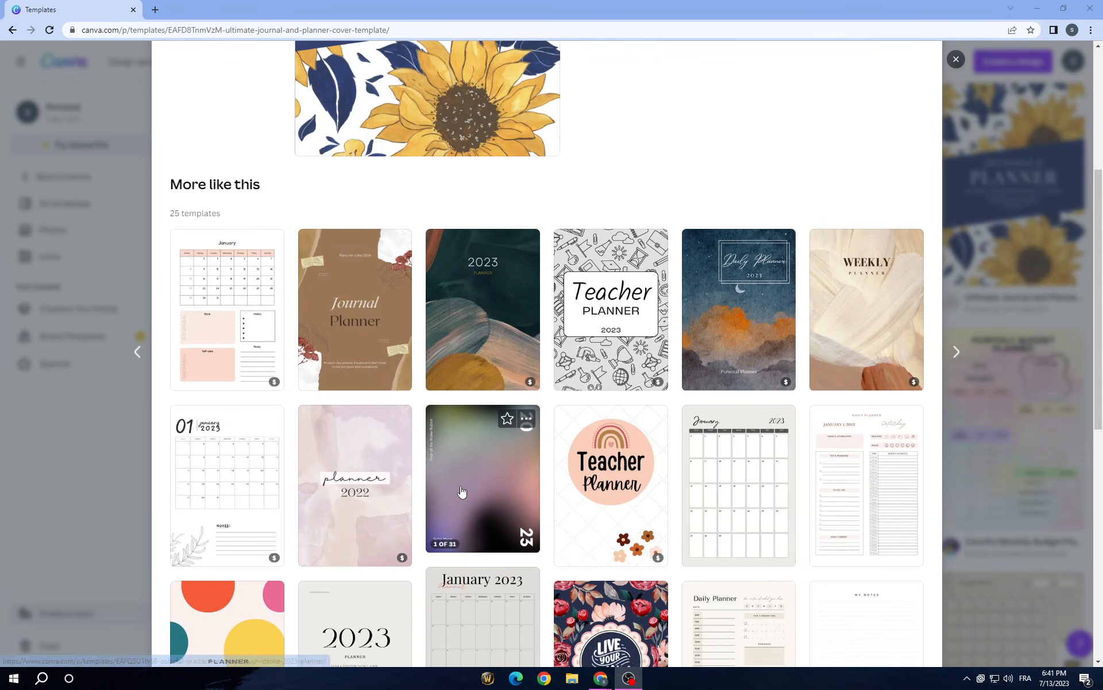
Step: Preview the Colorful Gradient Abstract Brush Stroke 2023 Planner template and look through its cover, goal, calendar and to-do pages
click(461, 488)
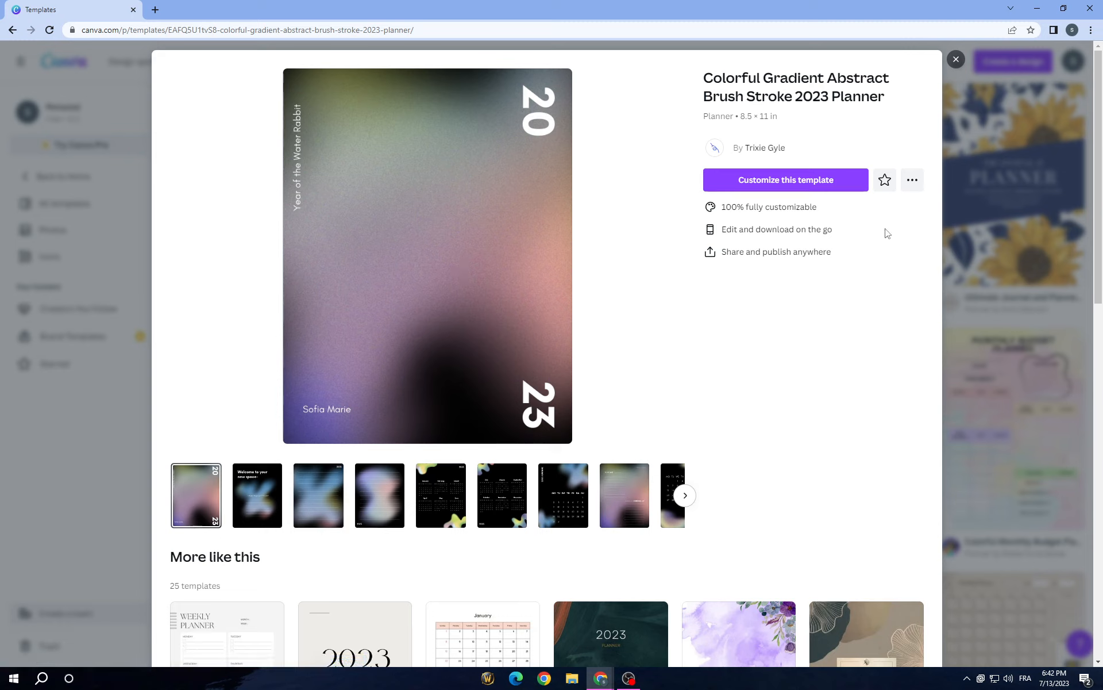
click(253, 492)
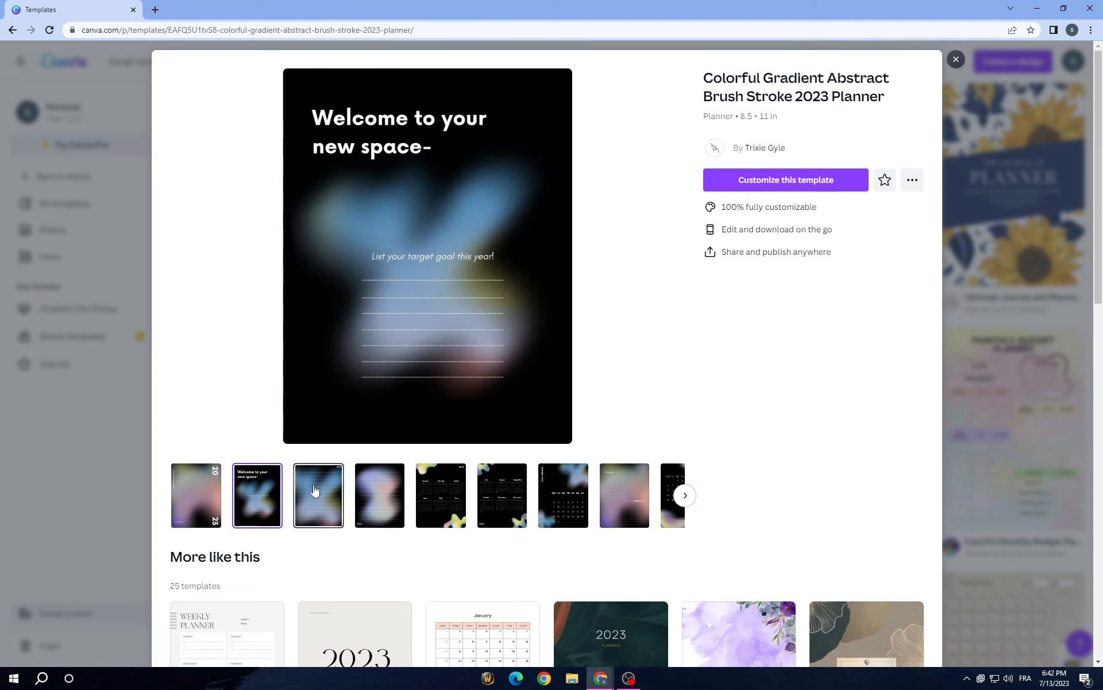
click(315, 495)
click(379, 495)
click(441, 495)
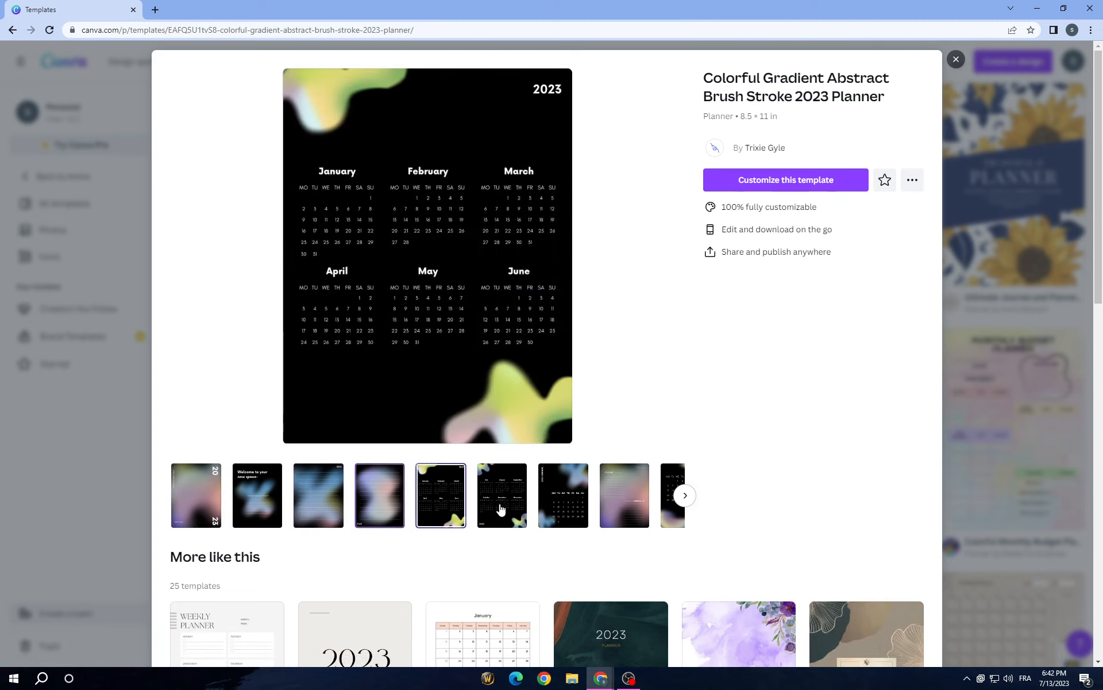
click(502, 496)
click(564, 505)
click(626, 504)
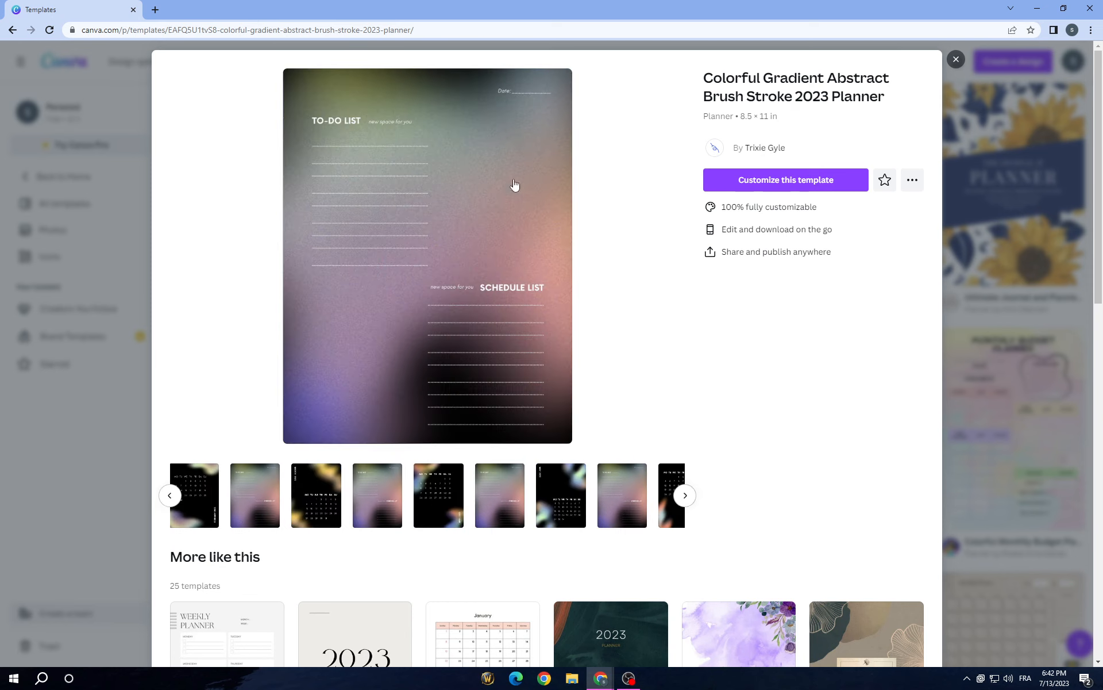
Step: Open the Colorful Gradient Abstract Brush Stroke 2023 Planner for customizing and look over its first pages
click(790, 180)
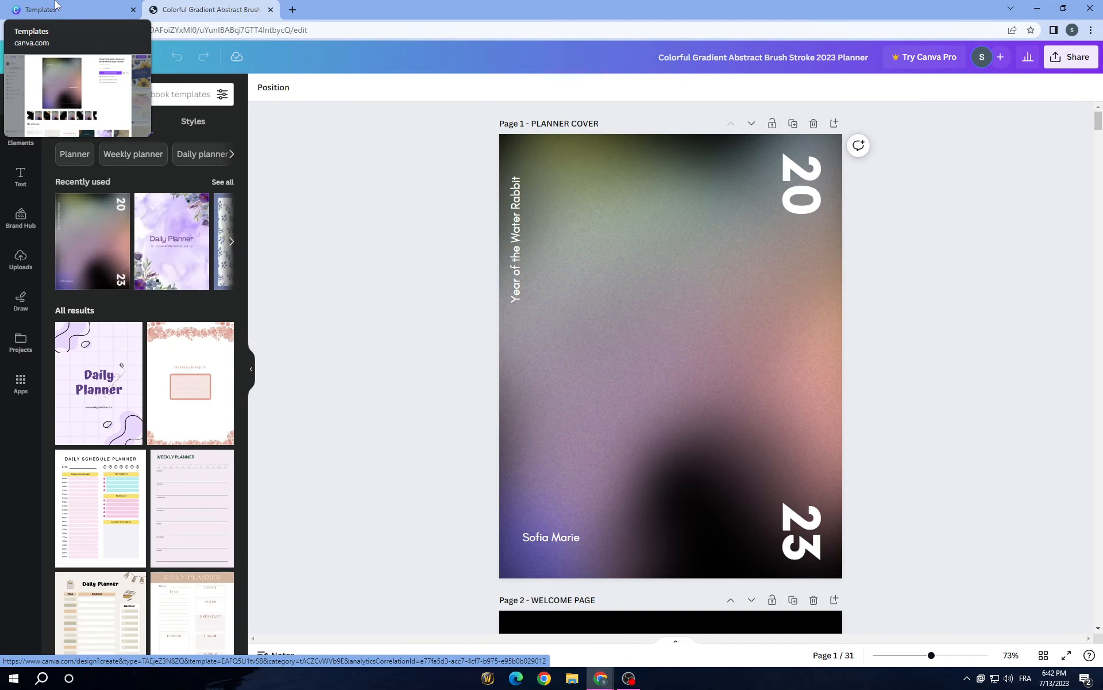
scroll(453, 464, down, 10)
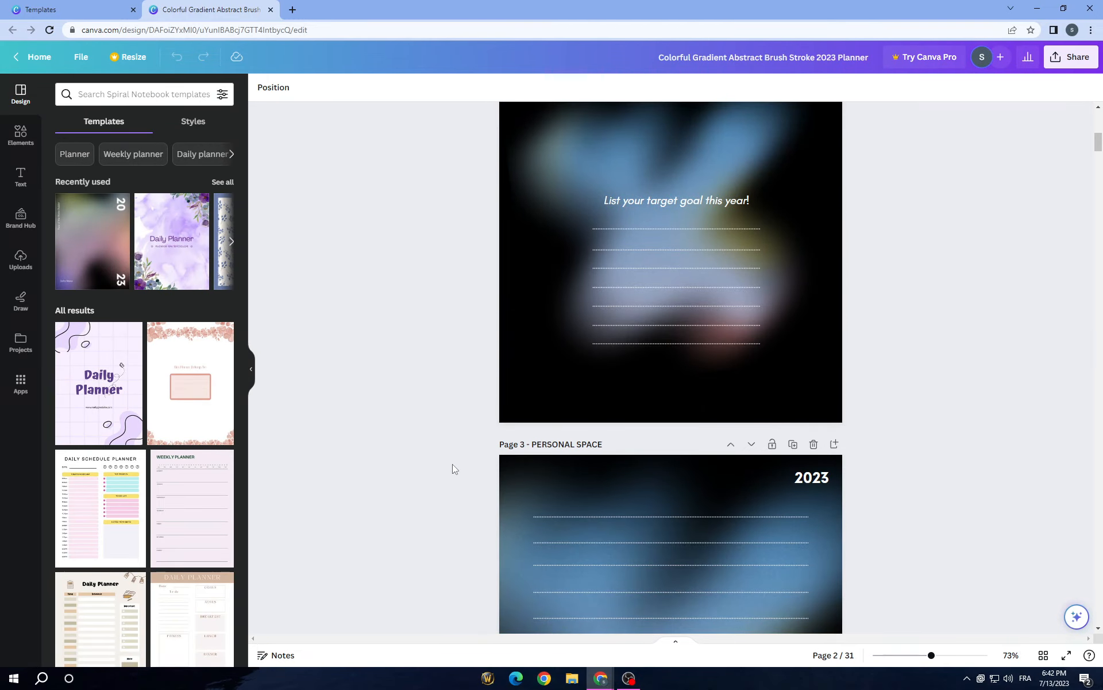
scroll(453, 464, down, 20)
scroll(452, 463, up, 20)
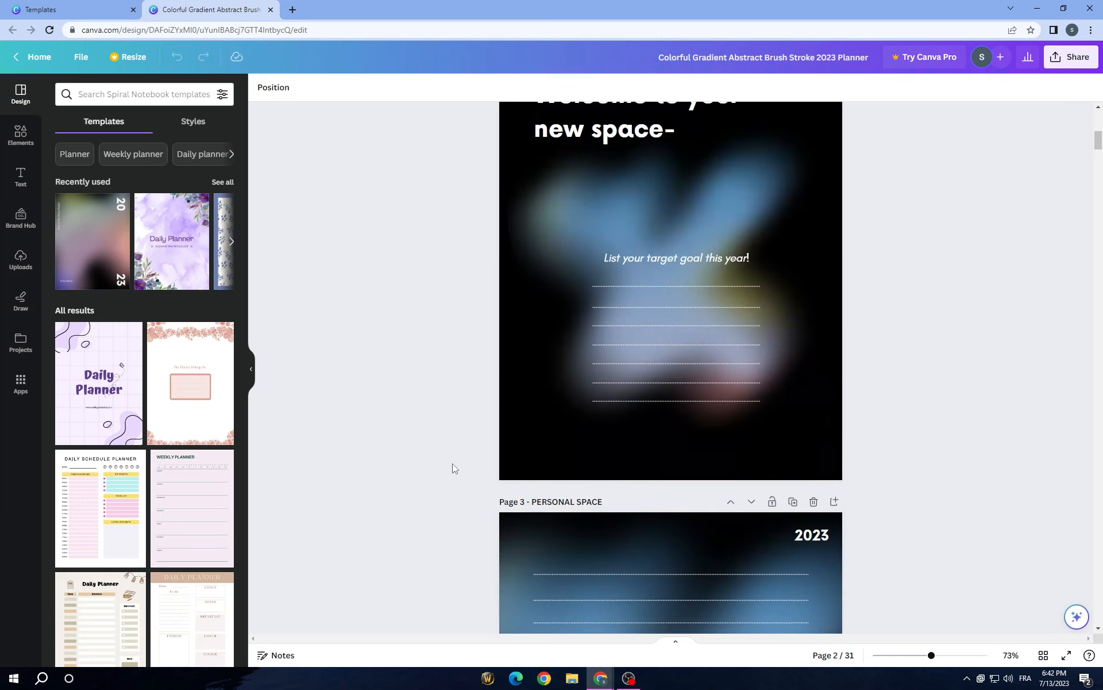
scroll(452, 463, up, 10)
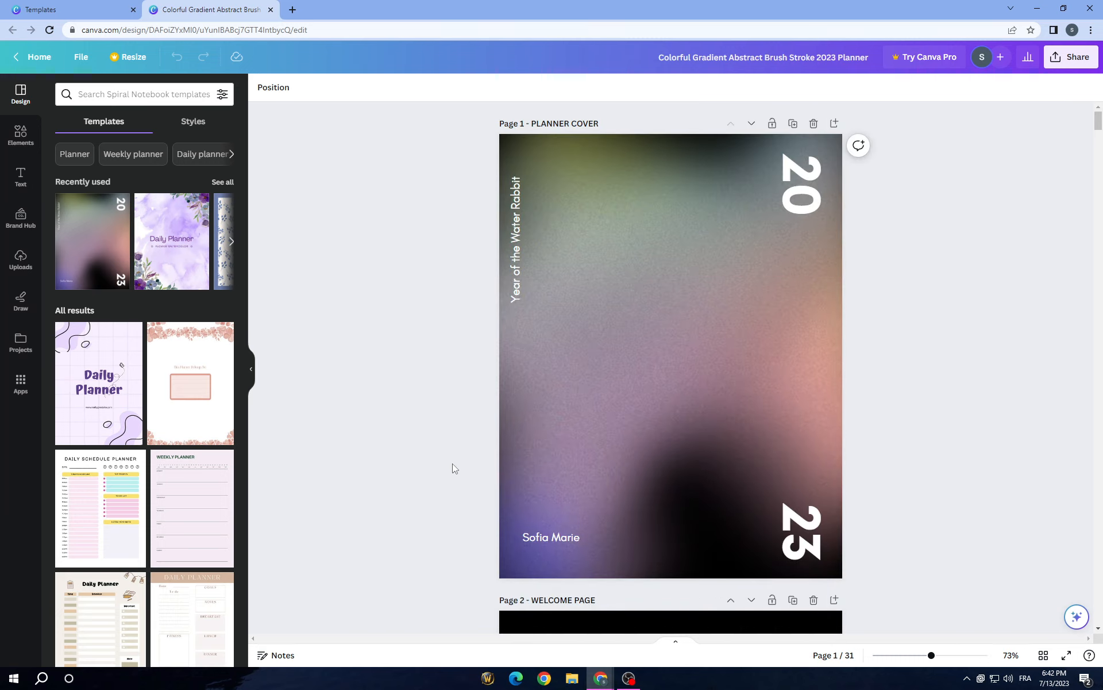
Step: Open Pinterest in a new browser tab and search its pins for "background"
click(291, 10)
text(pinterest.fr)
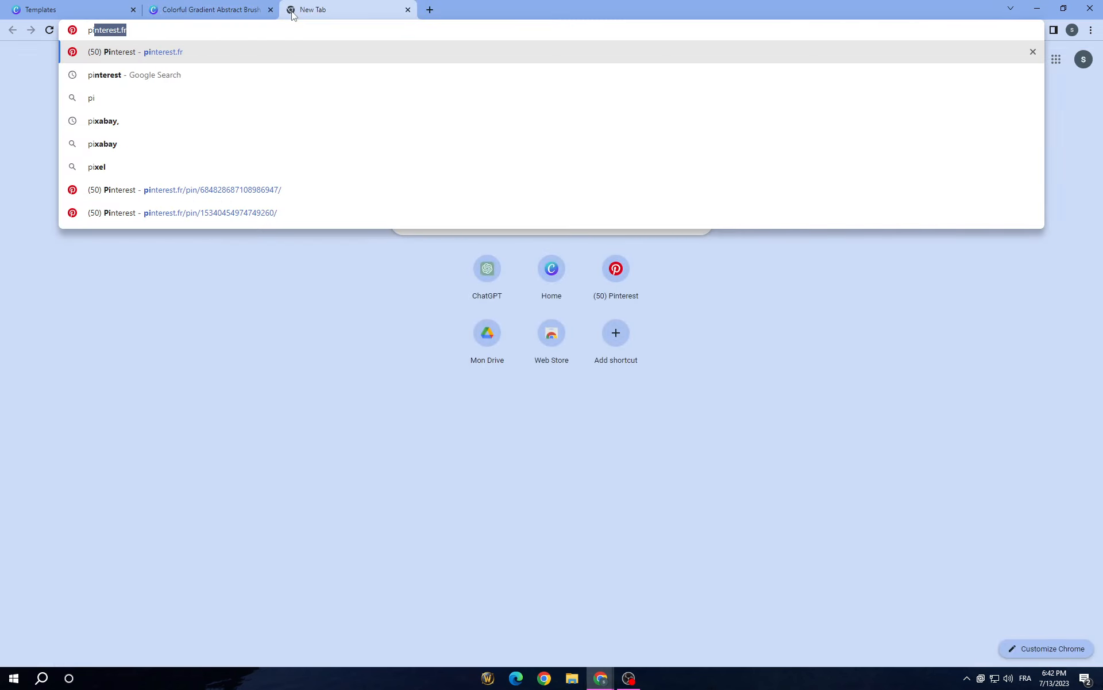
click(216, 53)
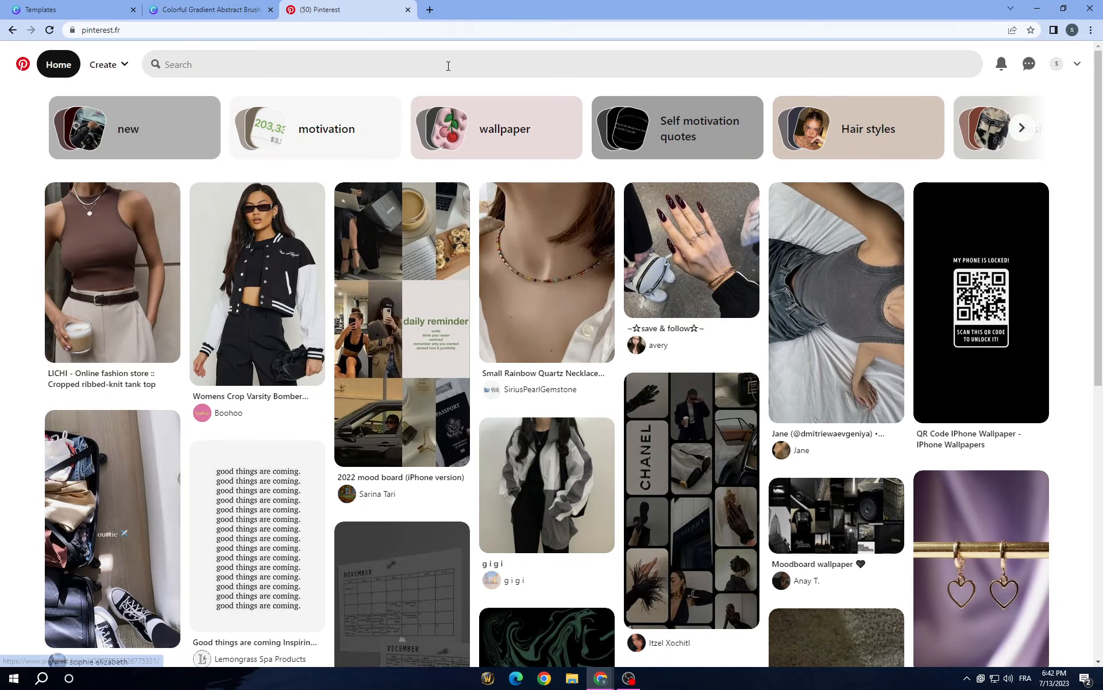
click(413, 64)
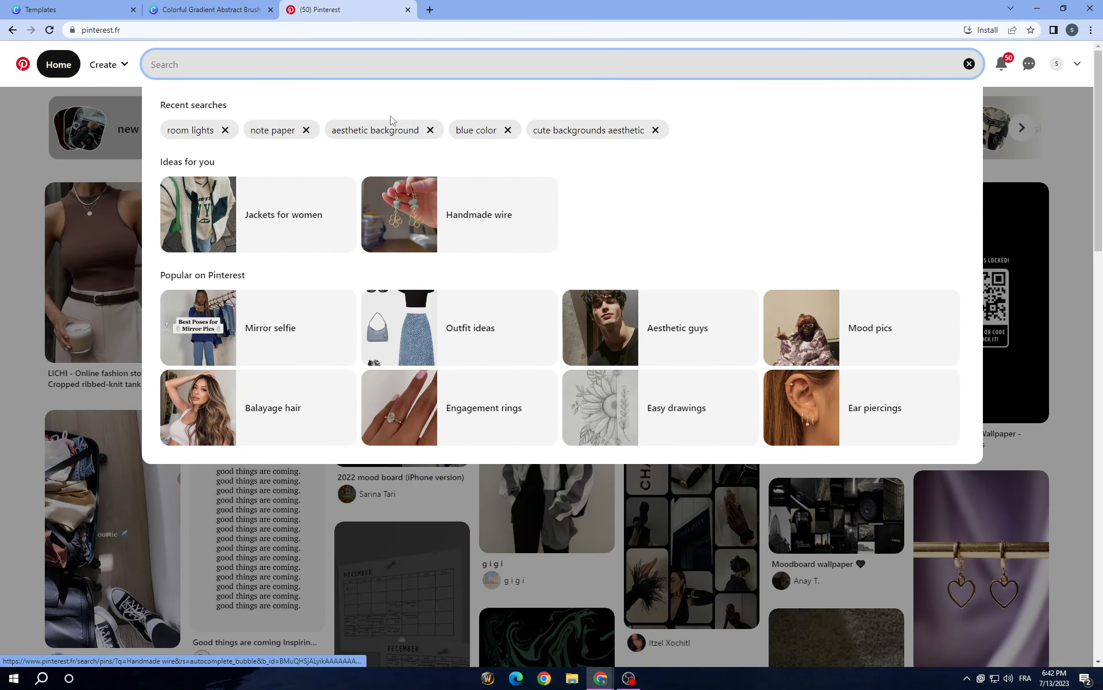
text(ba)
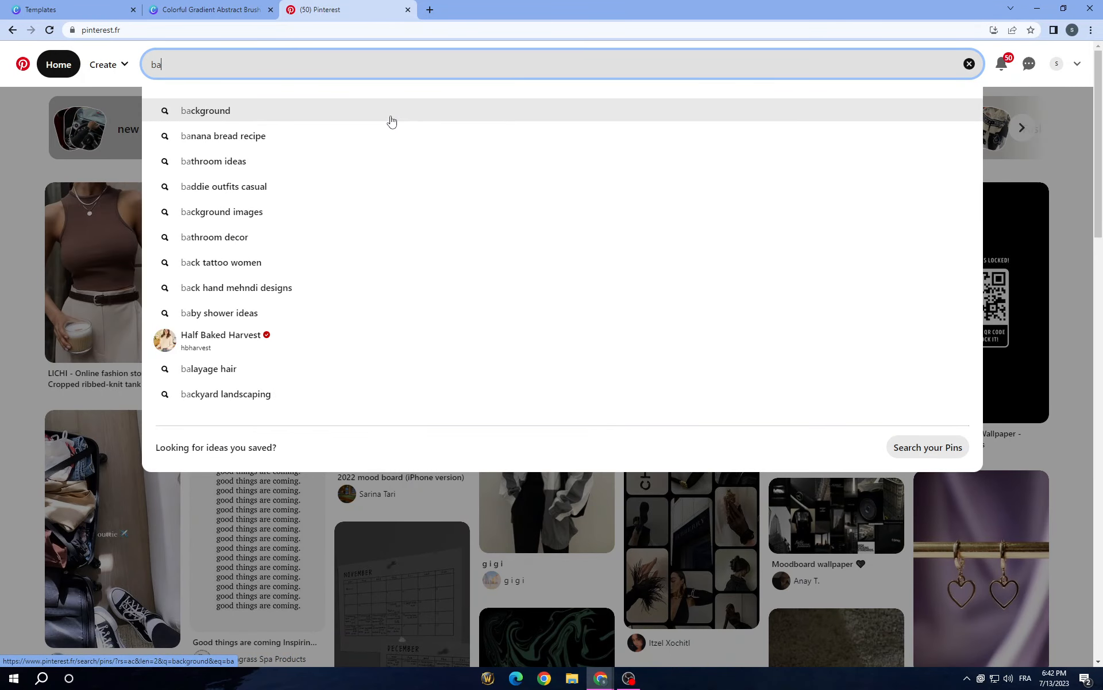
click(340, 120)
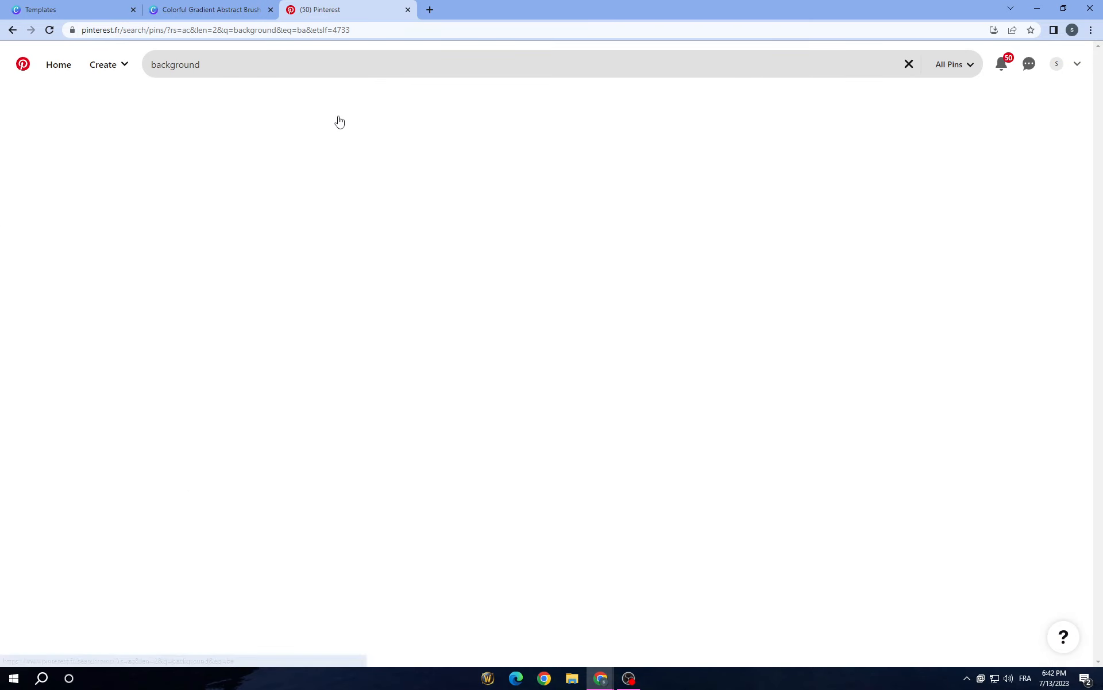
scroll(559, 394, down, 8)
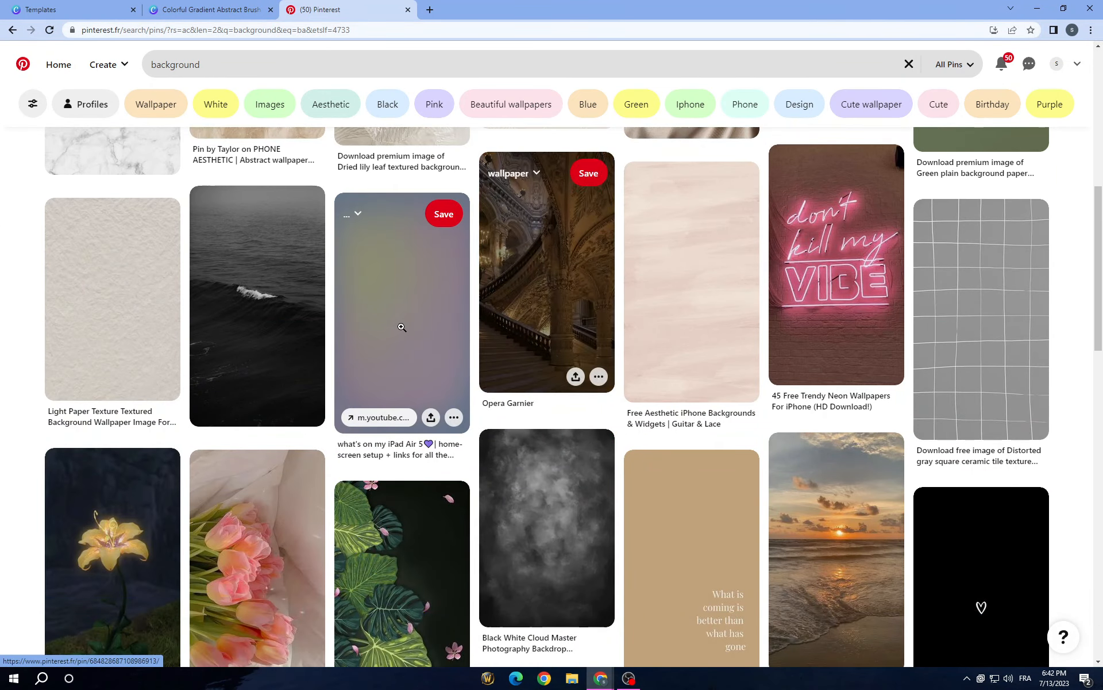
Step: Open the pastel yellow, pink and blue gradient pin and examine the related wallpapers for usable planner backgrounds
click(401, 326)
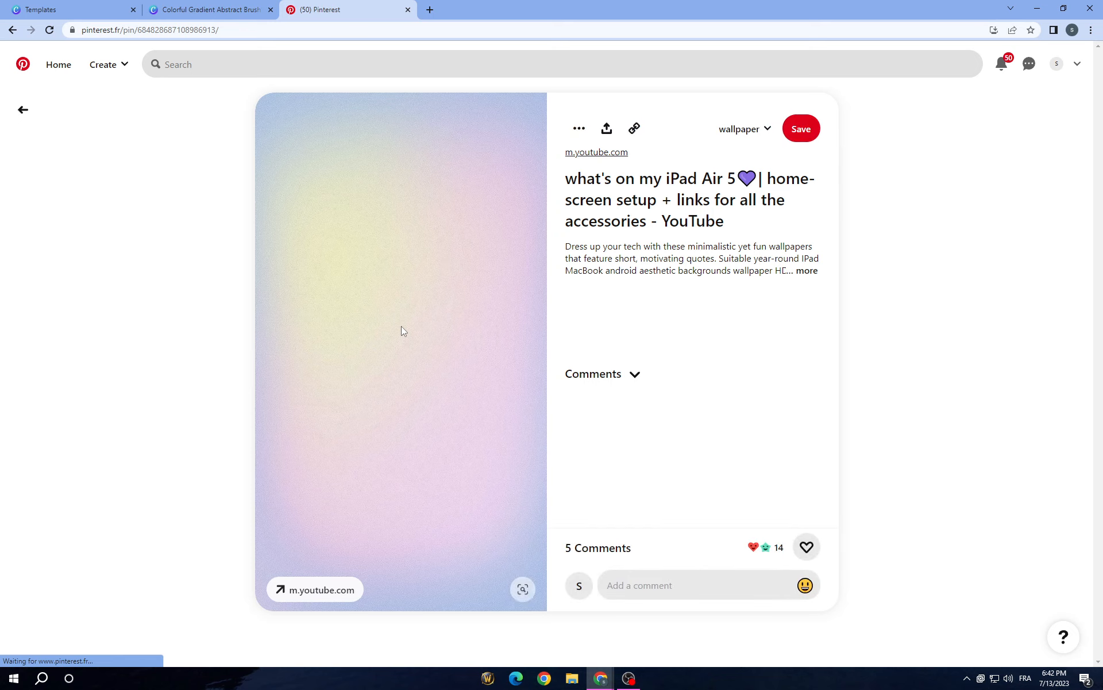
scroll(505, 348, down, 1)
scroll(505, 347, down, 15)
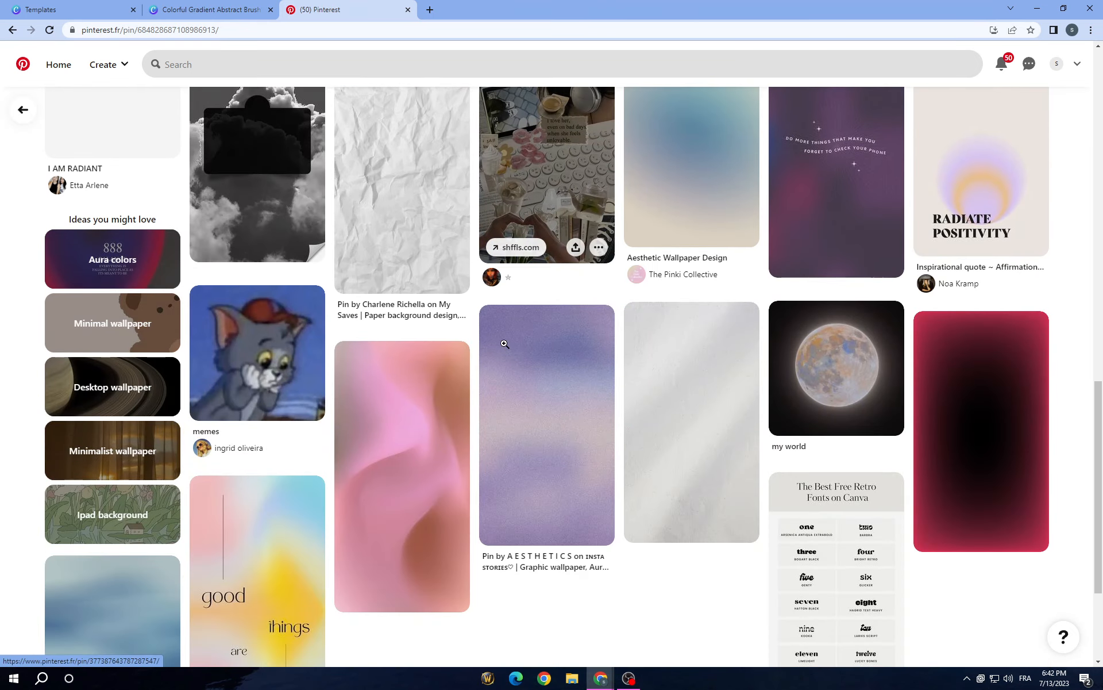
click(177, 4)
click(384, 5)
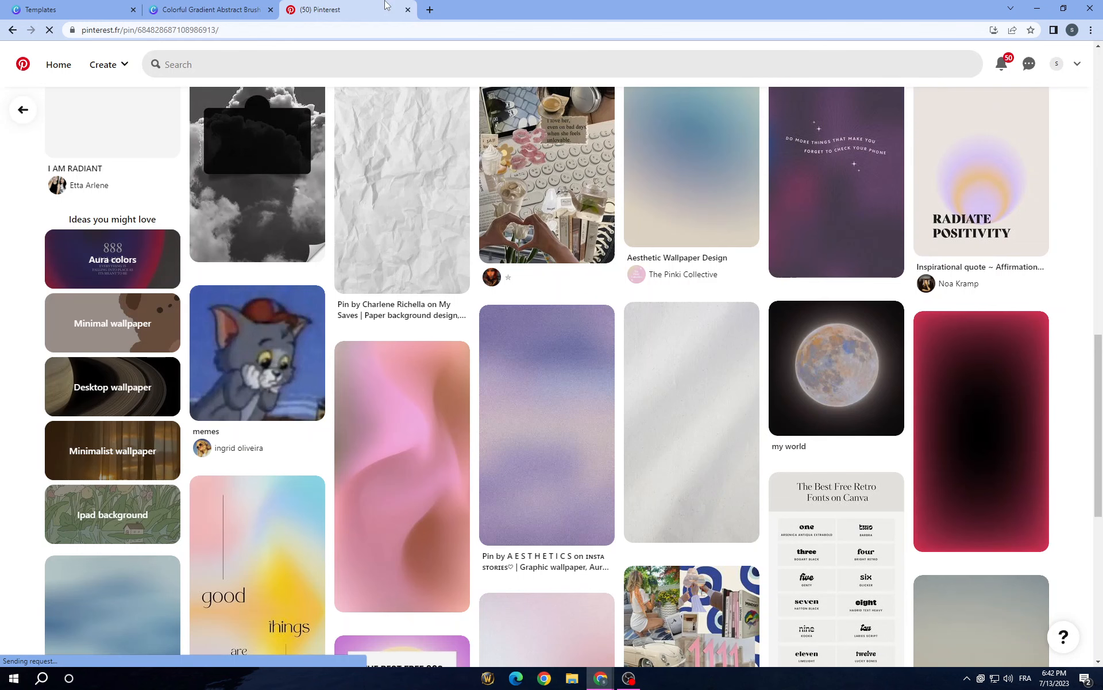
scroll(548, 462, down, 10)
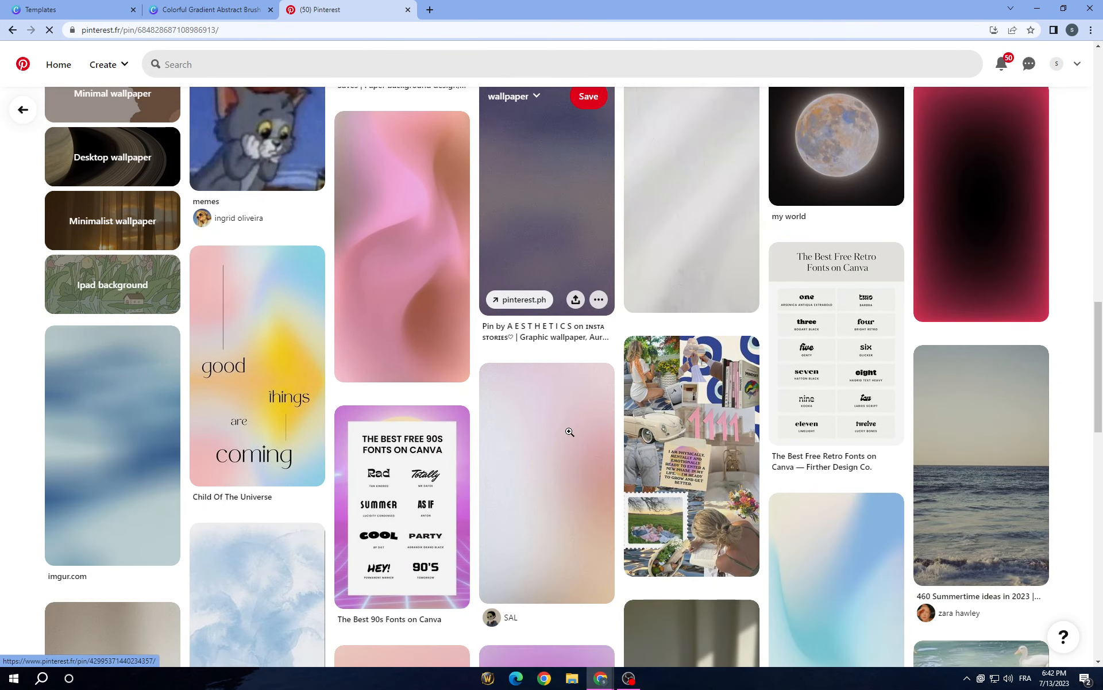
scroll(255, 431, down, 5)
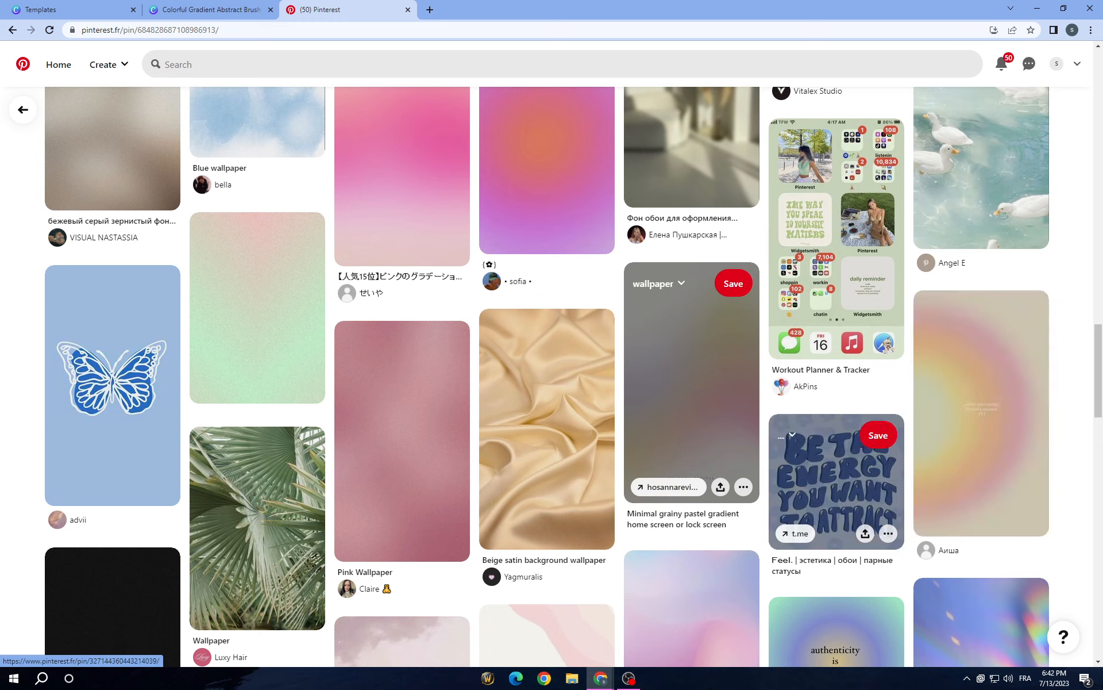
scroll(852, 376, down, 7)
scroll(852, 376, down, 5)
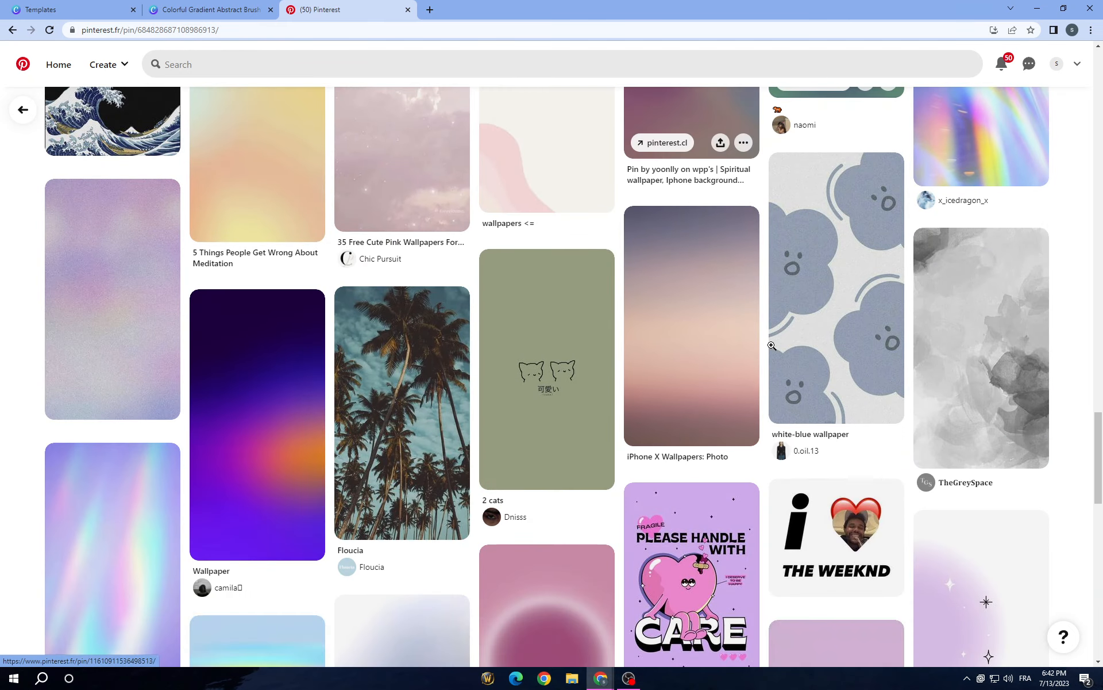
scroll(560, 430, down, 7)
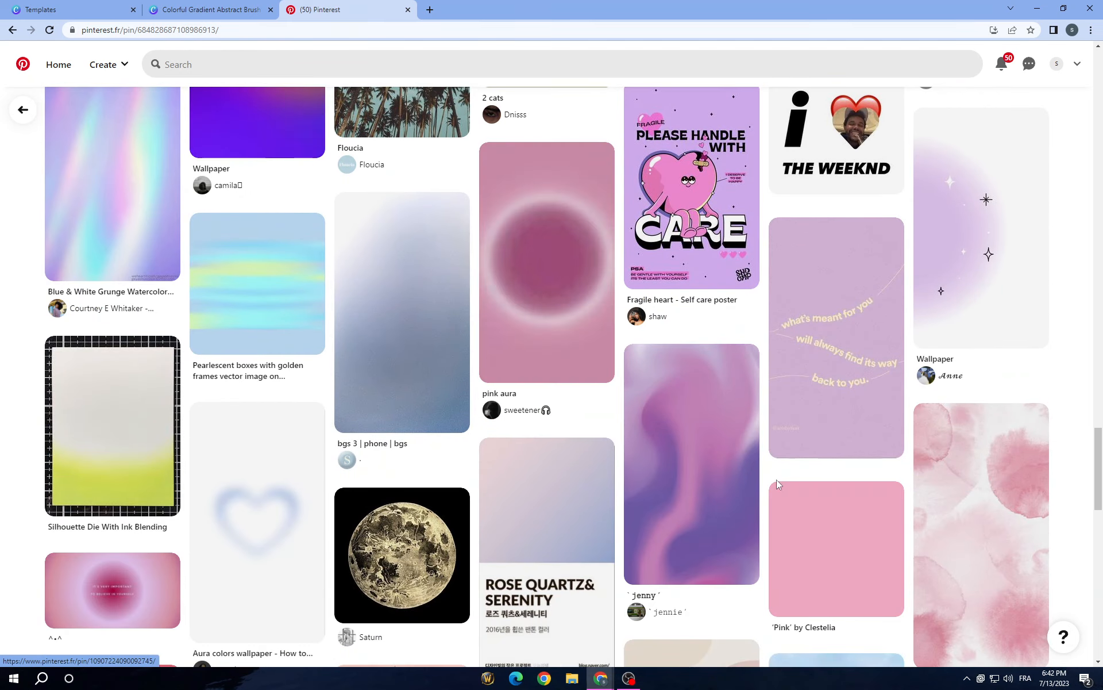
scroll(482, 398, up, 20)
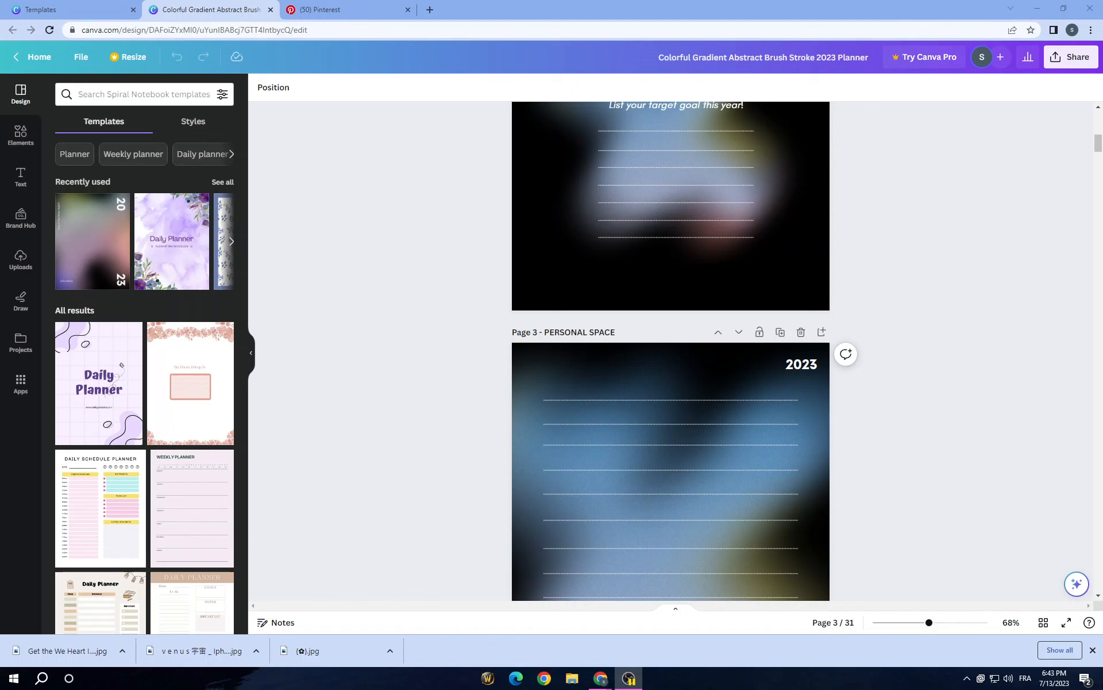
Step: Back in the Canva planner design, examine the recently used elements and the categories of the elements library
scroll(771, 448, up, 10)
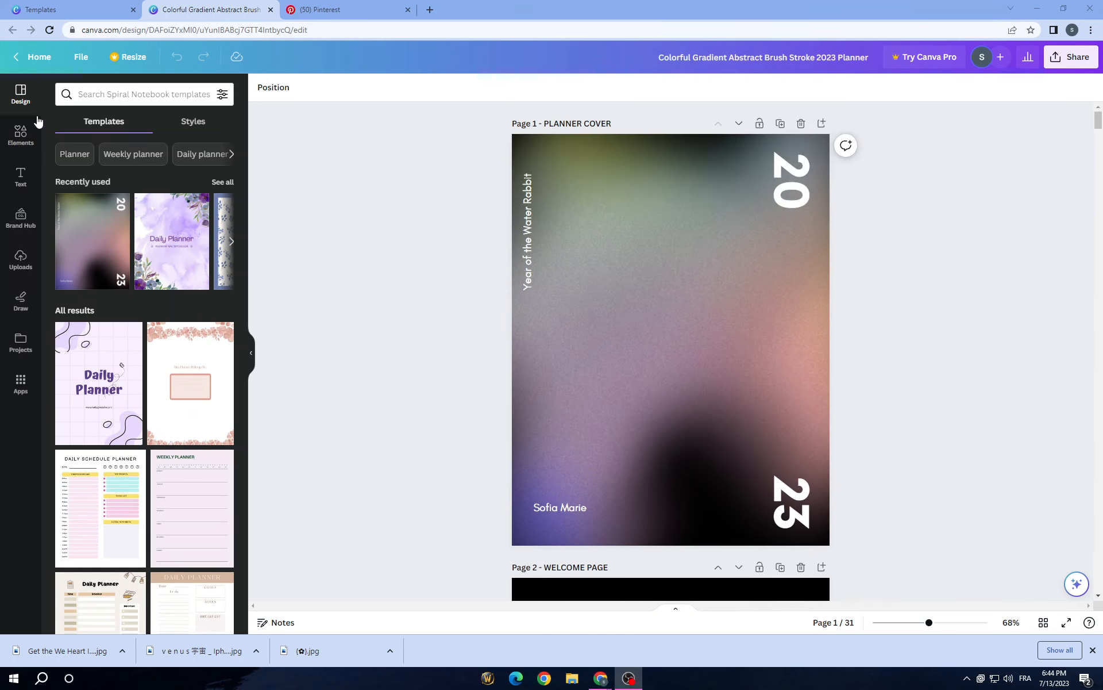
click(19, 134)
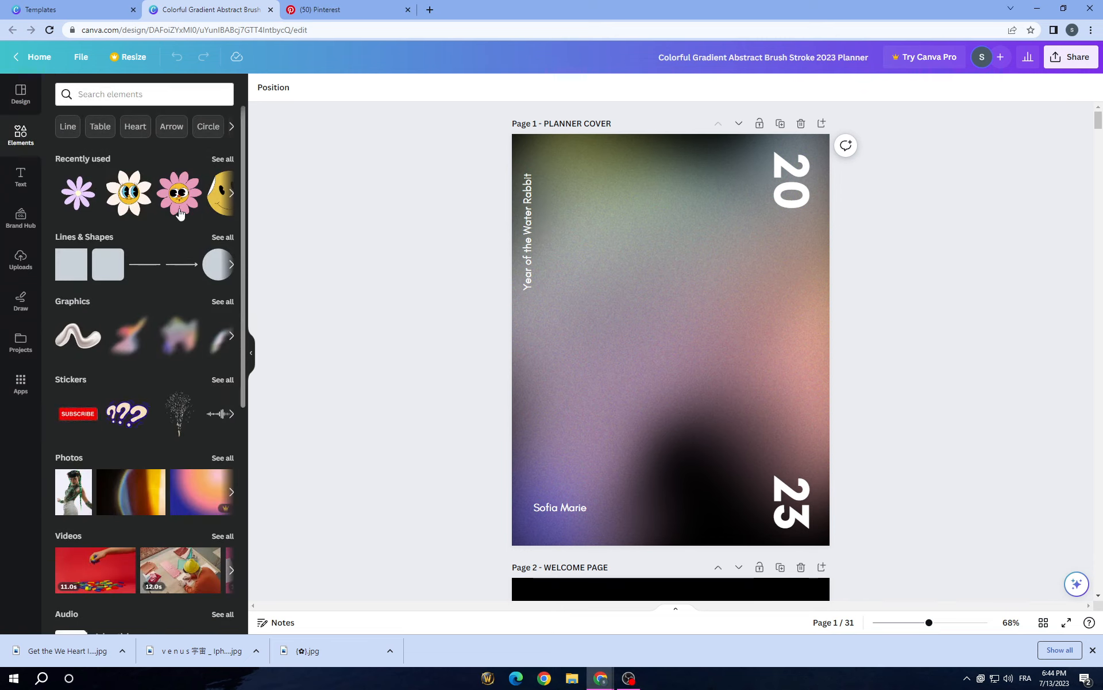
click(219, 161)
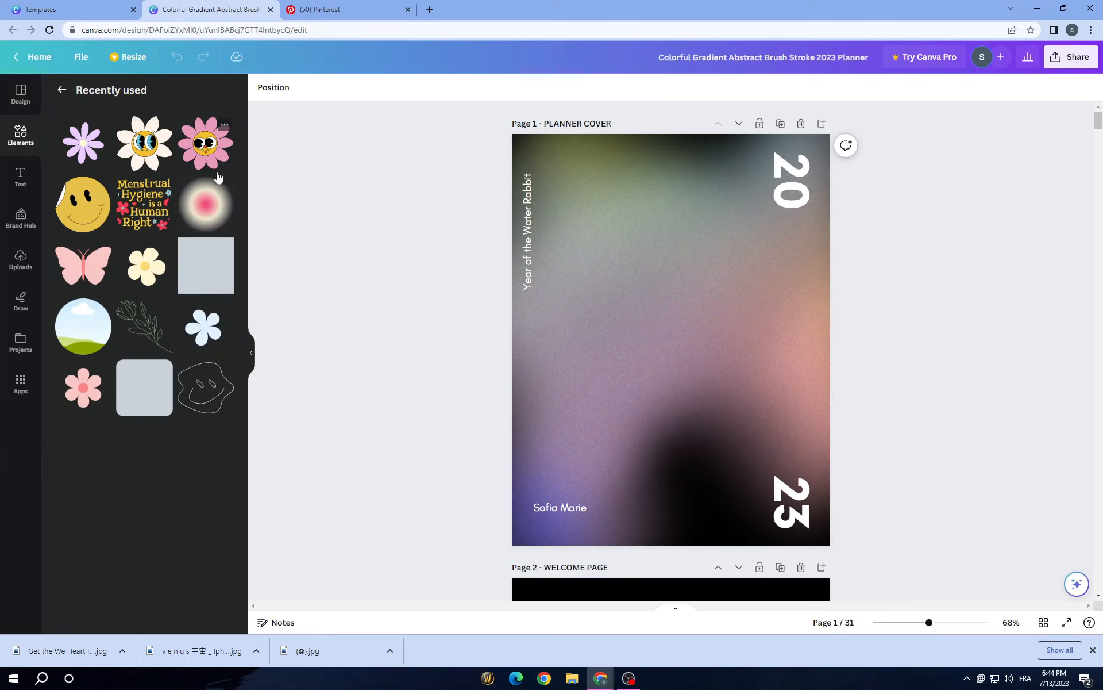
click(61, 89)
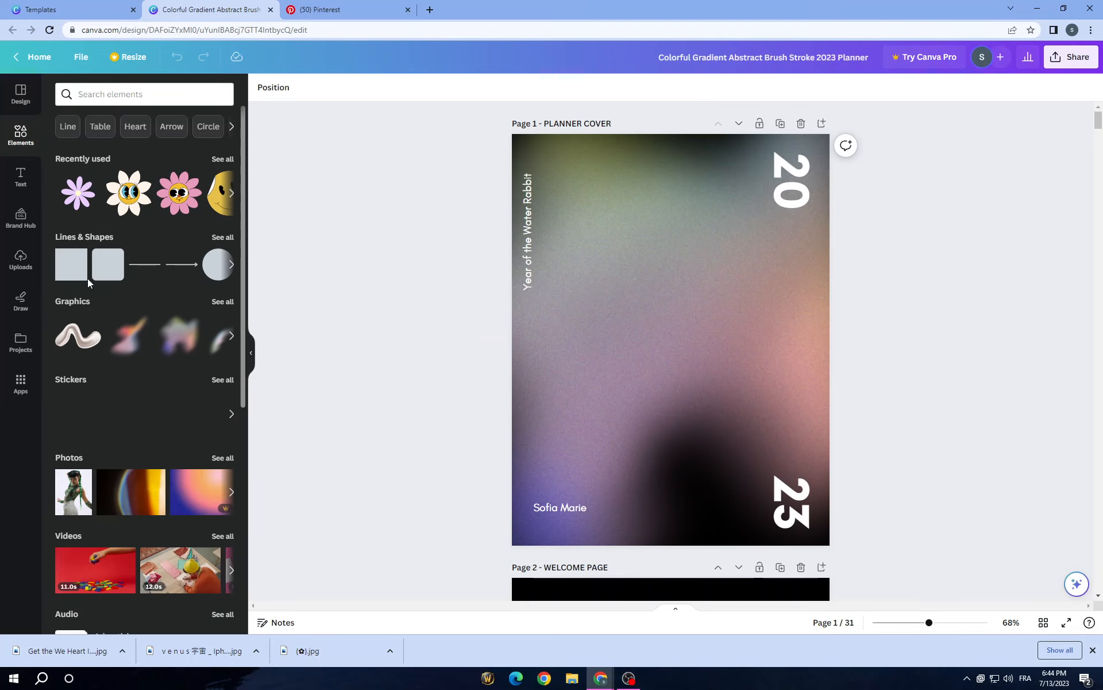
scroll(216, 352, down, 2)
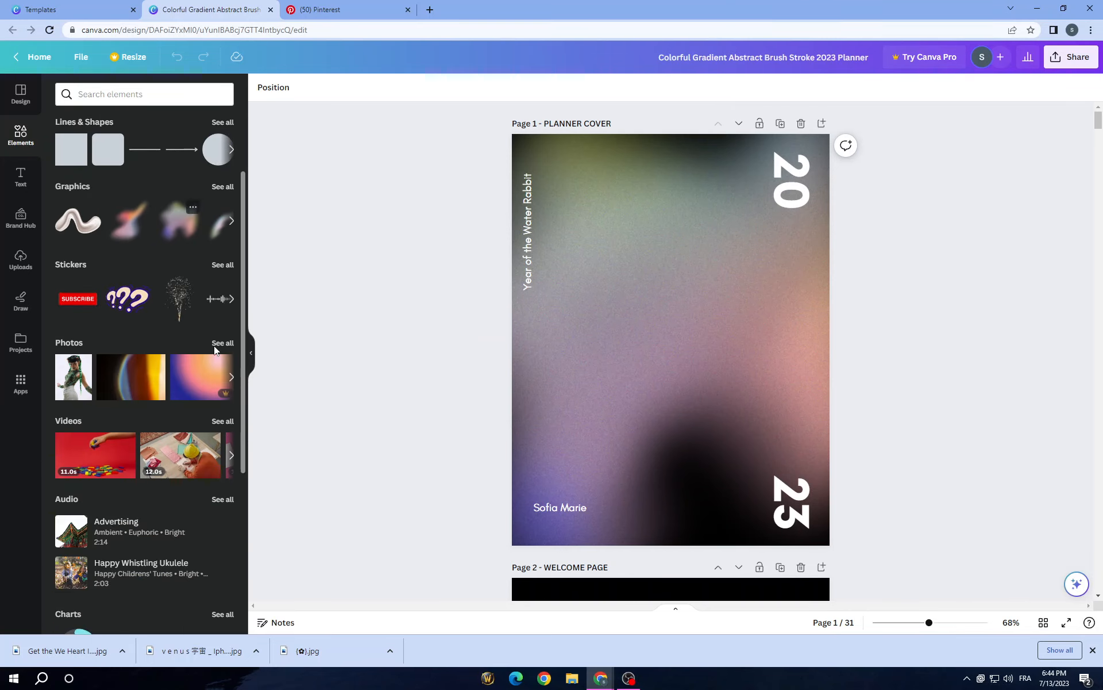
scroll(622, 381, down, 4)
scroll(623, 382, down, 5)
scroll(623, 382, up, 7)
scroll(77, 452, up, 2)
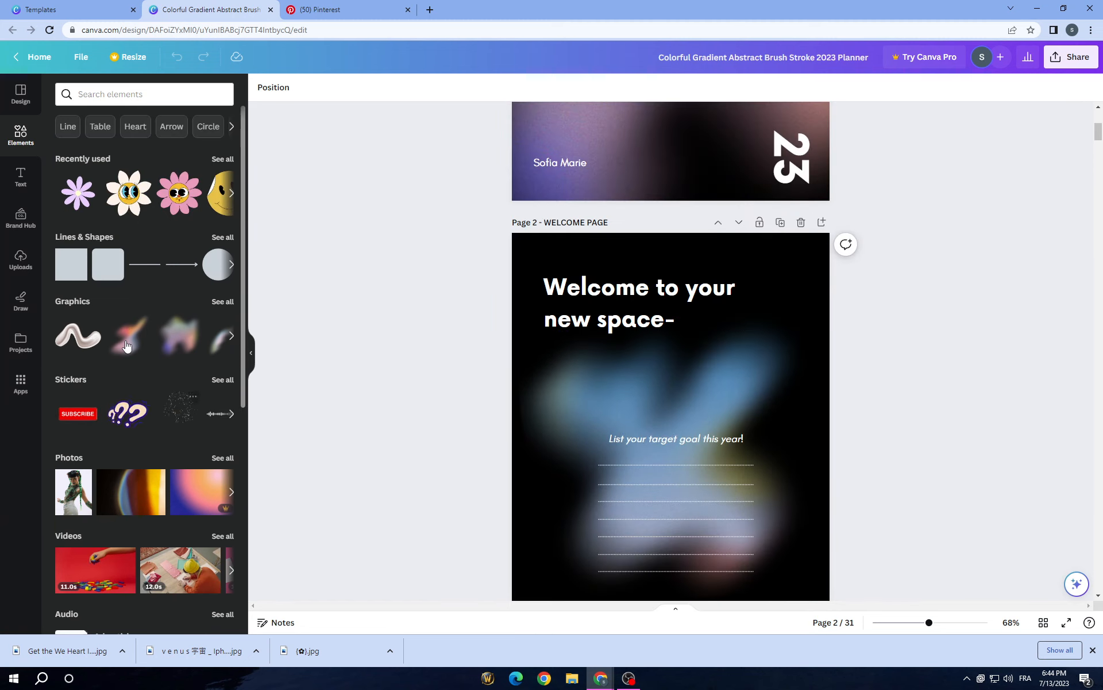
scroll(168, 424, down, 3)
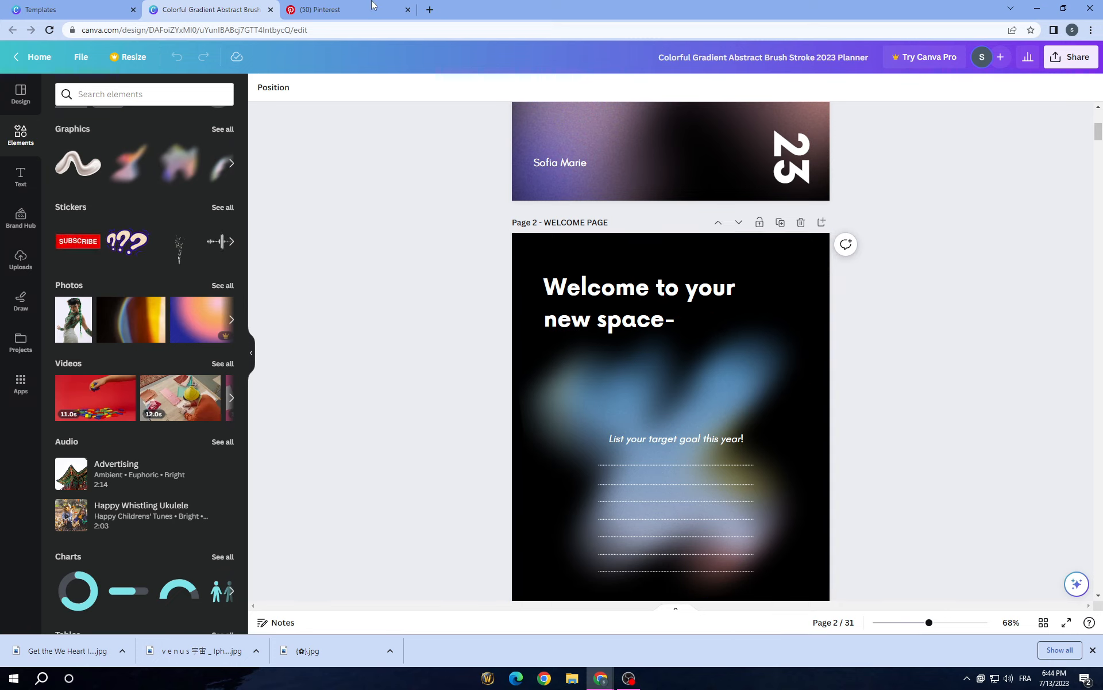
Step: Show all Magic recommendations among the photo elements and look through the suggested gradient images
click(223, 285)
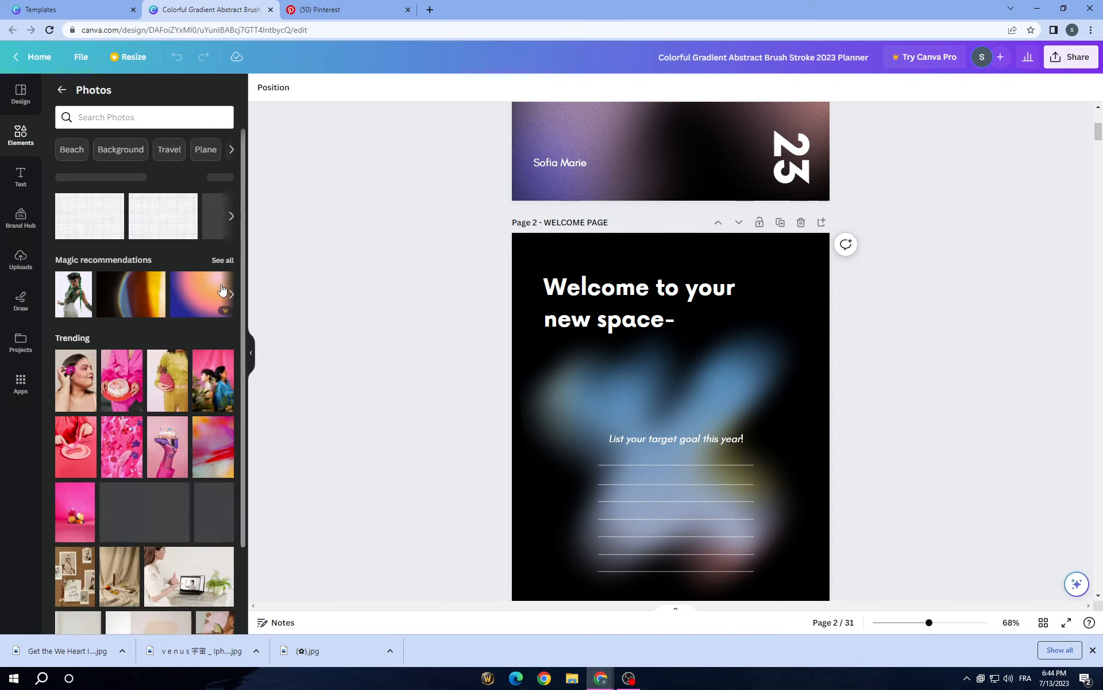
click(222, 260)
scroll(190, 431, down, 3)
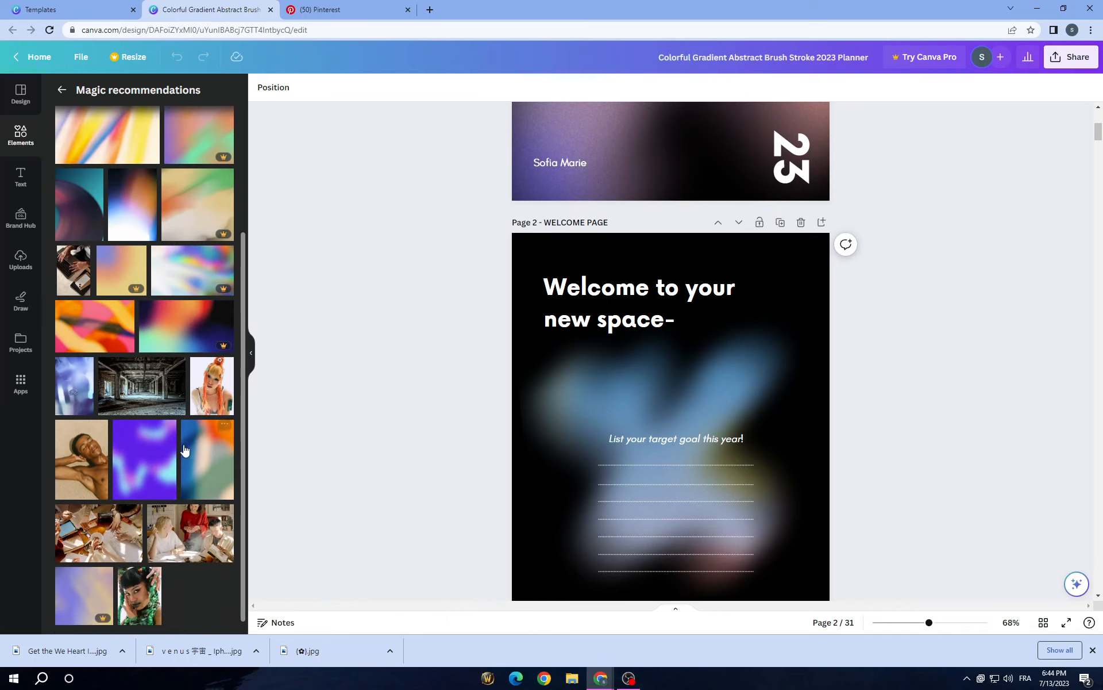
Step: Look through the welcome and personal space pages of the planner to review their gradient backgrounds
scroll(188, 438, up, 3)
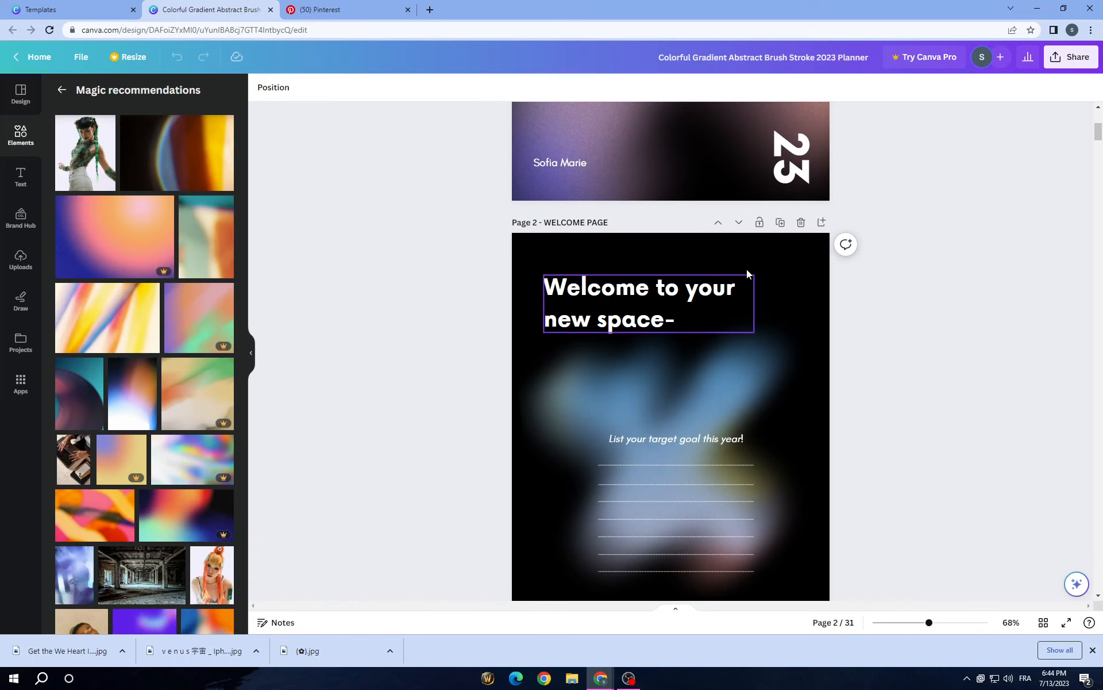
scroll(746, 345, down, 8)
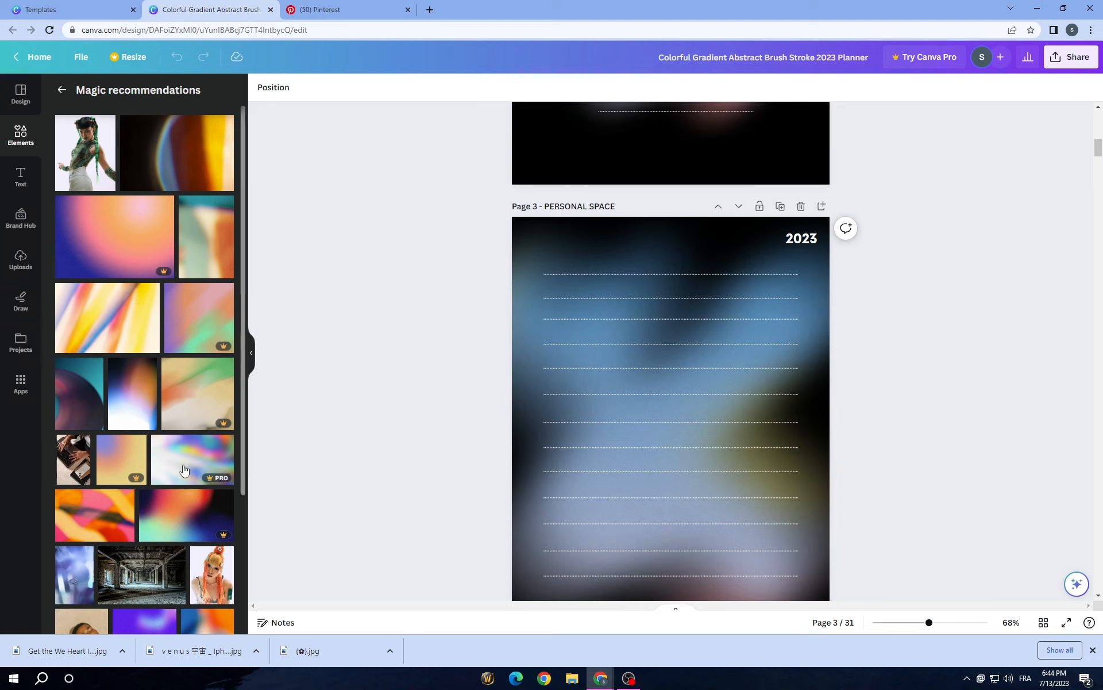
scroll(163, 467, down, 3)
scroll(161, 467, up, 4)
scroll(625, 407, up, 3)
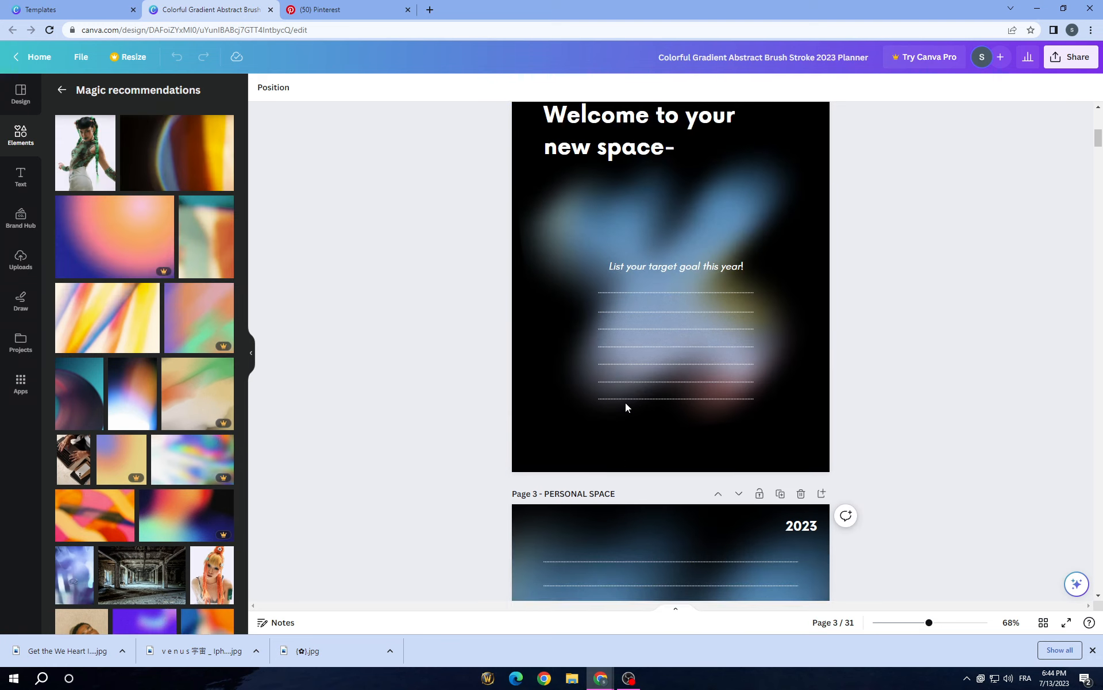
scroll(621, 421, down, 10)
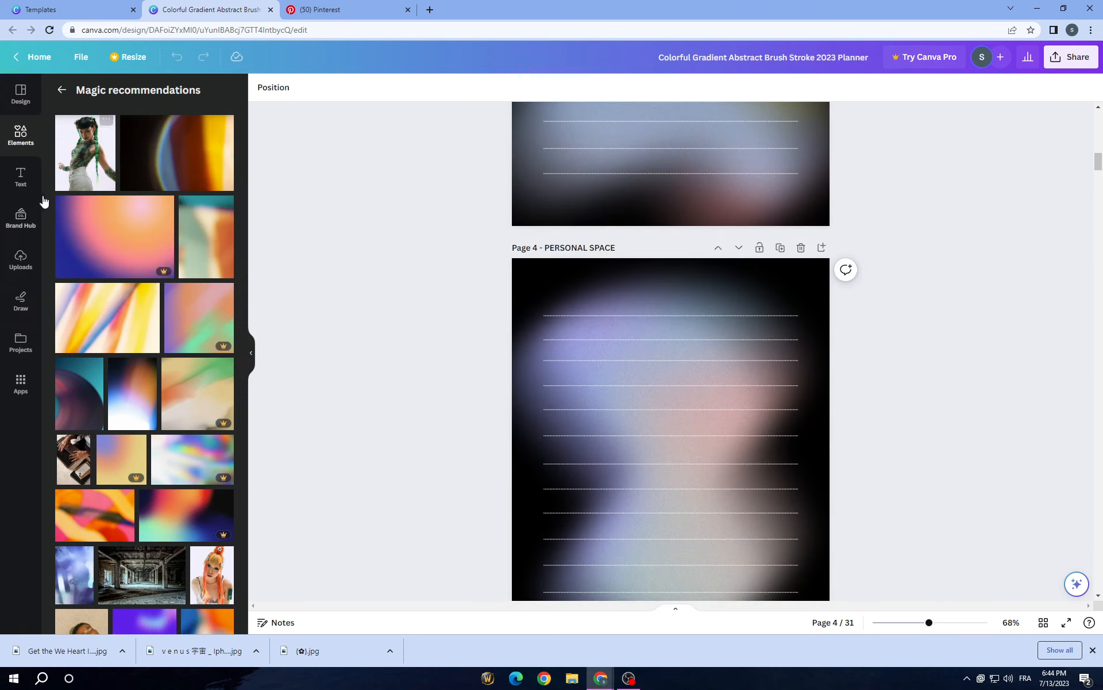
Step: Examine the text styles, brand hub, uploaded images, drawing tools and existing projects available for customizing the planner
click(31, 185)
scroll(206, 475, down, 10)
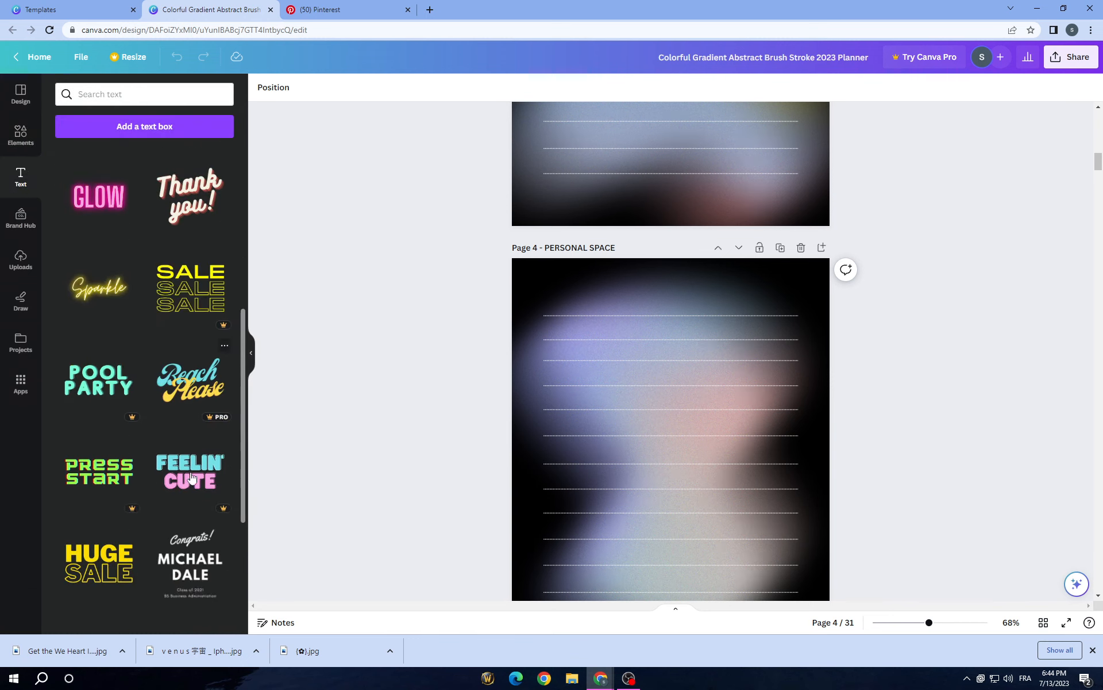
scroll(94, 209, up, 10)
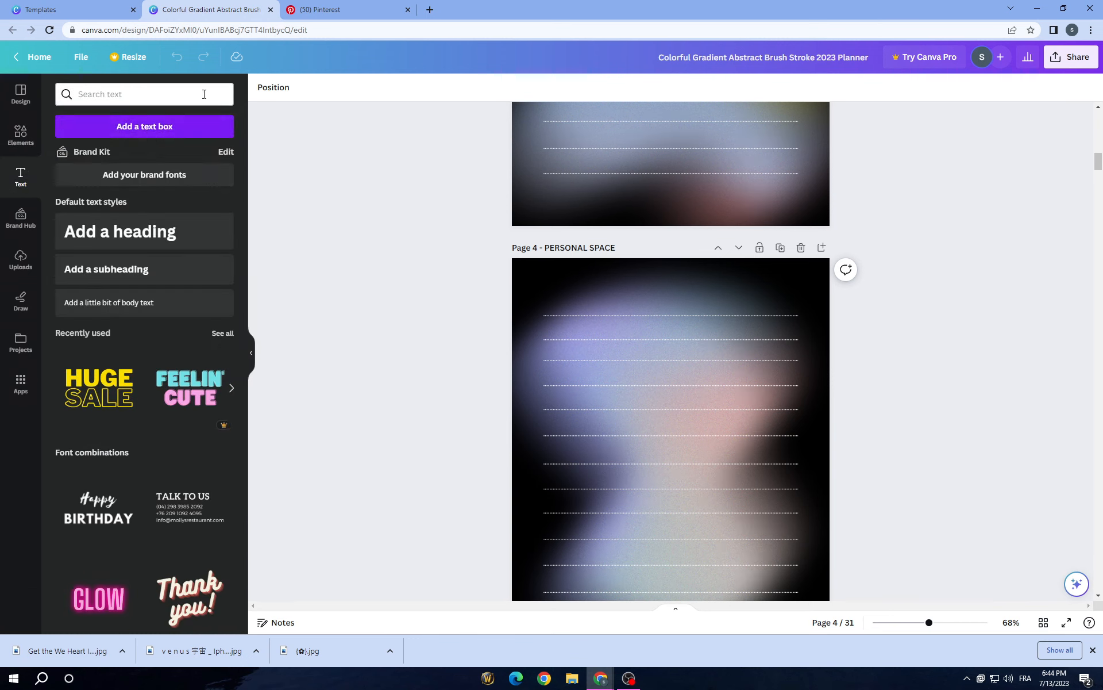
click(32, 229)
click(20, 259)
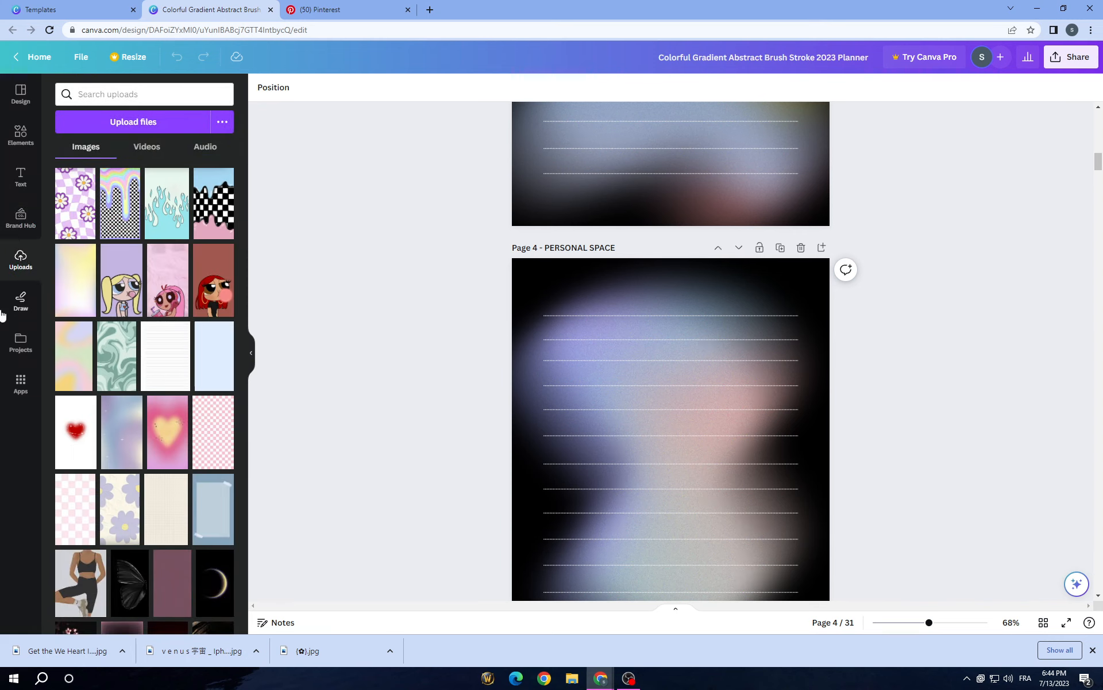
click(21, 300)
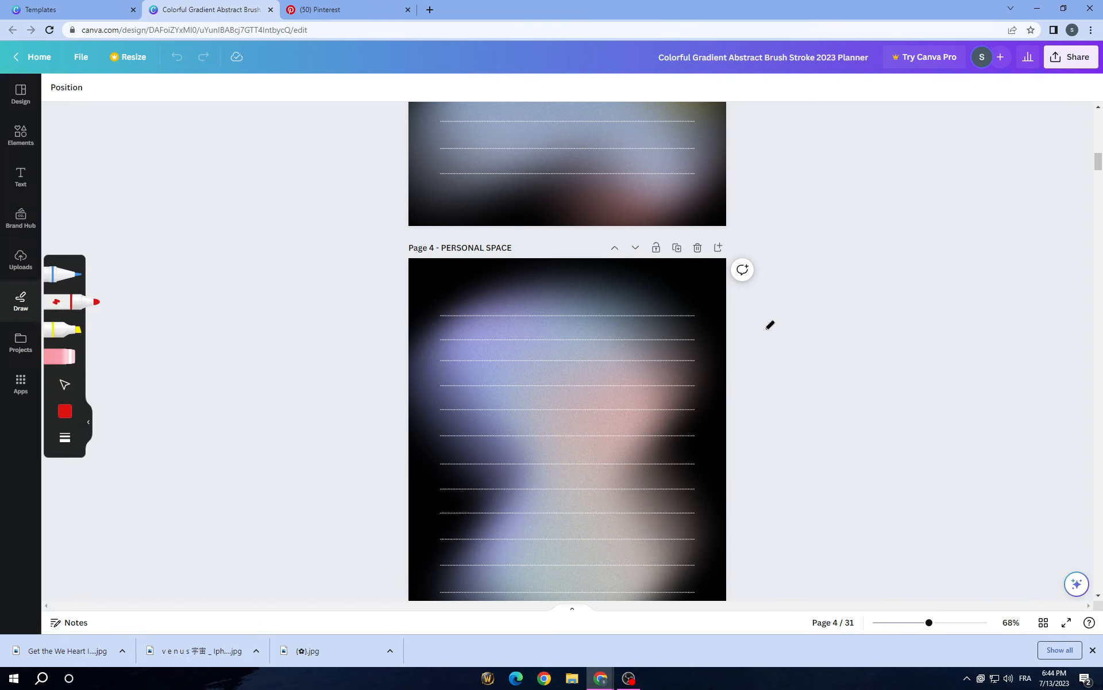
click(23, 342)
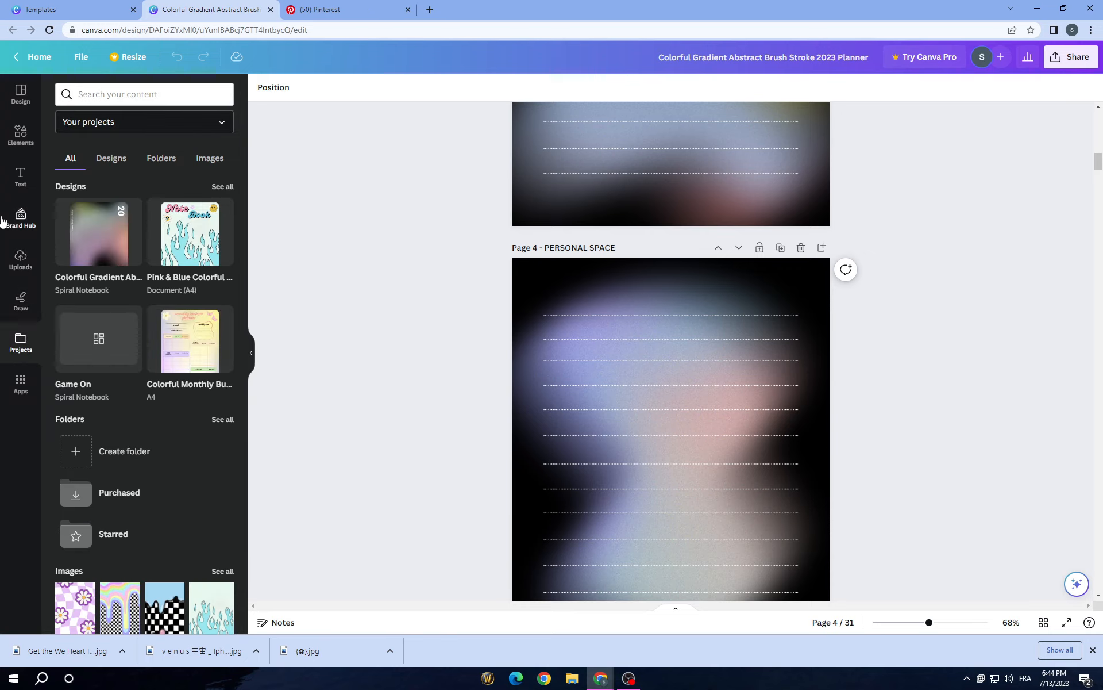
click(17, 137)
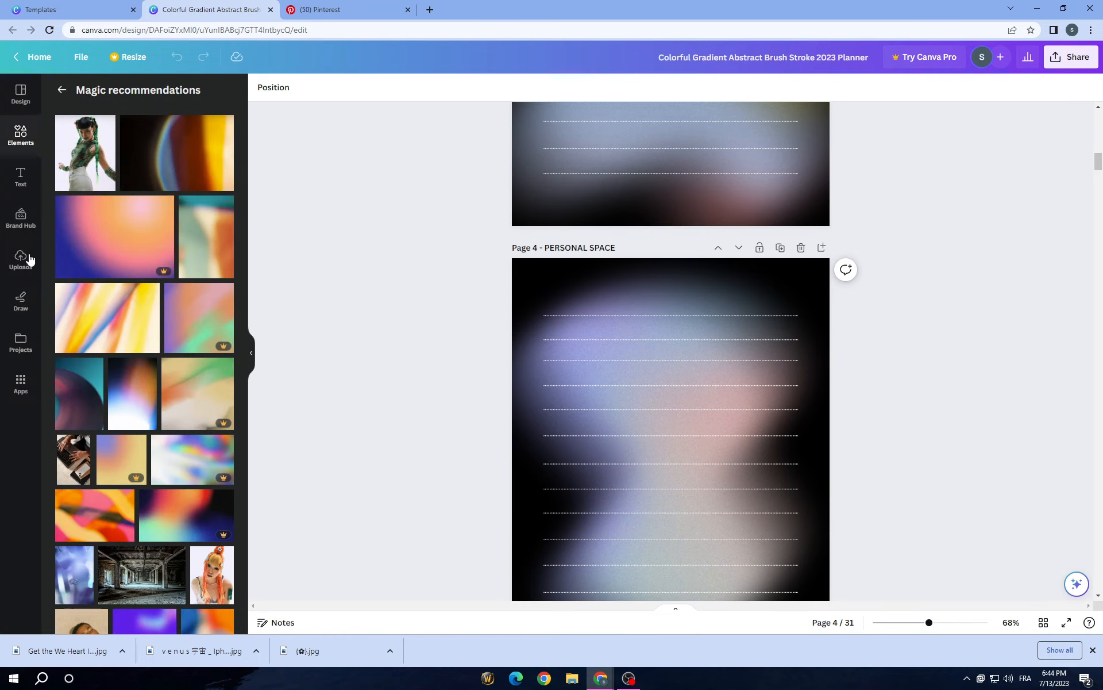
Step: Delete the gradient background image from the planner cover on page 1
scroll(604, 311, up, 15)
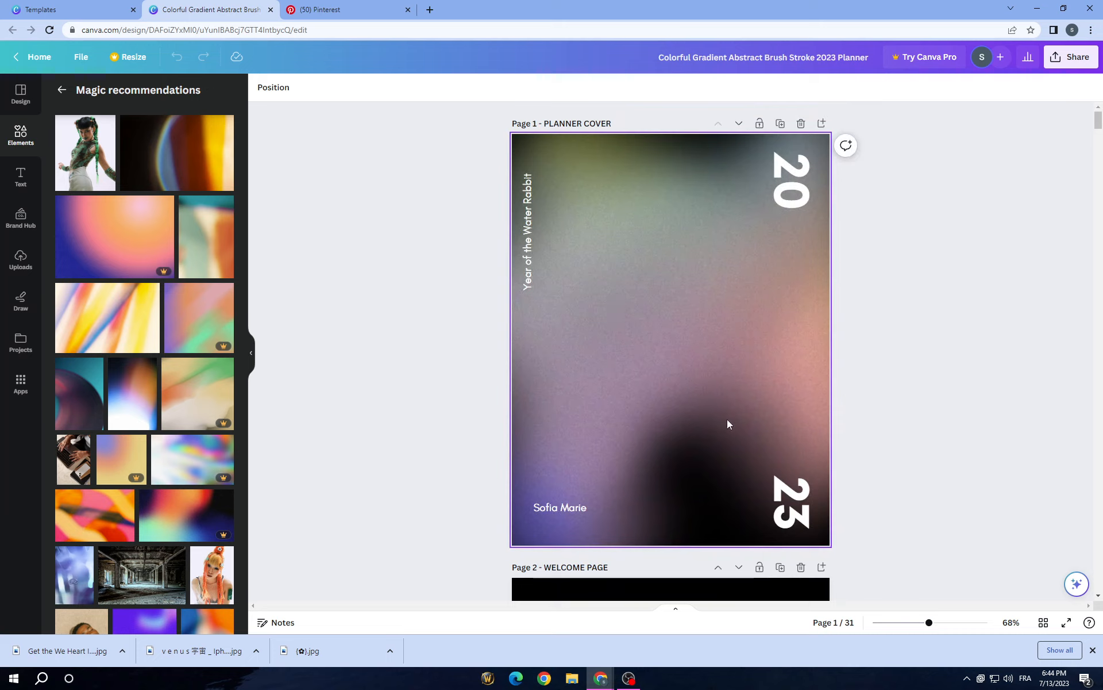
click(674, 171)
click(658, 163)
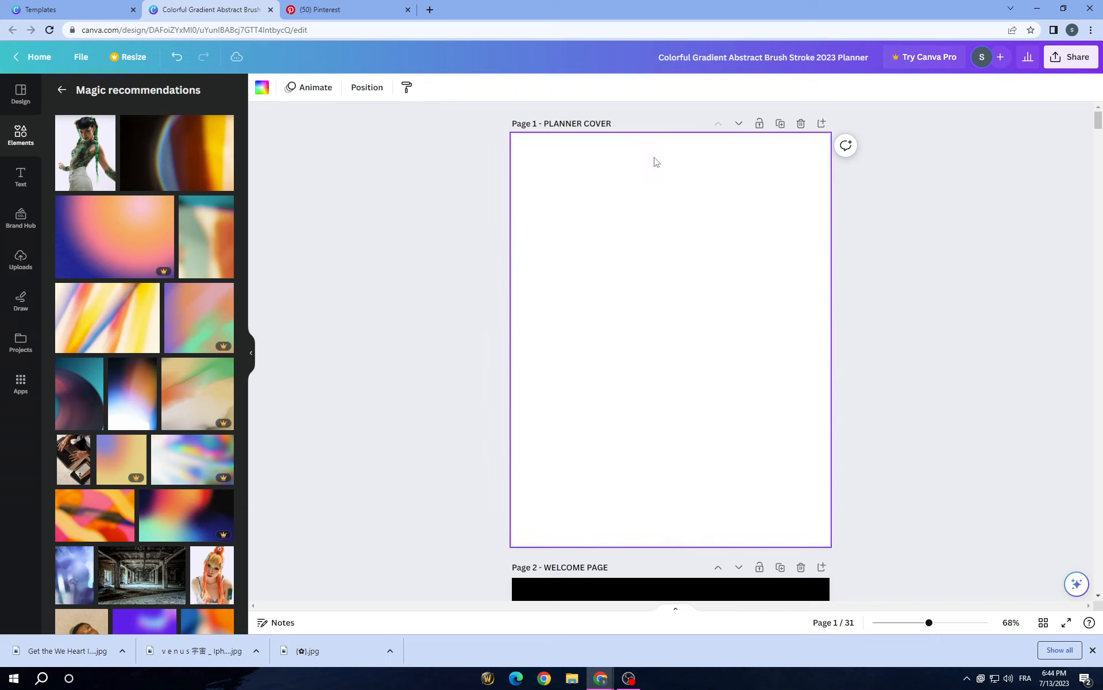
Step: Upload the three downloaded Pinterest images from the Downloads folder: the pink-purple swirl, the blurred heart and the pink-orange gradient
click(24, 273)
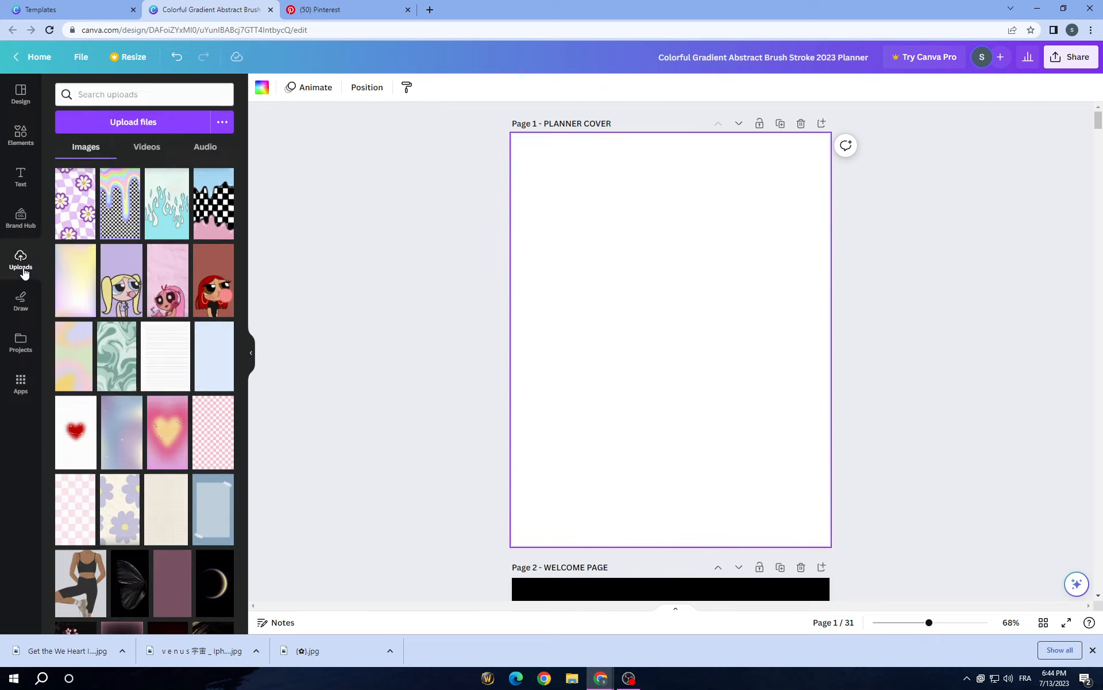
click(100, 121)
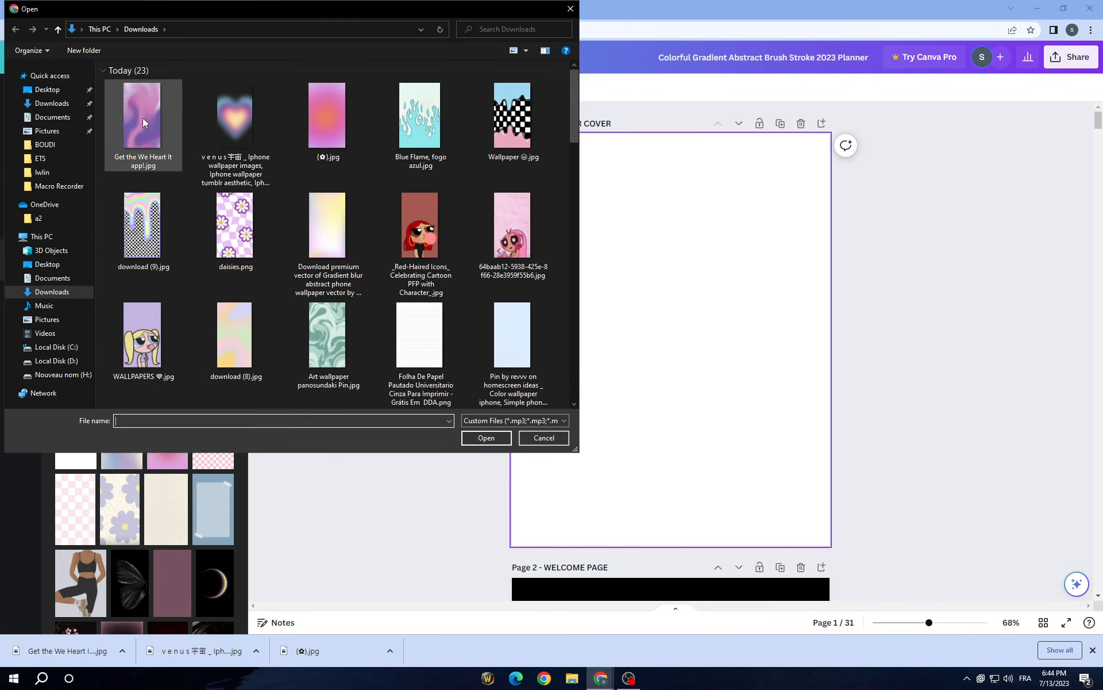
click(140, 119)
ctrl+click(243, 132)
ctrl+click(349, 135)
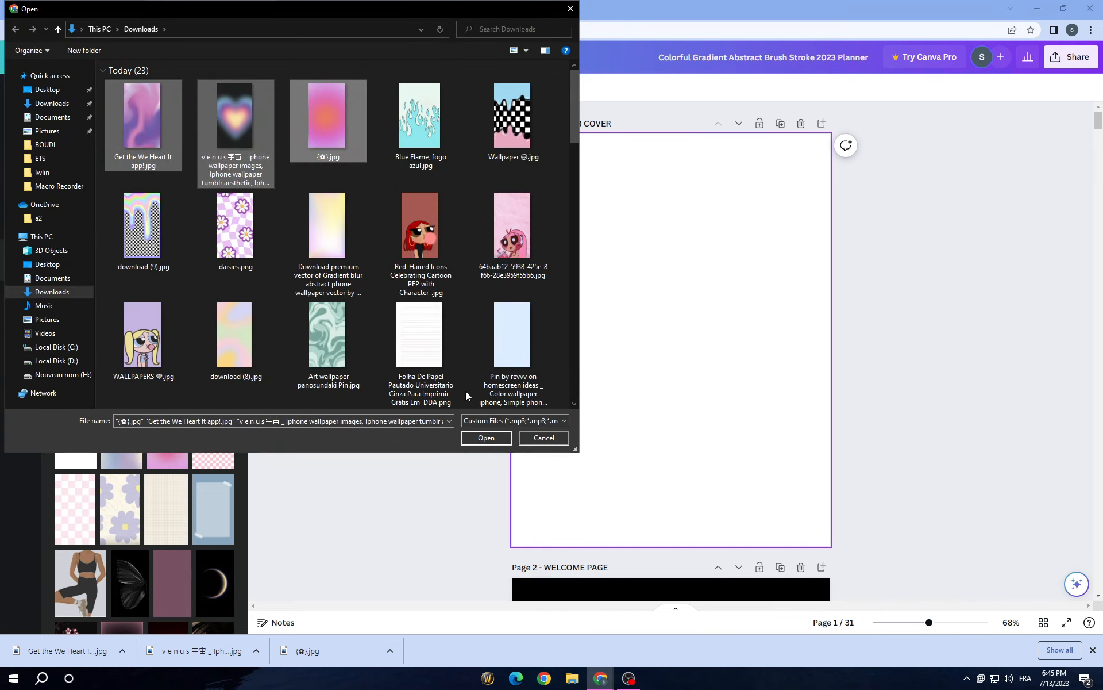
click(470, 437)
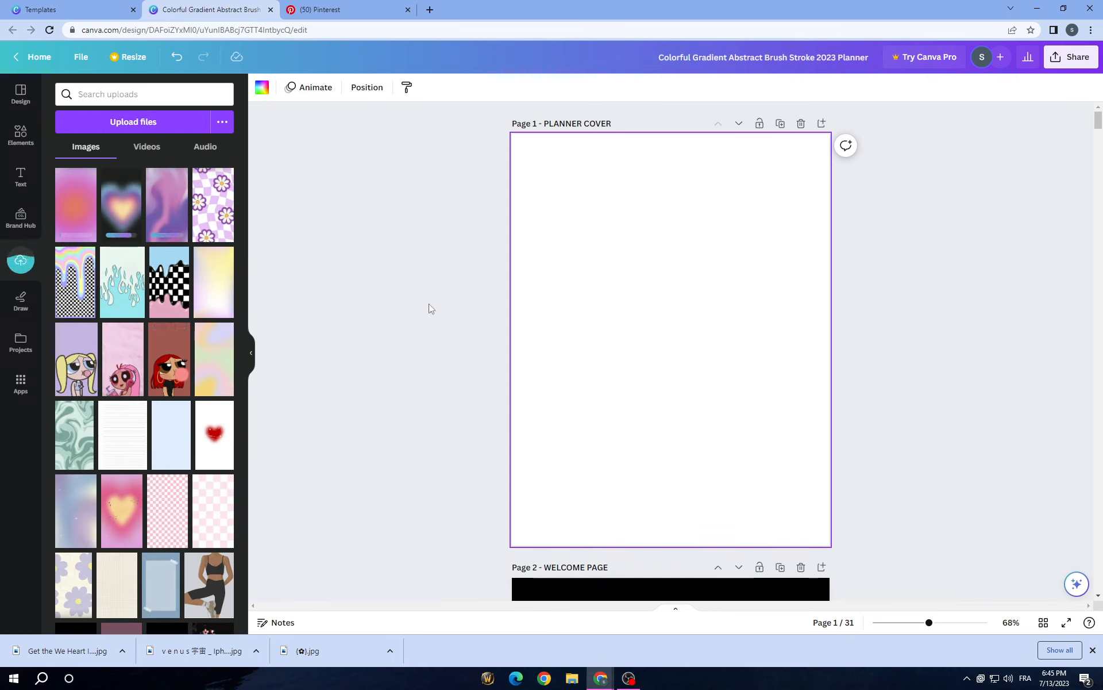
Step: Add the uploaded blurred heart image to the planner cover and set it as the page background
click(131, 211)
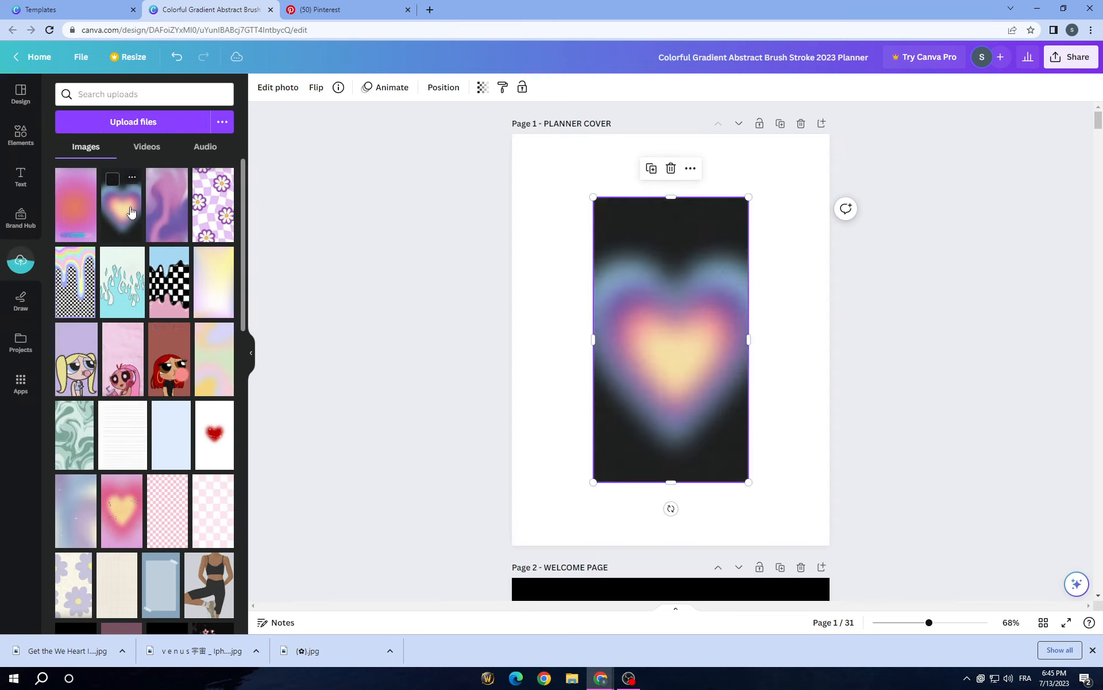
right_click(648, 350)
click(679, 598)
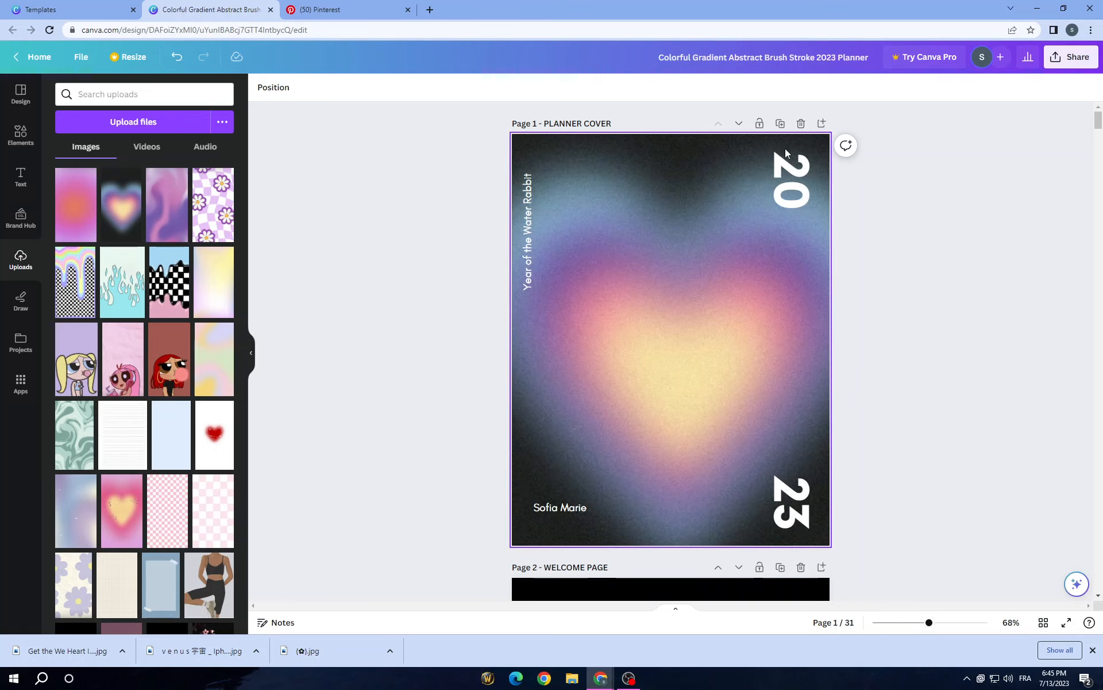
Step: Switch the keyboard language to English and replace the placeholder name on the cover with the planner owner's name
double_click(561, 507)
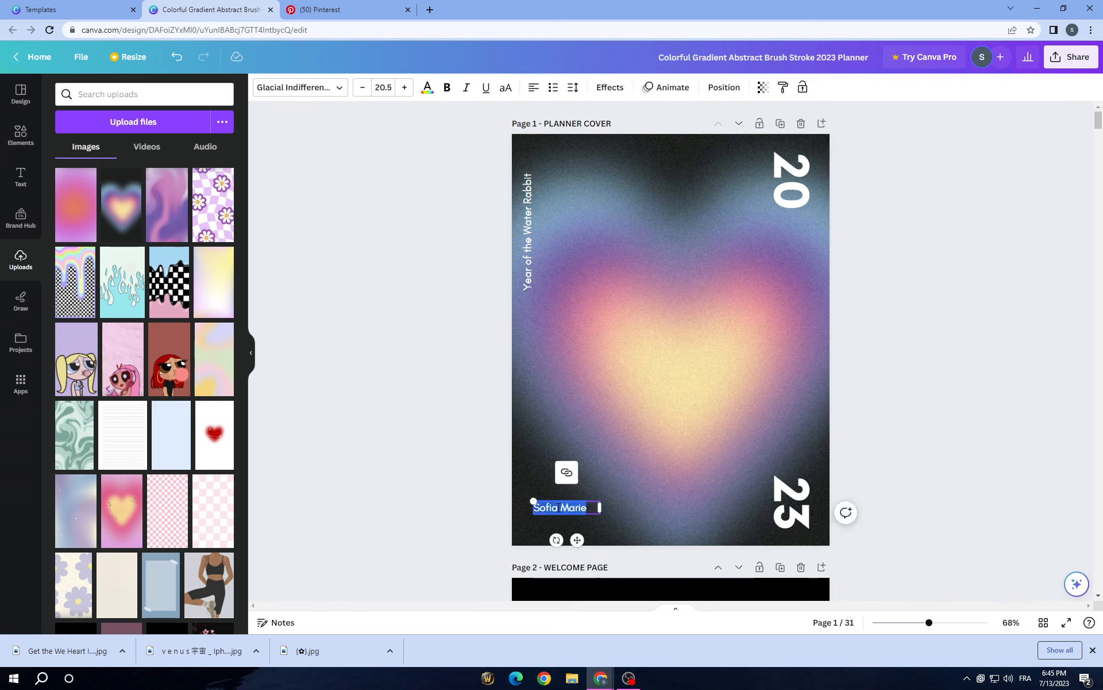
text(ai,a)
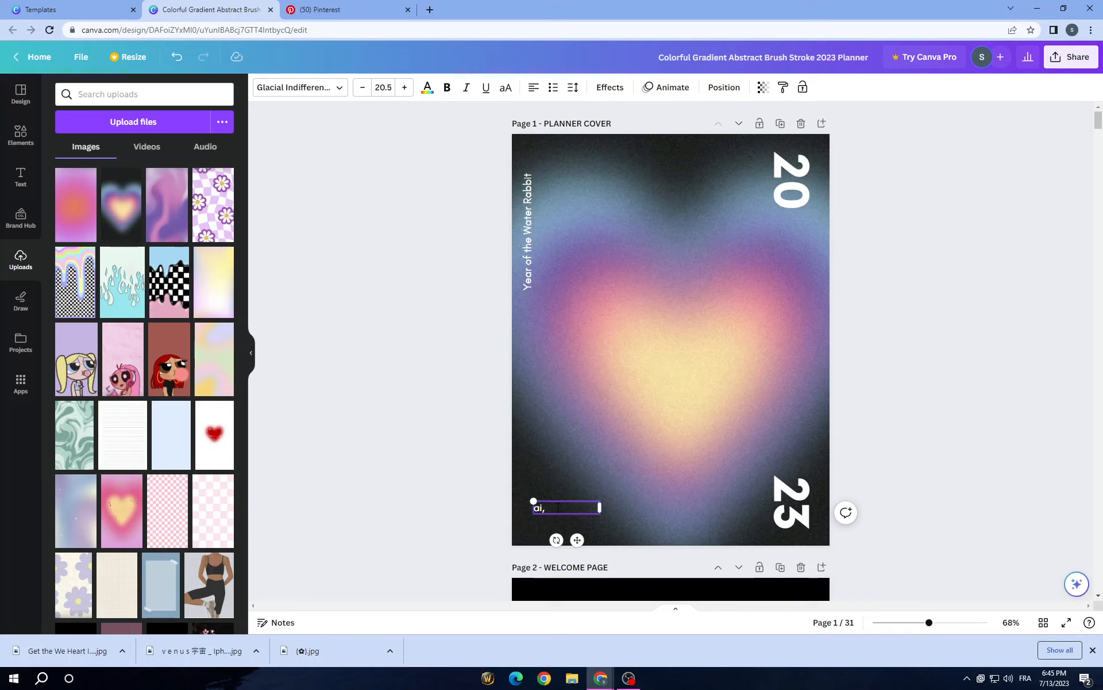
click(1008, 678)
click(1025, 678)
click(1027, 544)
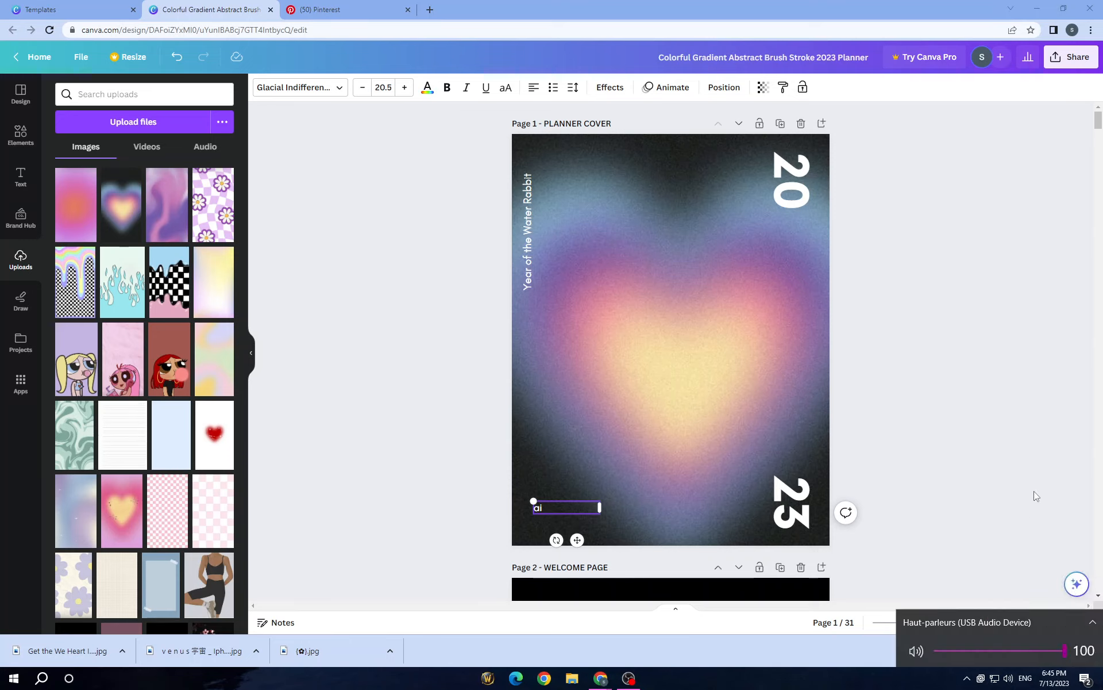
click(558, 508)
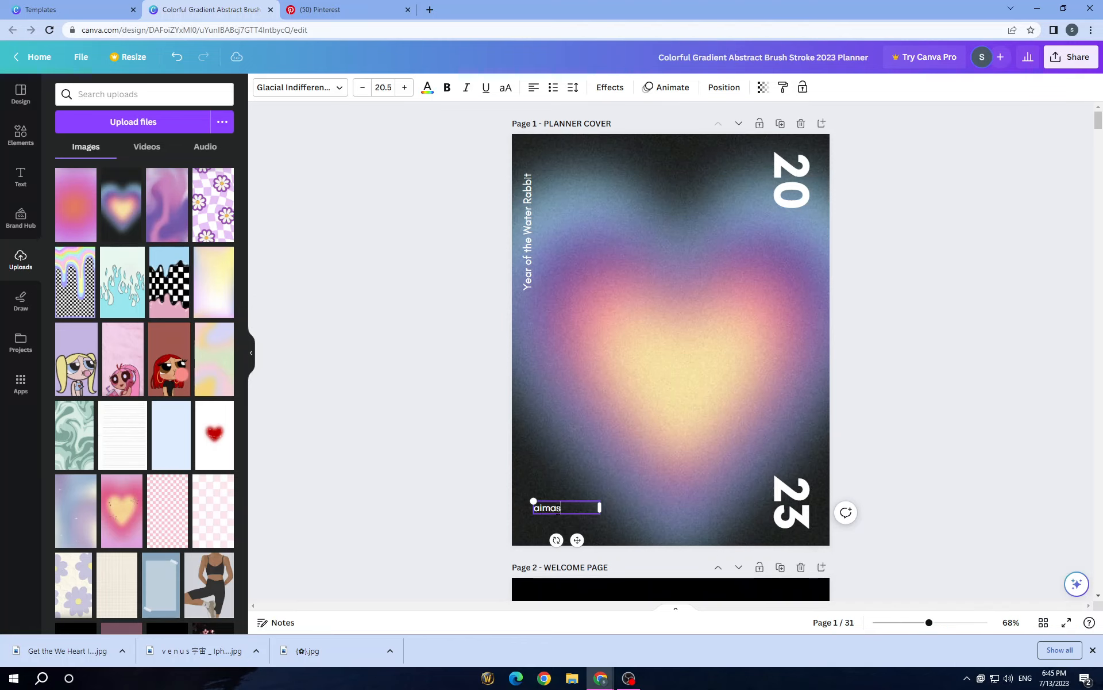
click(401, 471)
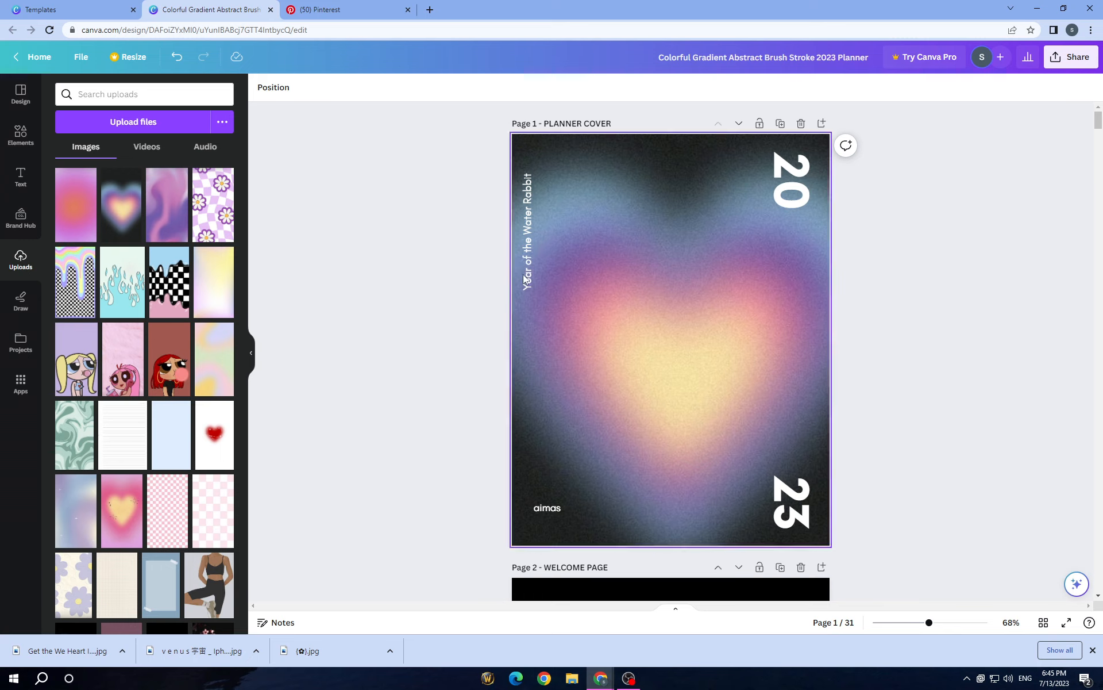
Step: Rotate the vertical "Year of the Water Rabbit" text to horizontal and move it to the cover's upper left corner
double_click(532, 214)
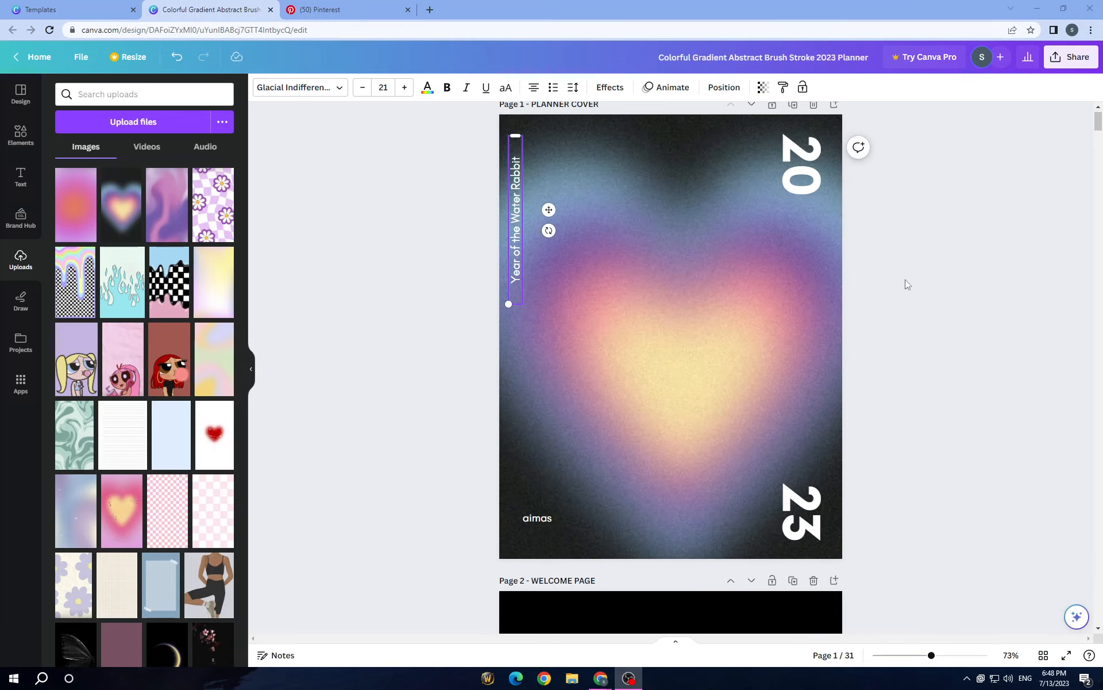
double_click(517, 269)
key(Escape)
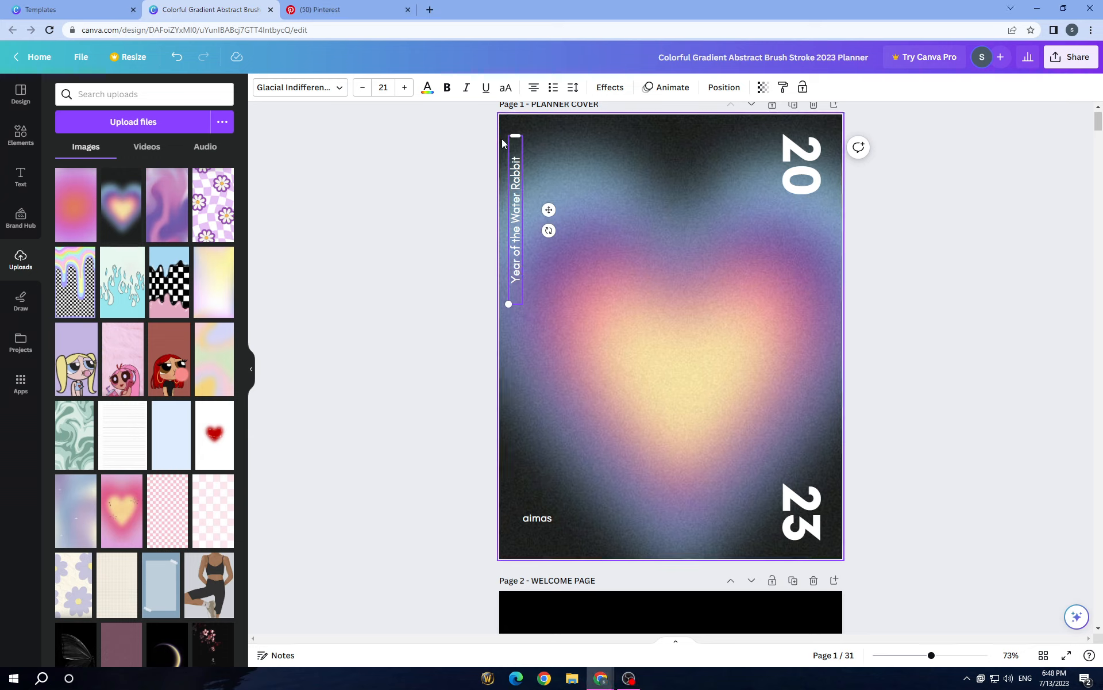
drag(549, 230, 524, 345)
click(574, 181)
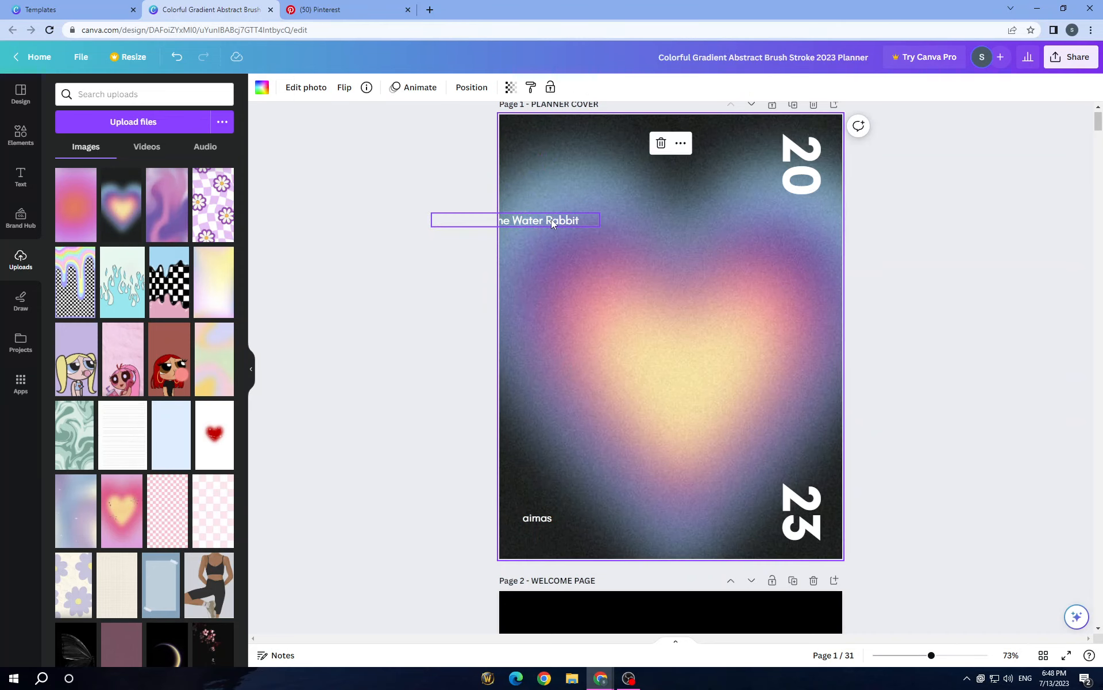
drag(551, 219, 627, 137)
Step: Replace the "Year of the Water Rabbit" text with the copied quote "be stronger than your strongest excuse"
double_click(626, 136)
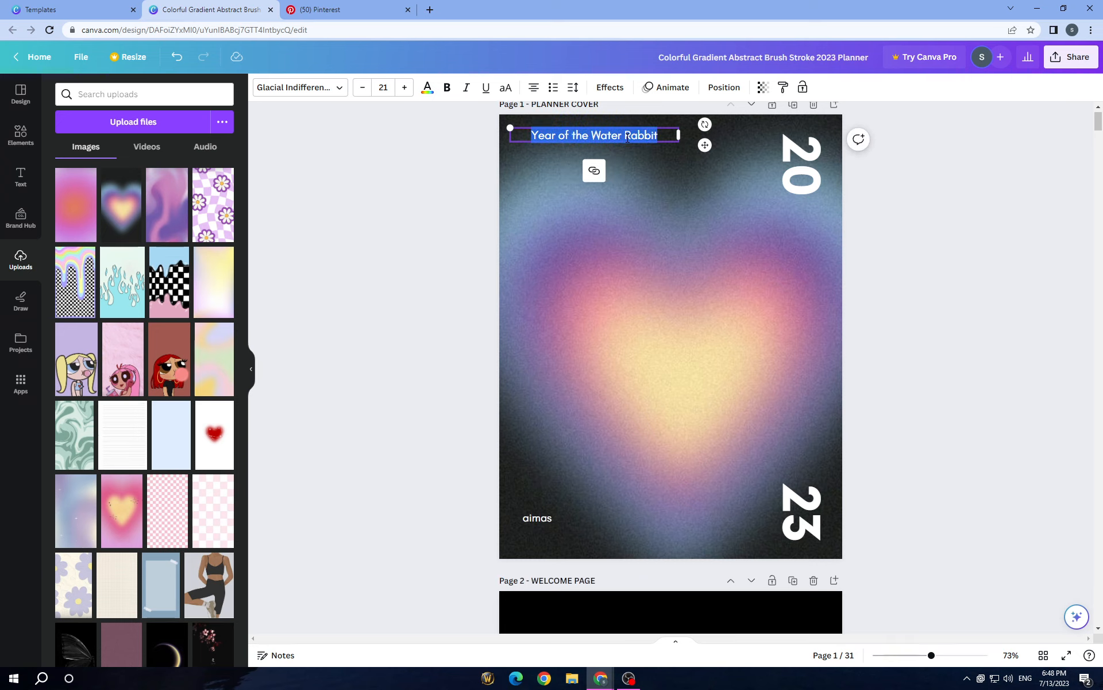
key(BackSpace)
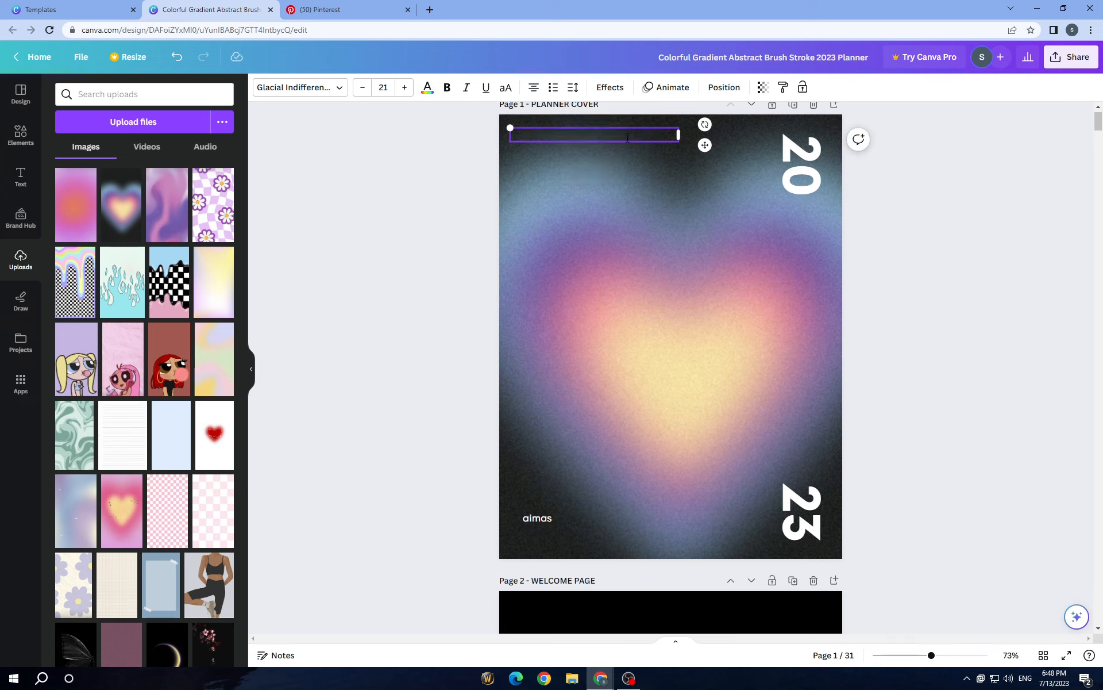
right_click(627, 137)
click(665, 229)
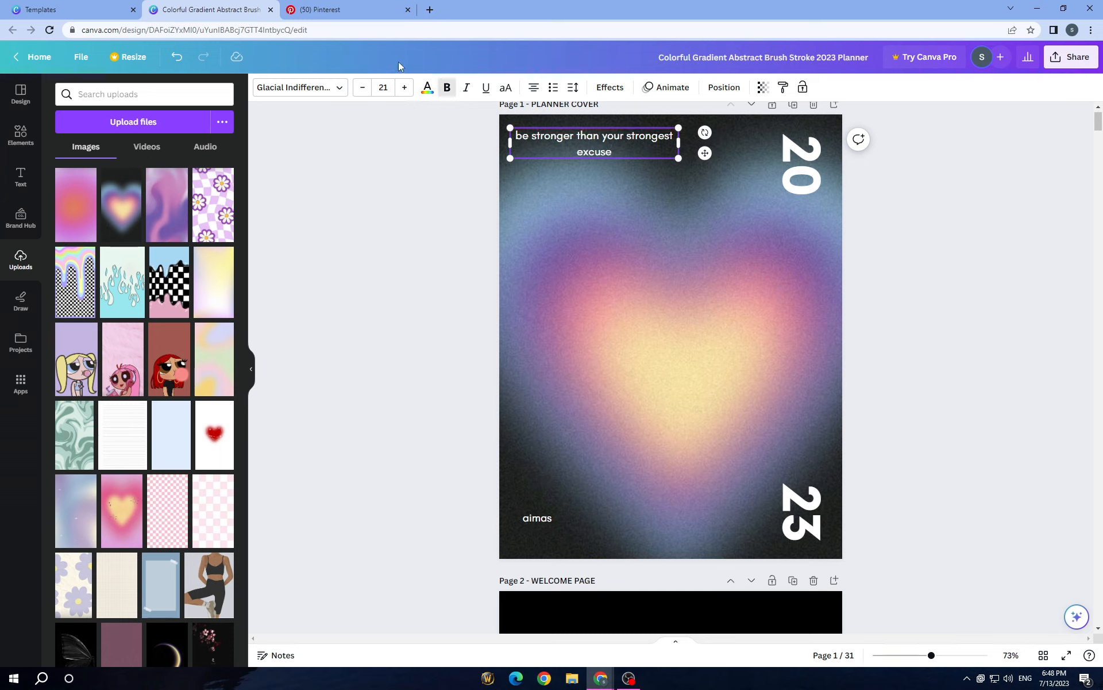
Step: Try the League Spartan font on the cover quote and switch it back to Glacial Indifference
click(296, 88)
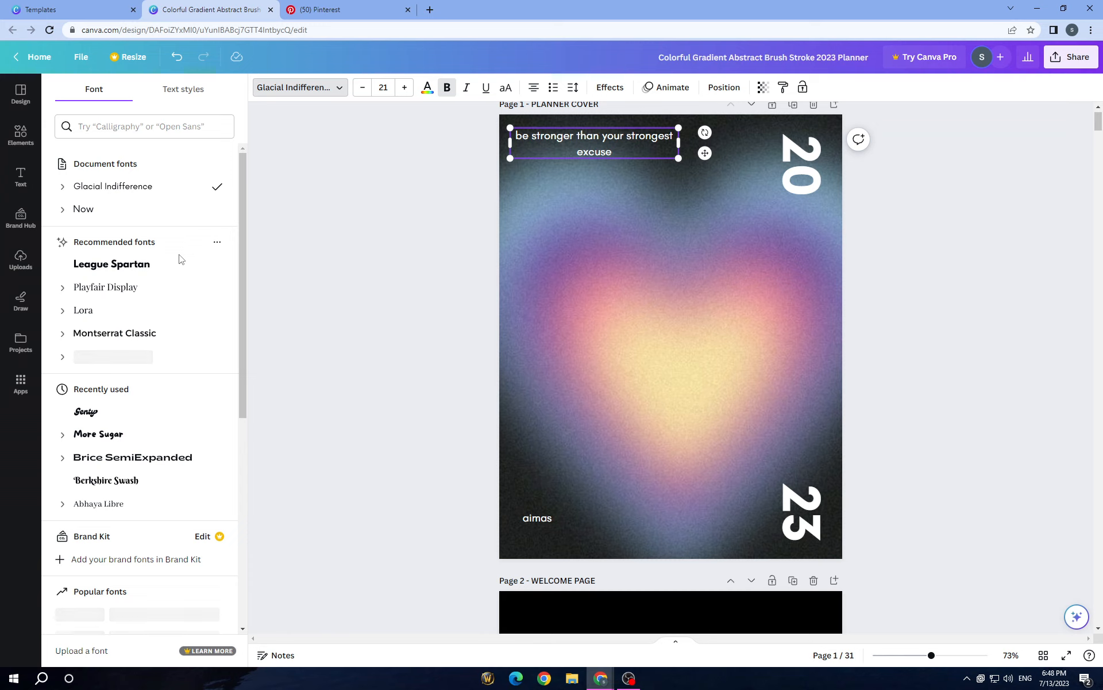
click(173, 275)
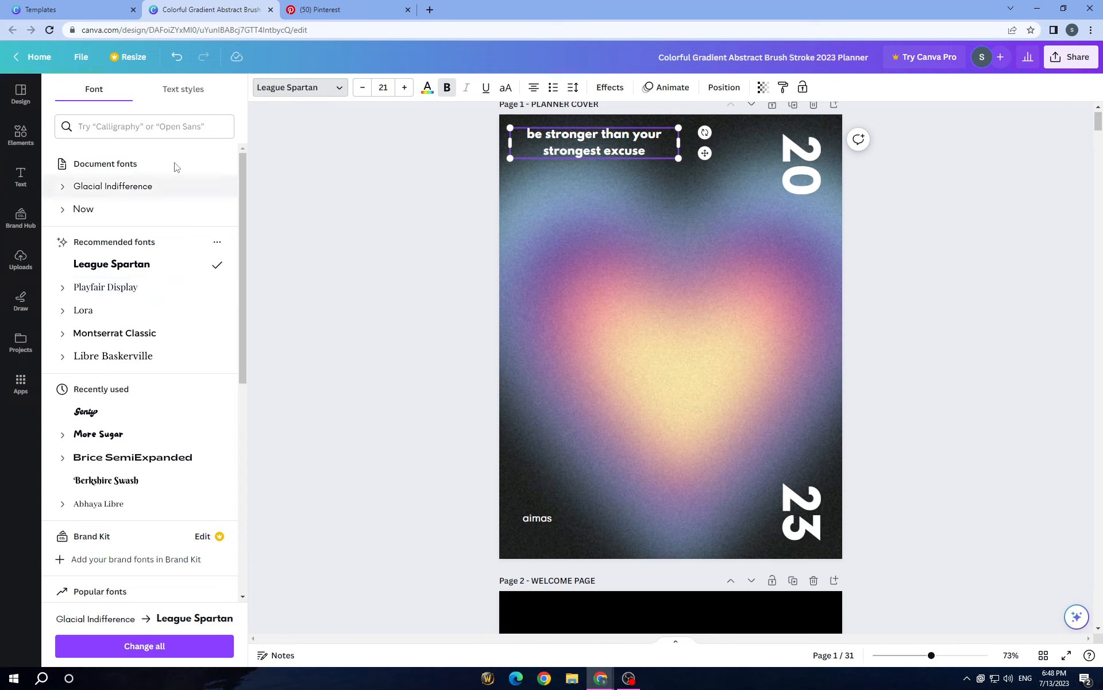
click(172, 191)
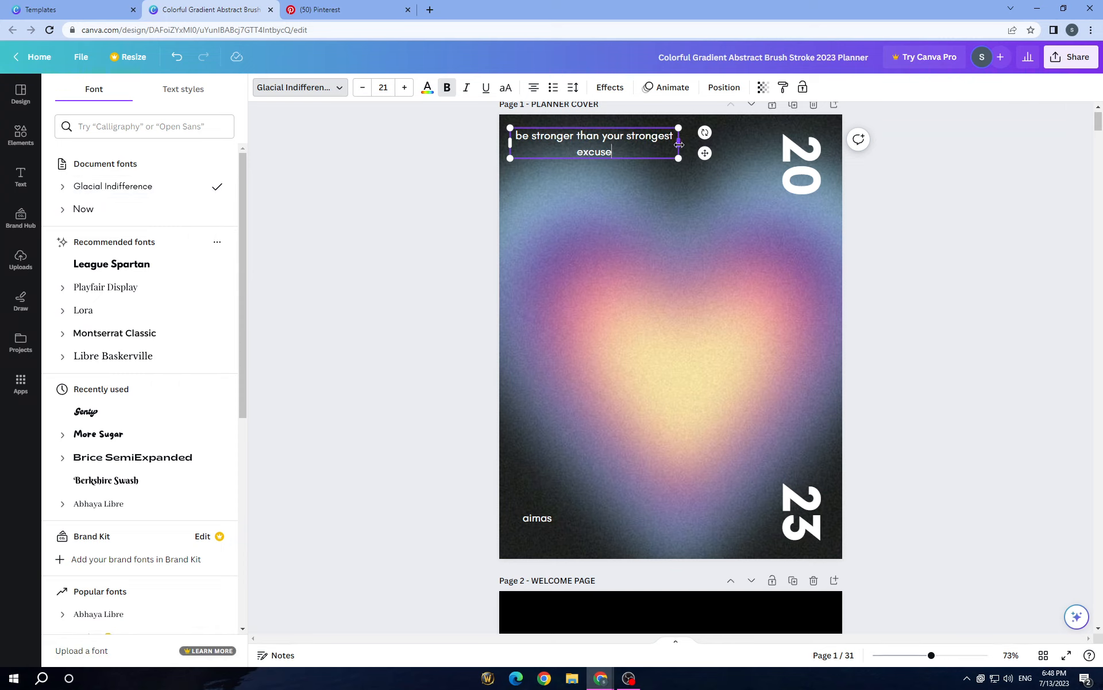
Step: Widen the quote's text box to about 5.2 to fit one line and align its left edge with the name below
drag(679, 142, 724, 135)
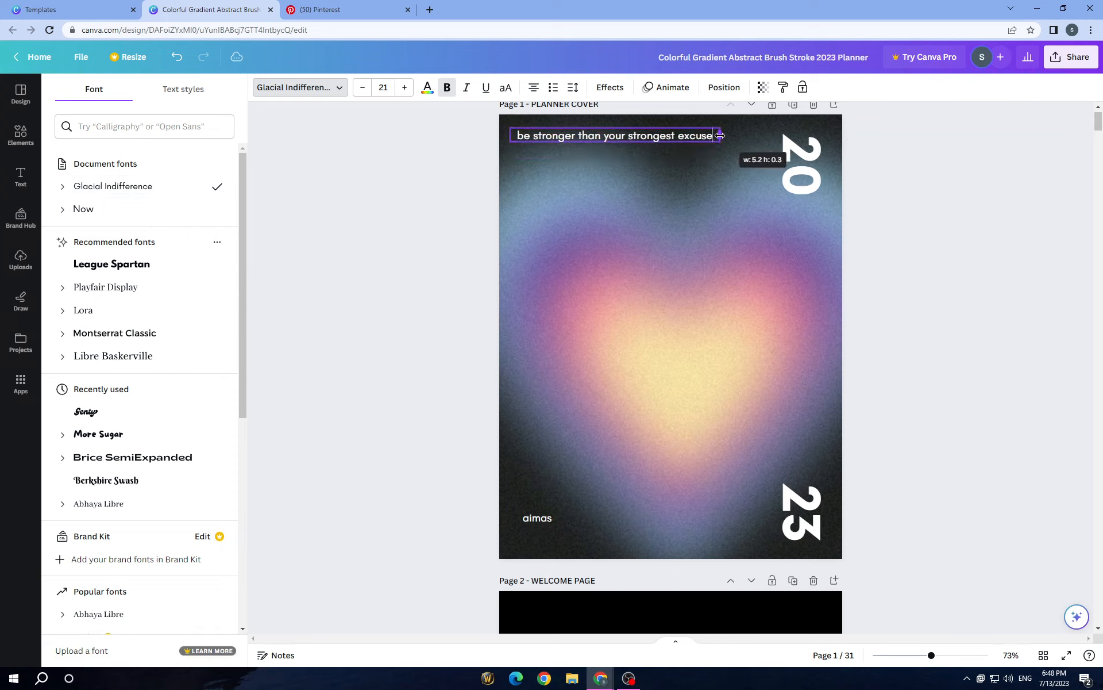
click(351, 161)
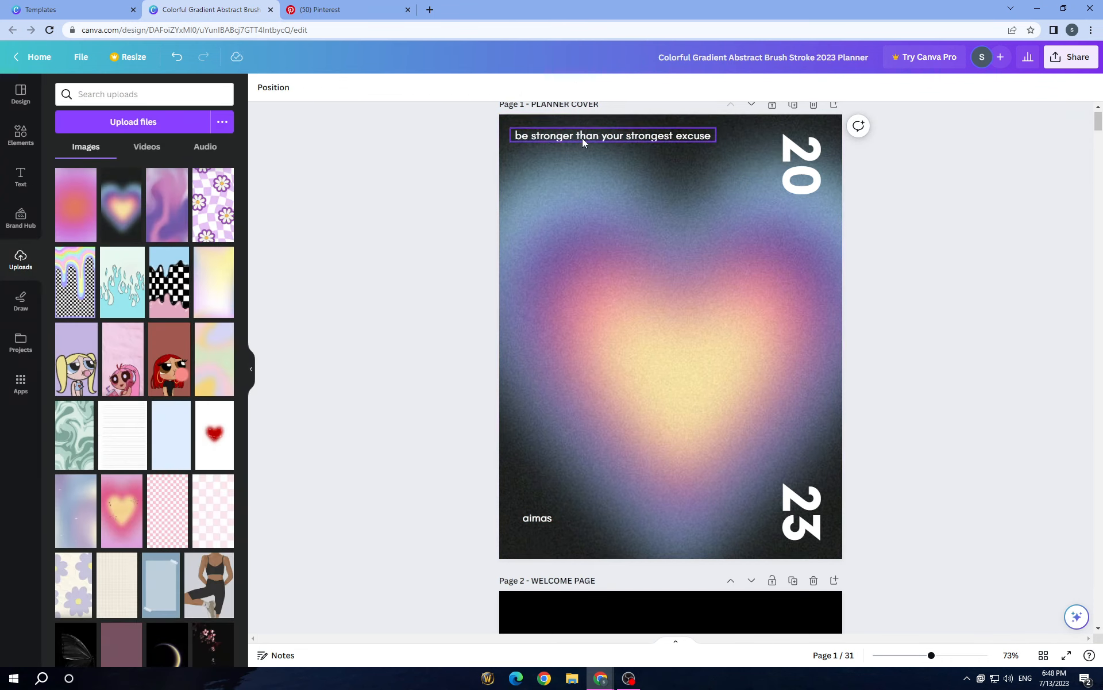
mouse_move(581, 138)
mouse_down()
mouse_move(592, 126)
mouse_move(592, 136)
mouse_up()
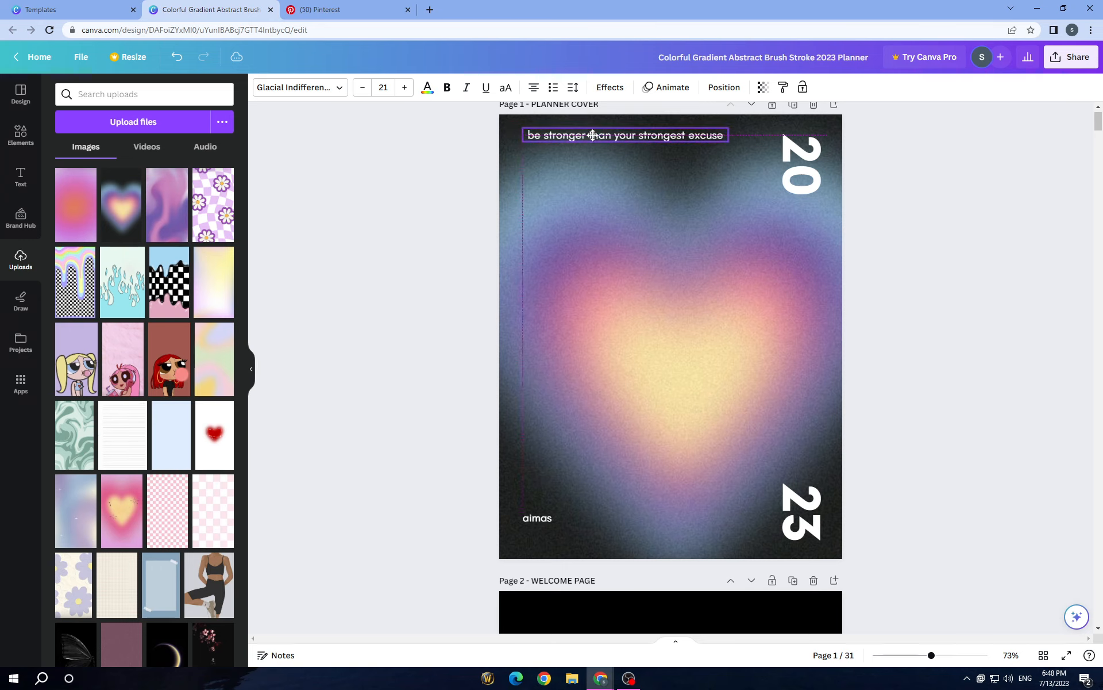
Step: Try the purple and pink photo colors on the cover quote and set it back to white
click(458, 178)
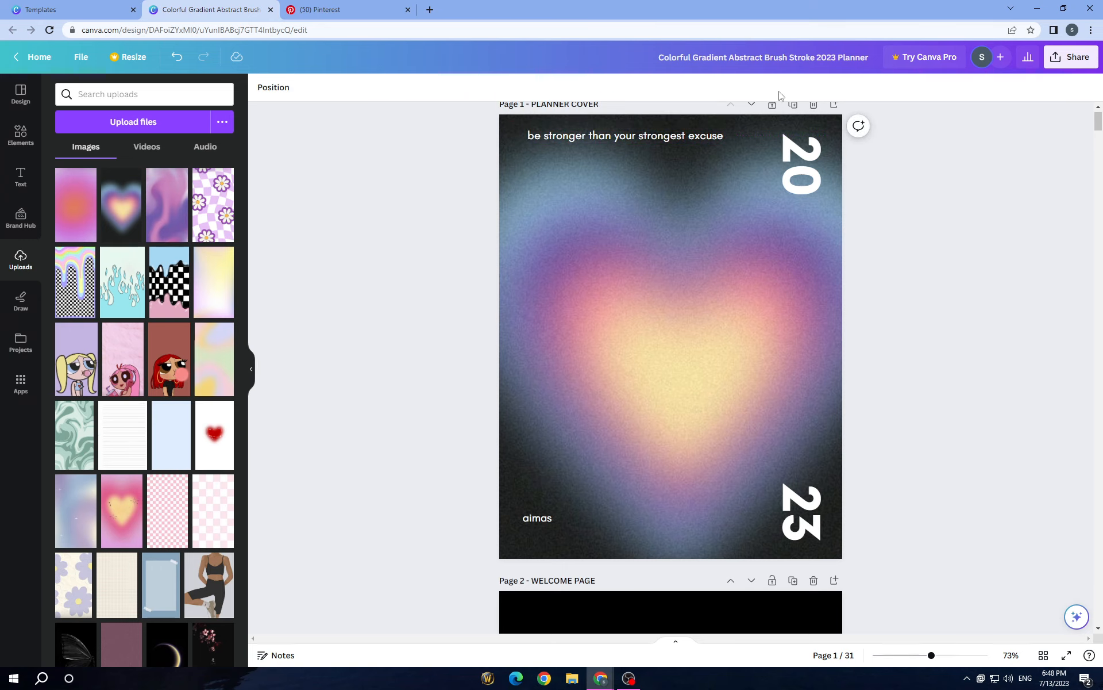
click(678, 130)
click(428, 88)
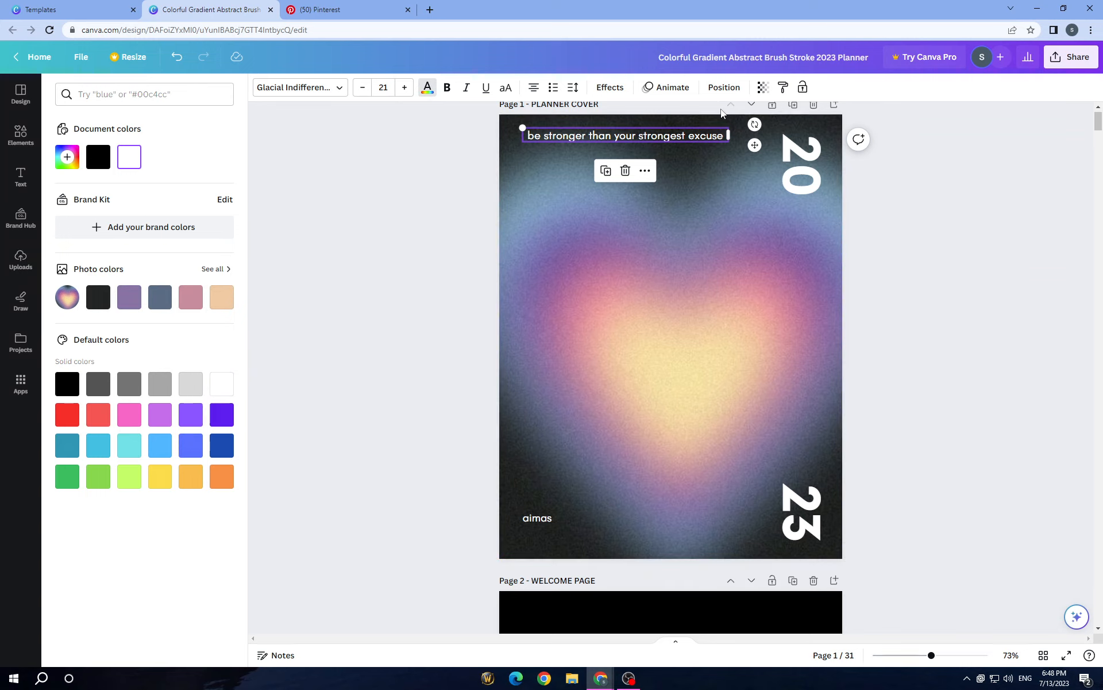
click(140, 301)
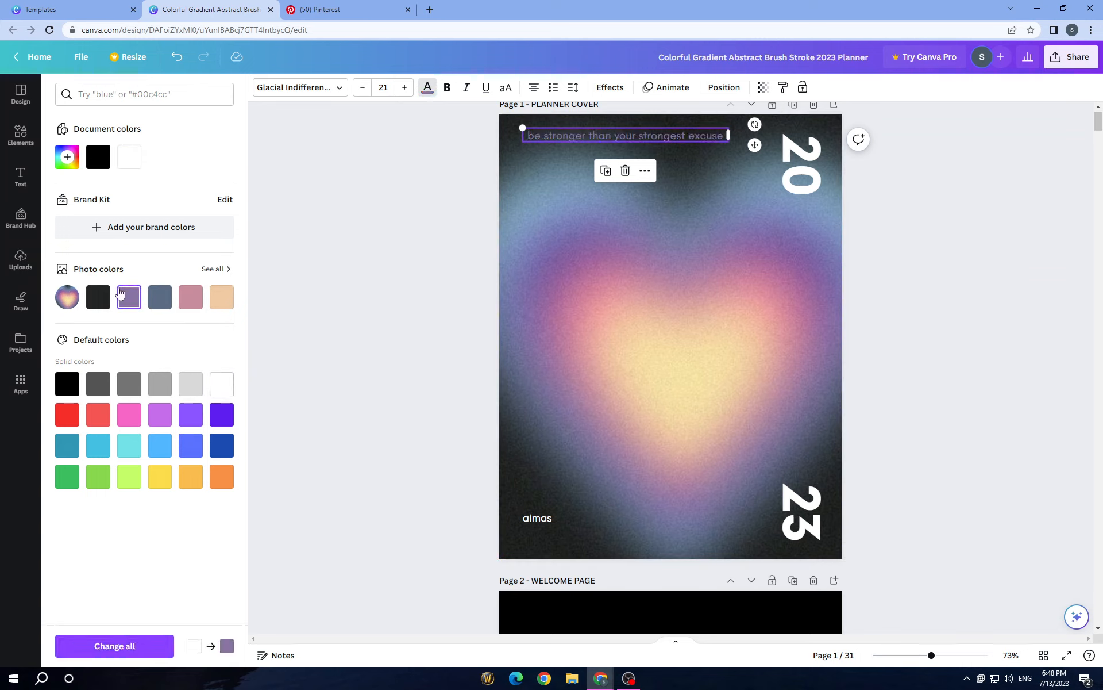
click(185, 296)
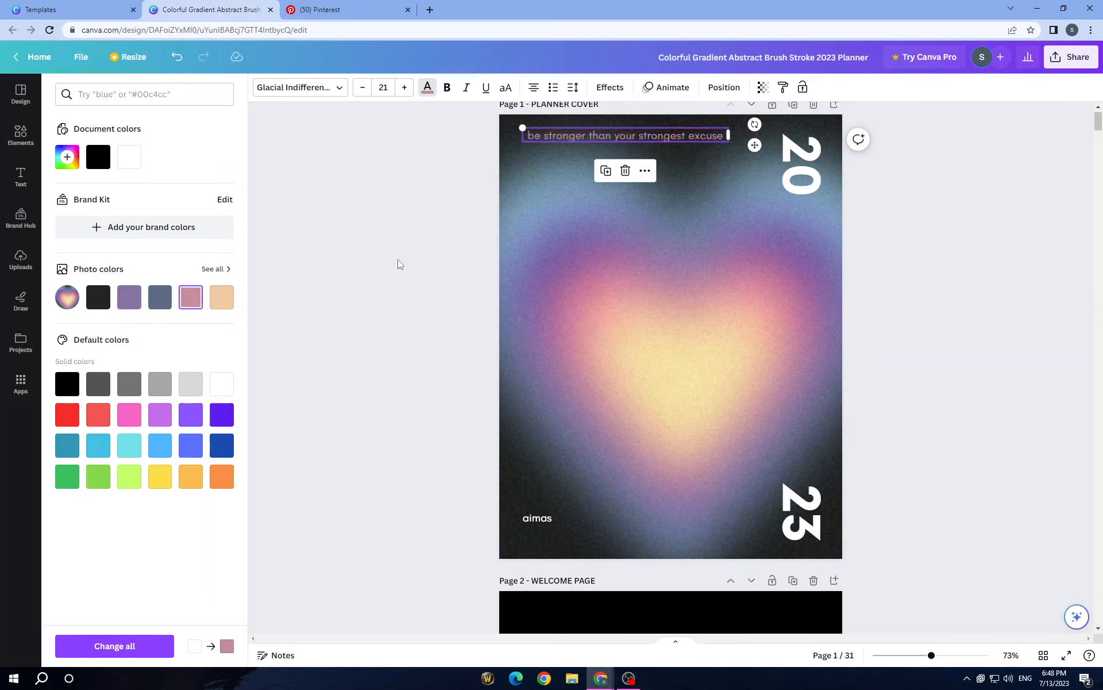
click(128, 157)
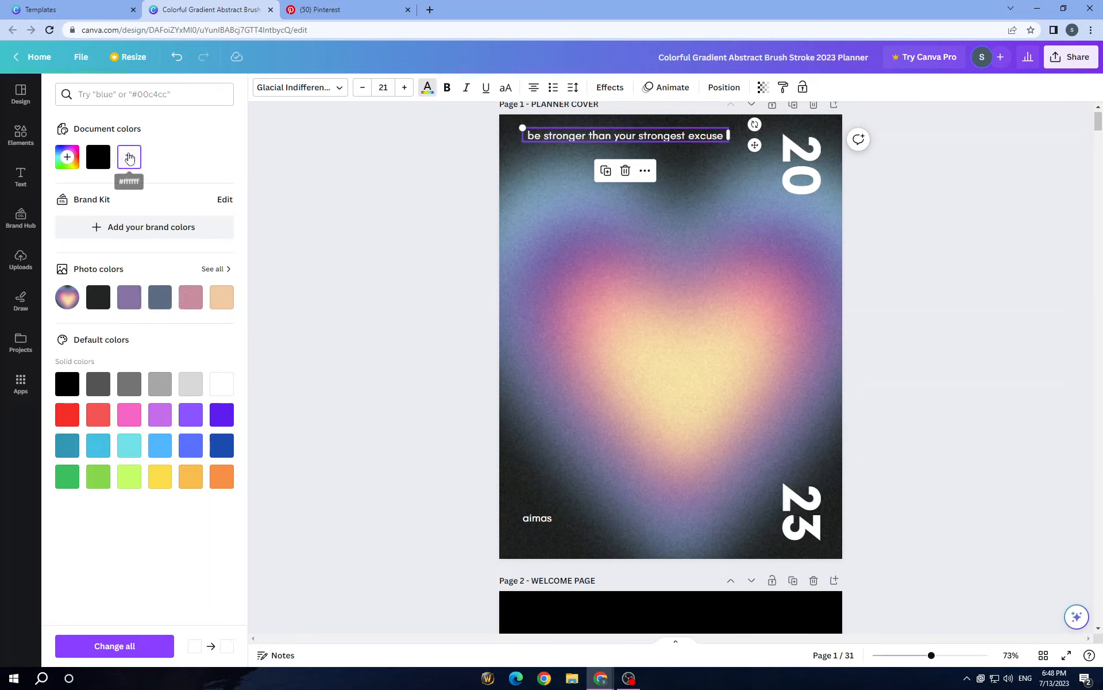
Step: Try the Hollow, Lift and Shadow text effects on the cover quote
click(600, 89)
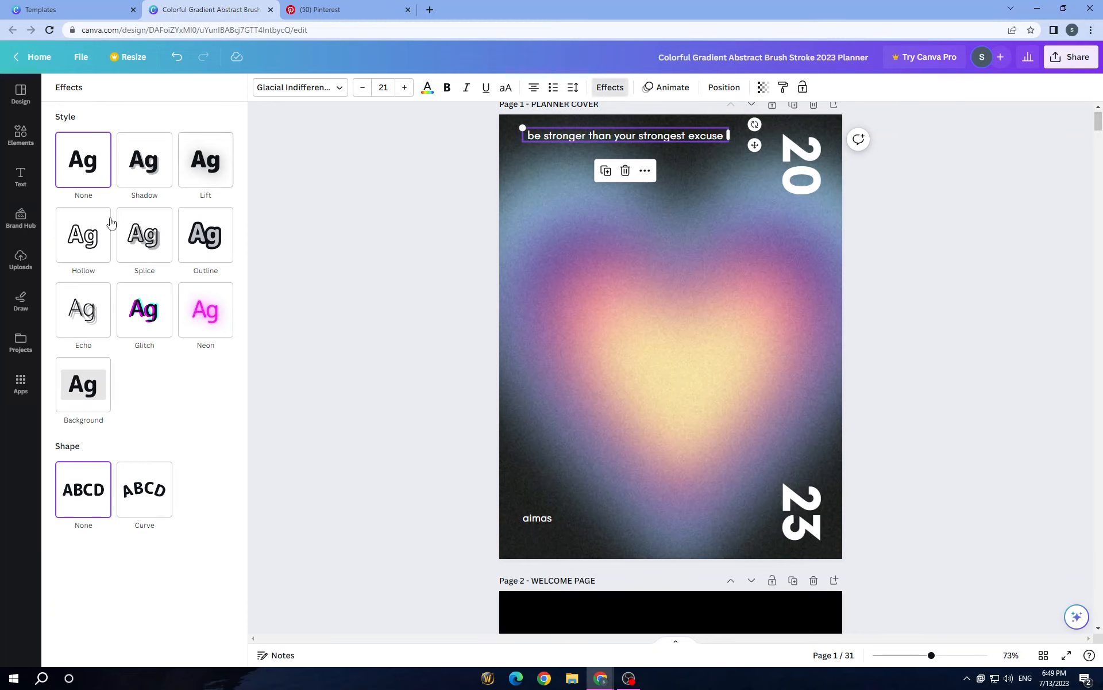
click(95, 244)
click(216, 176)
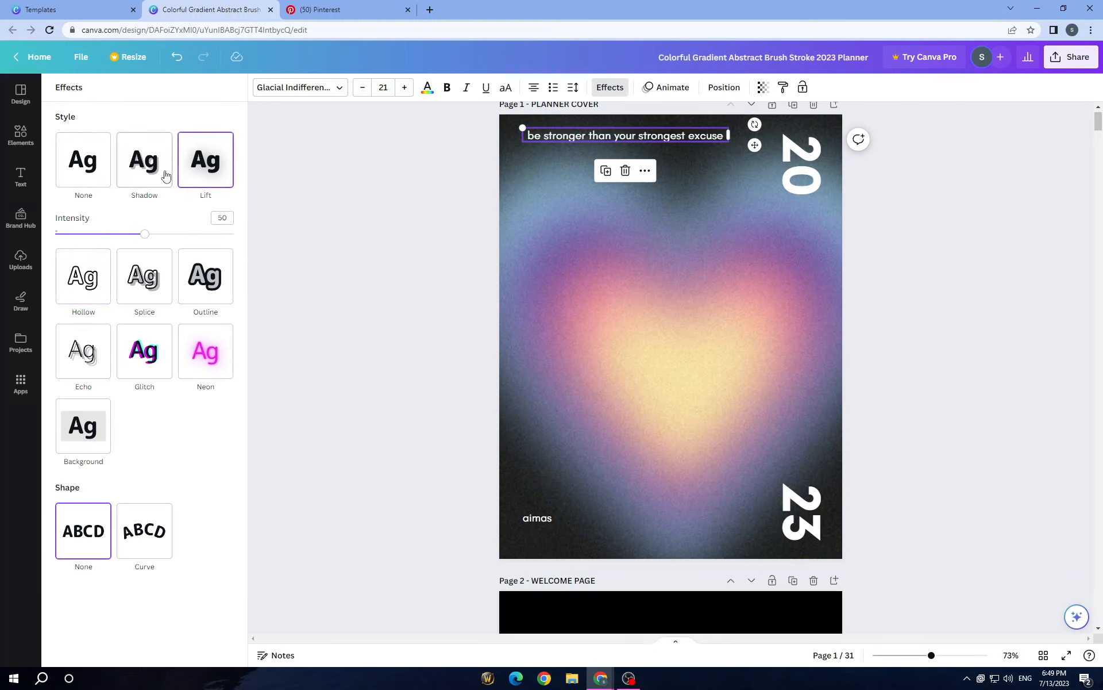
click(165, 176)
click(197, 159)
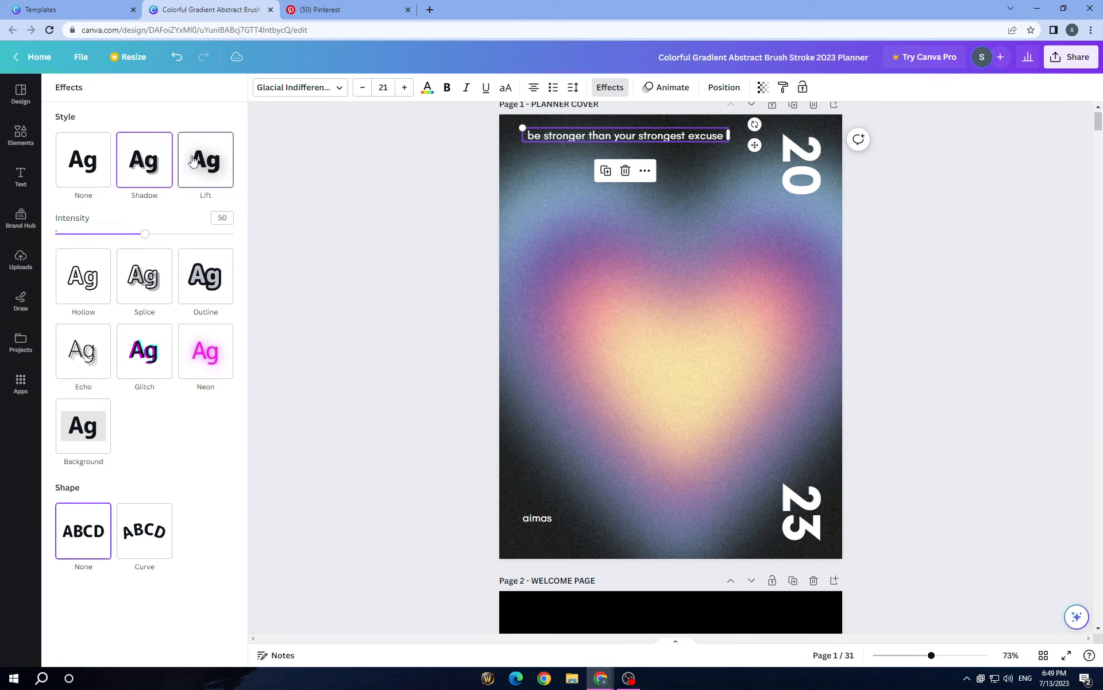
click(140, 159)
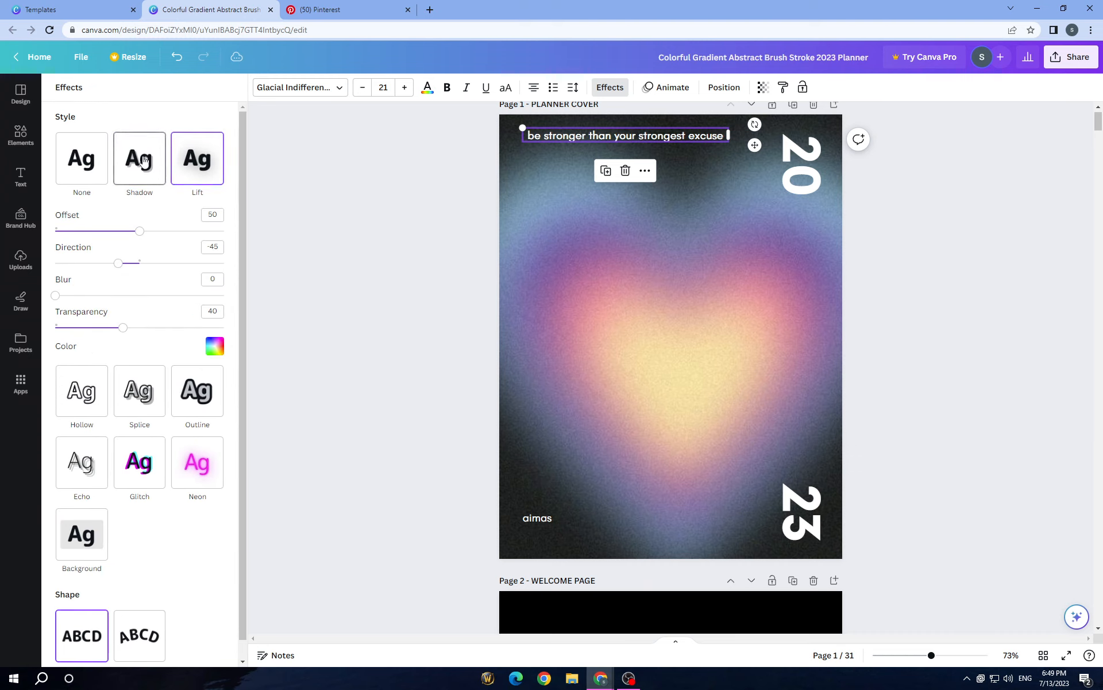
Step: Set the quote's shadow to light gray with transparency 100 and blur 62
click(209, 350)
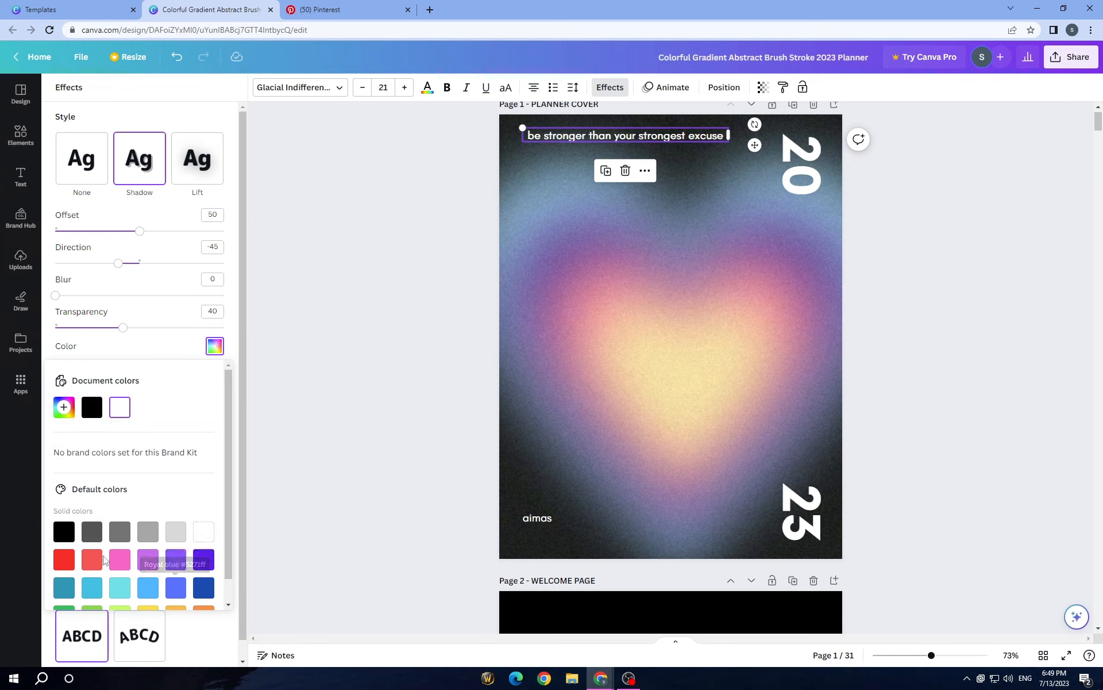
scroll(105, 560, down, 1)
scroll(70, 483, up, 1)
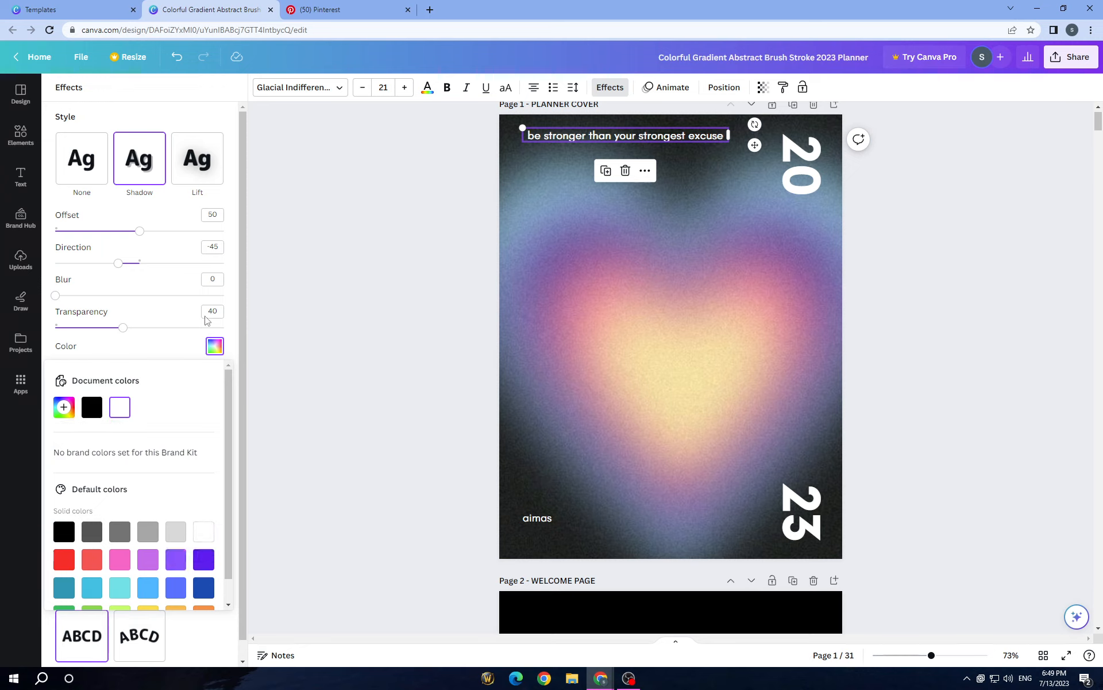
click(182, 537)
click(128, 335)
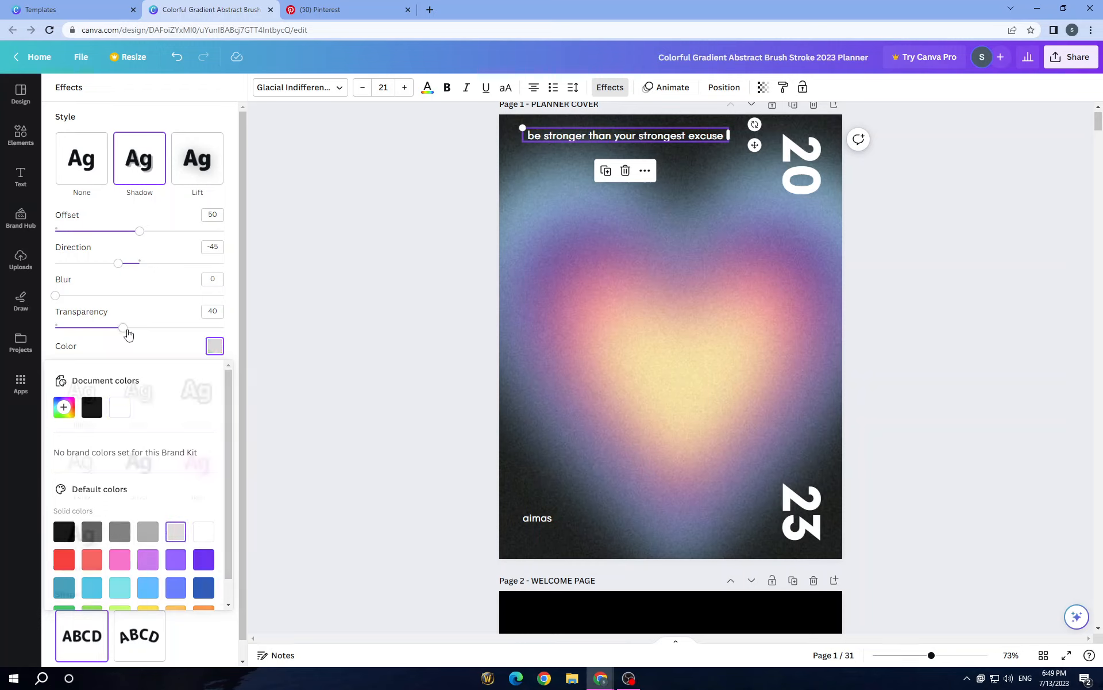
drag(128, 334, 257, 355)
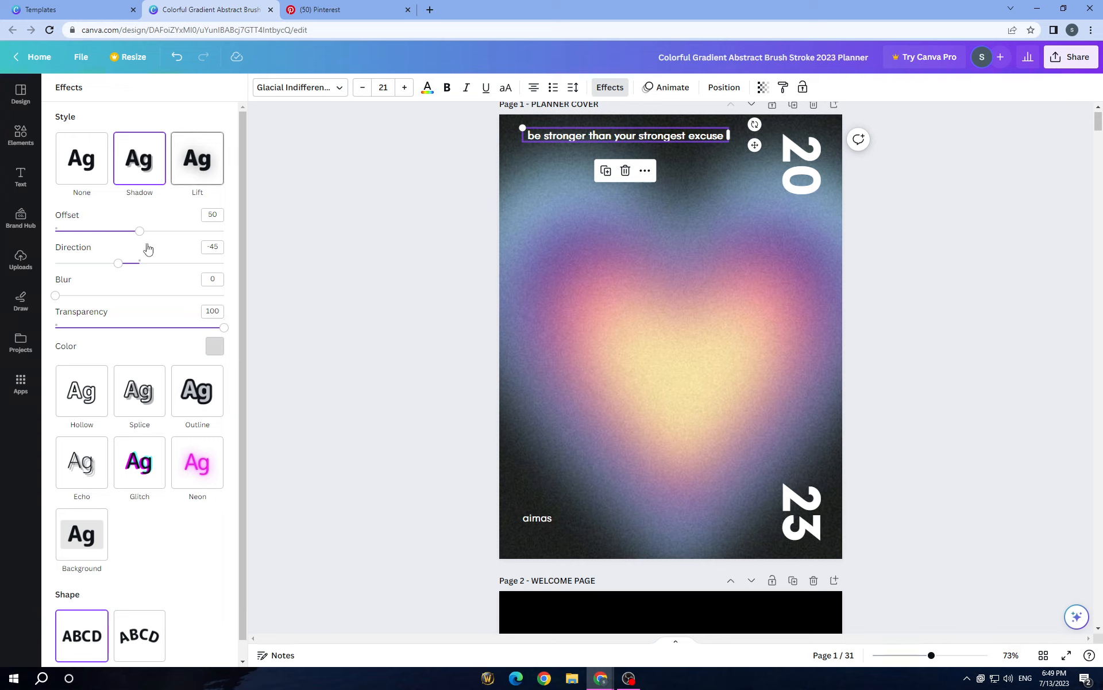
drag(56, 294, 160, 295)
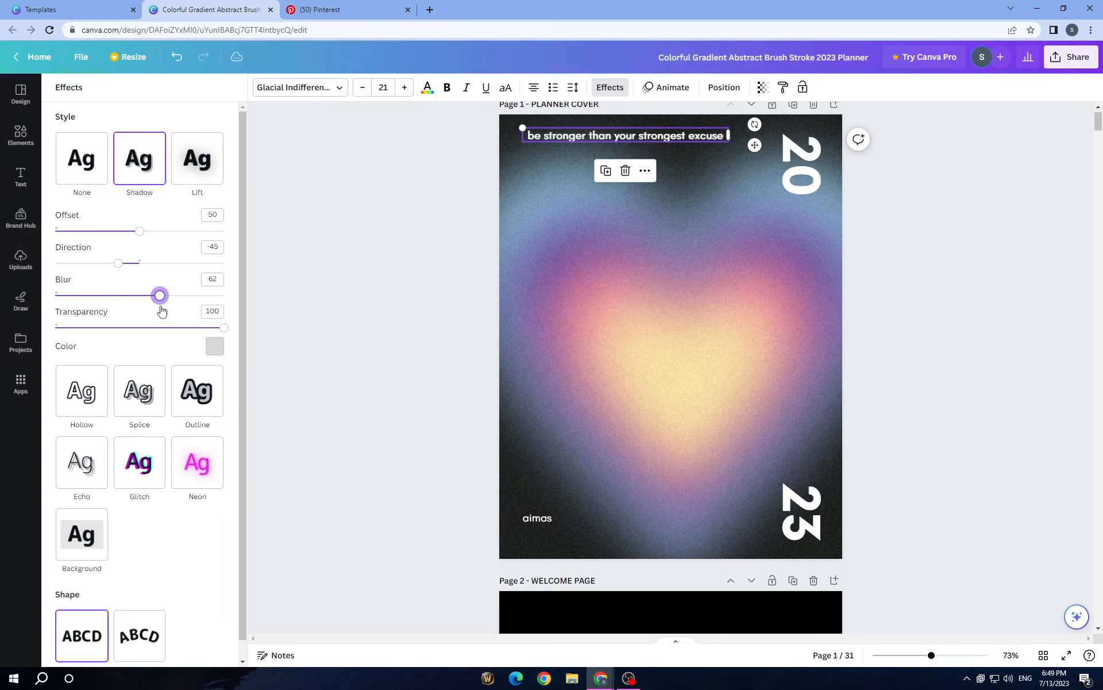
Step: Remove the shadow from the cover quote and apply the Lift effect at intensity 50
click(89, 166)
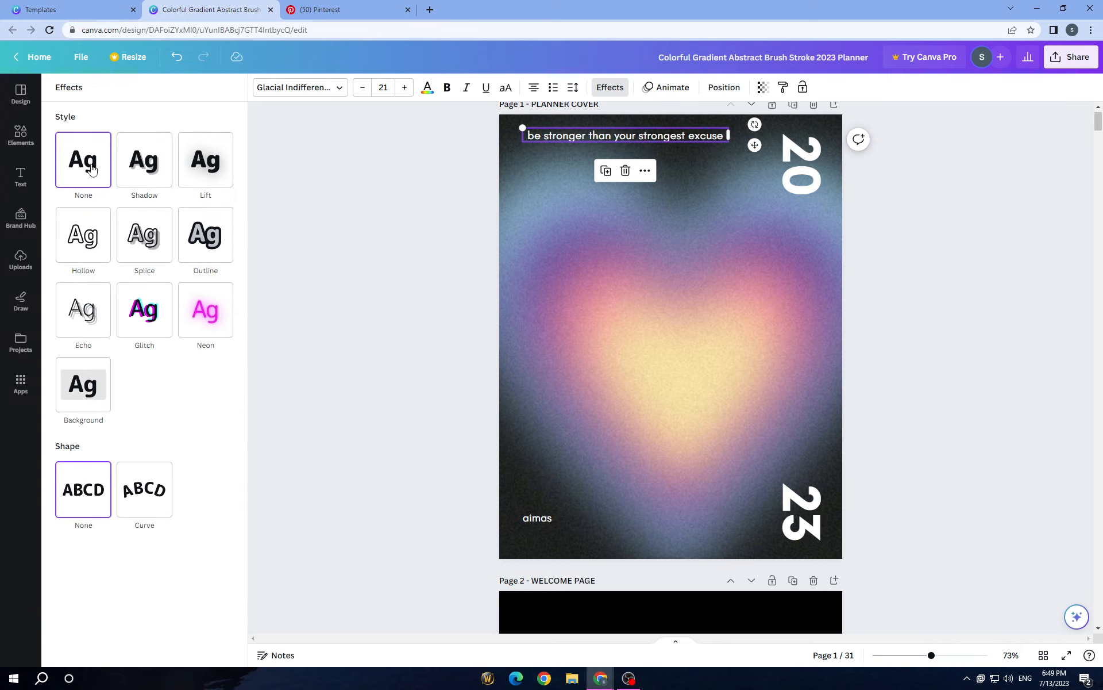
click(197, 159)
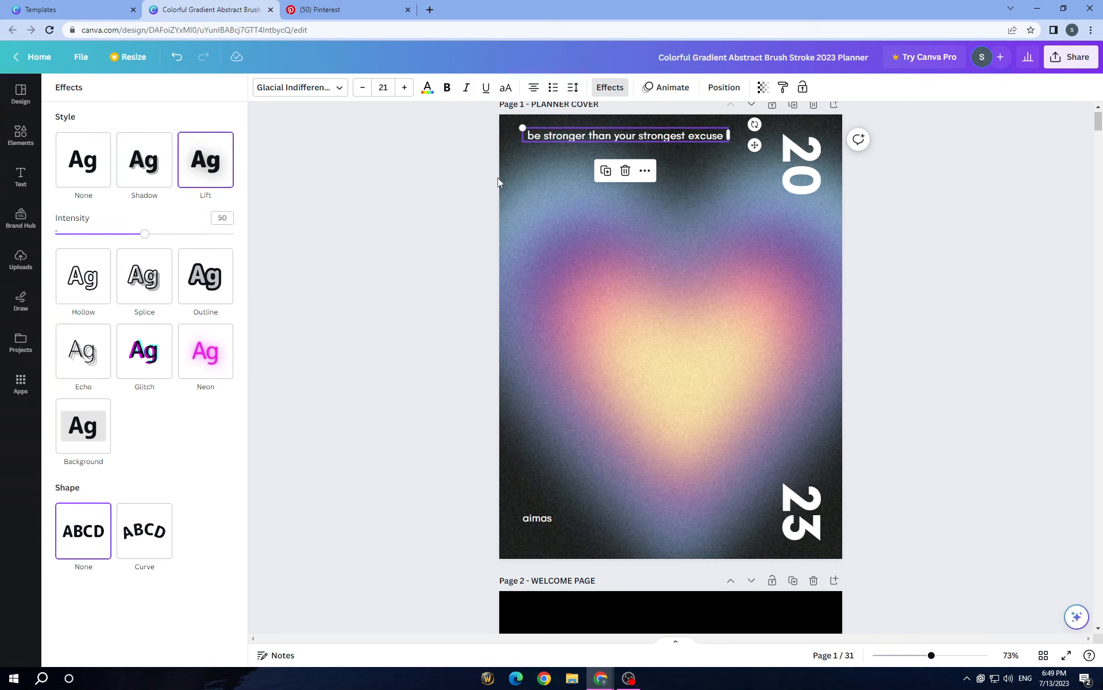
click(462, 194)
Step: Delete the blurred blue brush stroke graphic from the Welcome Page on page 2
scroll(723, 442, down, 5)
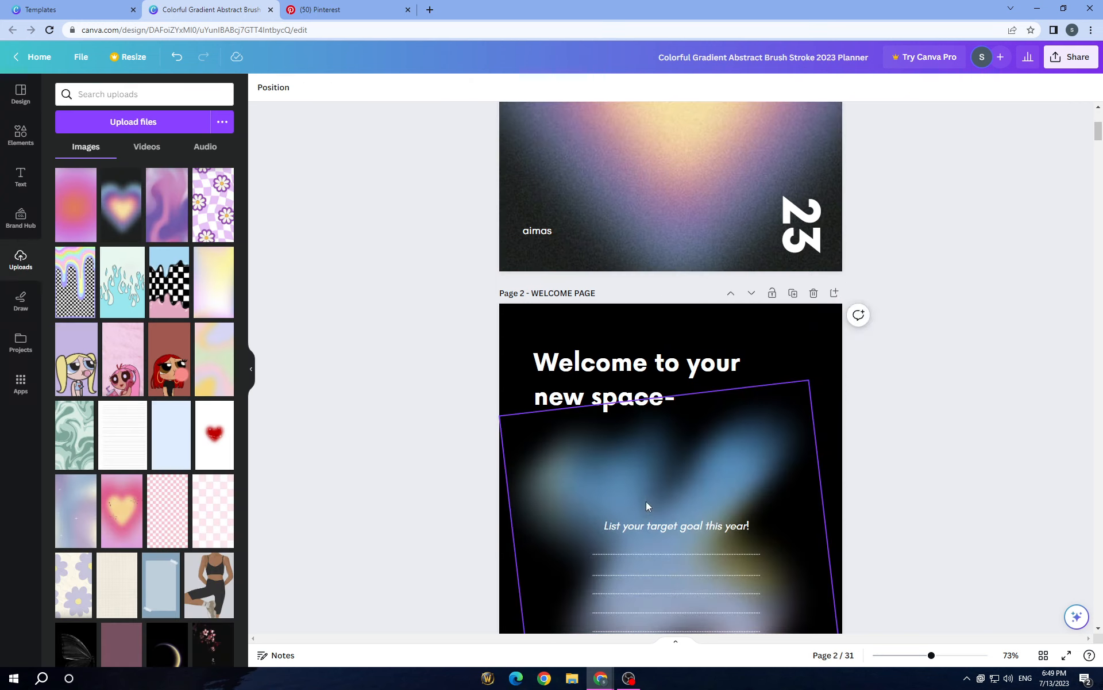
click(774, 326)
scroll(530, 315, down, 3)
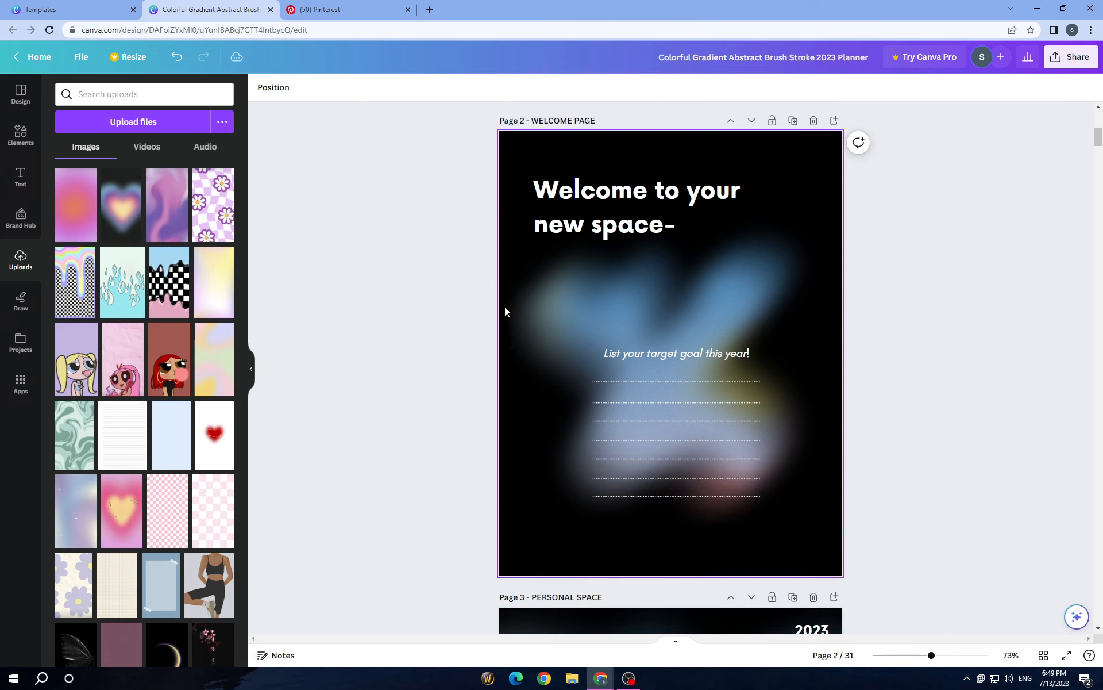
click(549, 392)
click(671, 191)
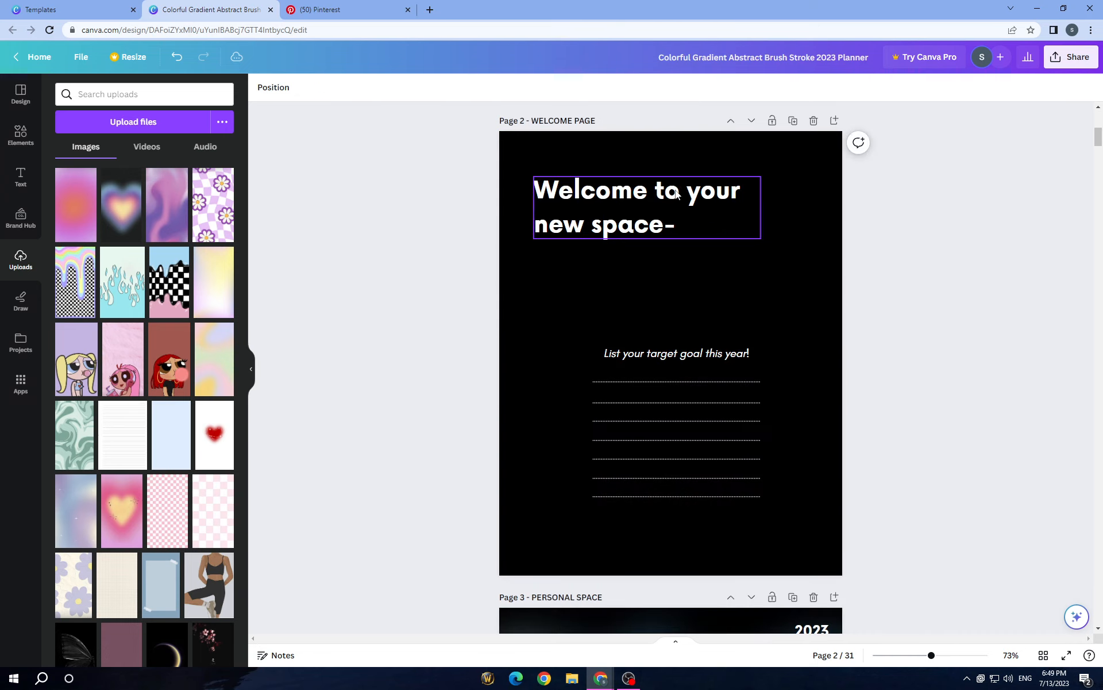
Step: Set the Welcome Page's background color to white
click(665, 152)
click(262, 88)
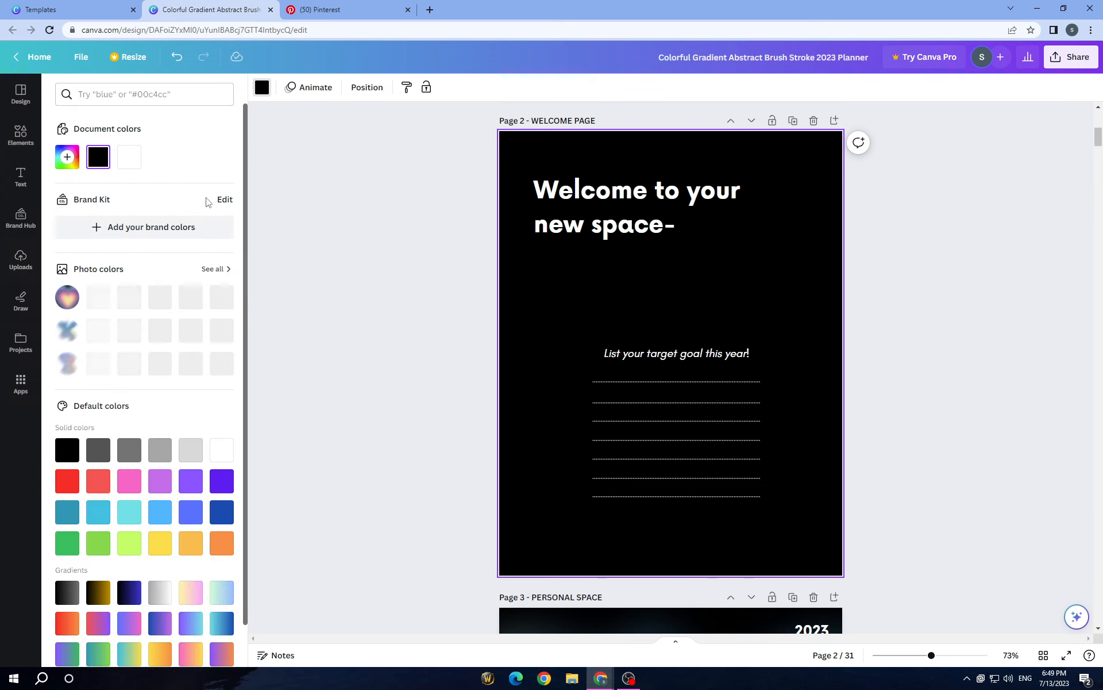
click(126, 159)
Step: Add the uploaded pink and purple wavy gradient image to the Welcome Page and set it as the page background
click(21, 259)
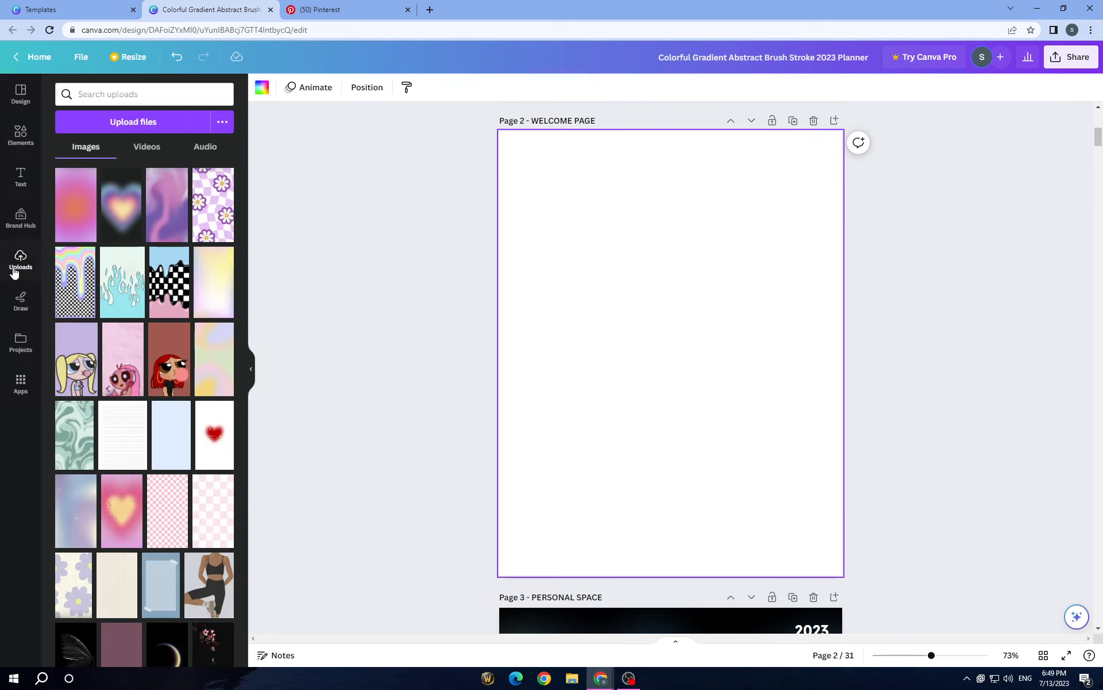
click(175, 214)
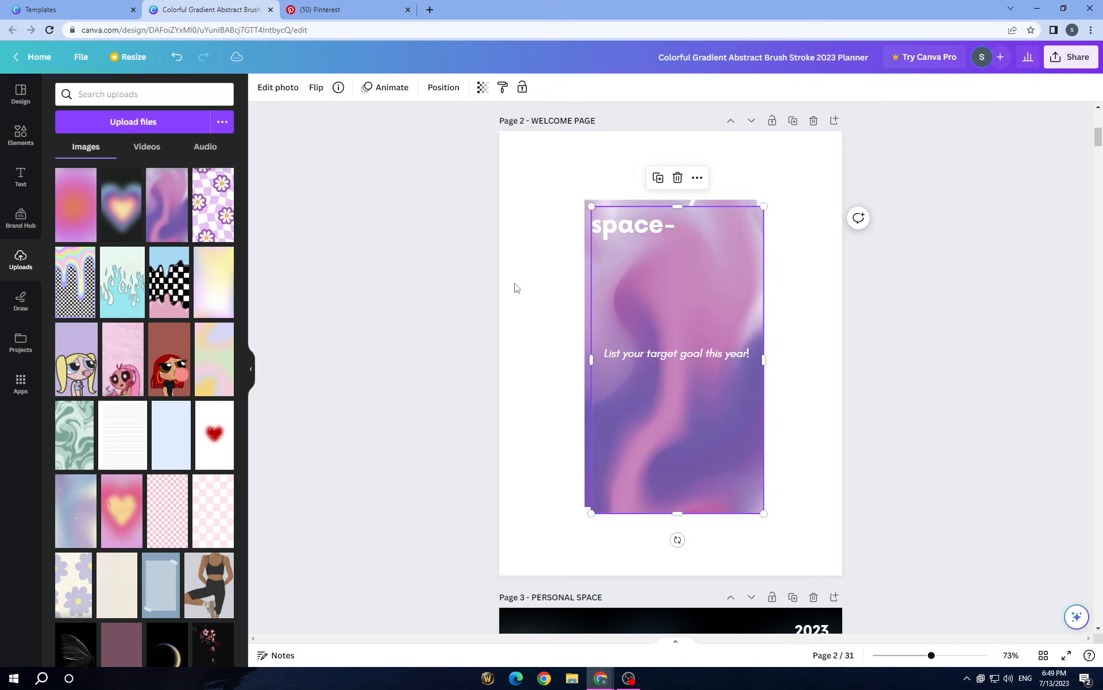
right_click(641, 282)
click(689, 580)
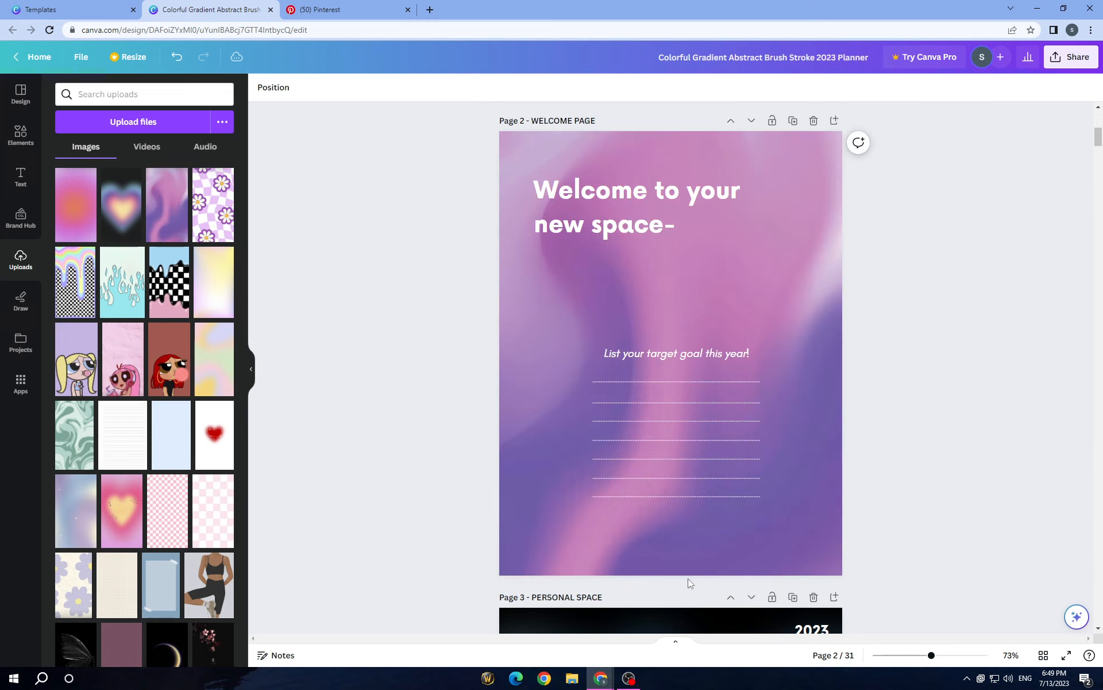
Step: Delete page 3's background photo and set the uploaded pink and orange radial gradient image as its background
scroll(701, 398, down, 2)
scroll(698, 409, down, 6)
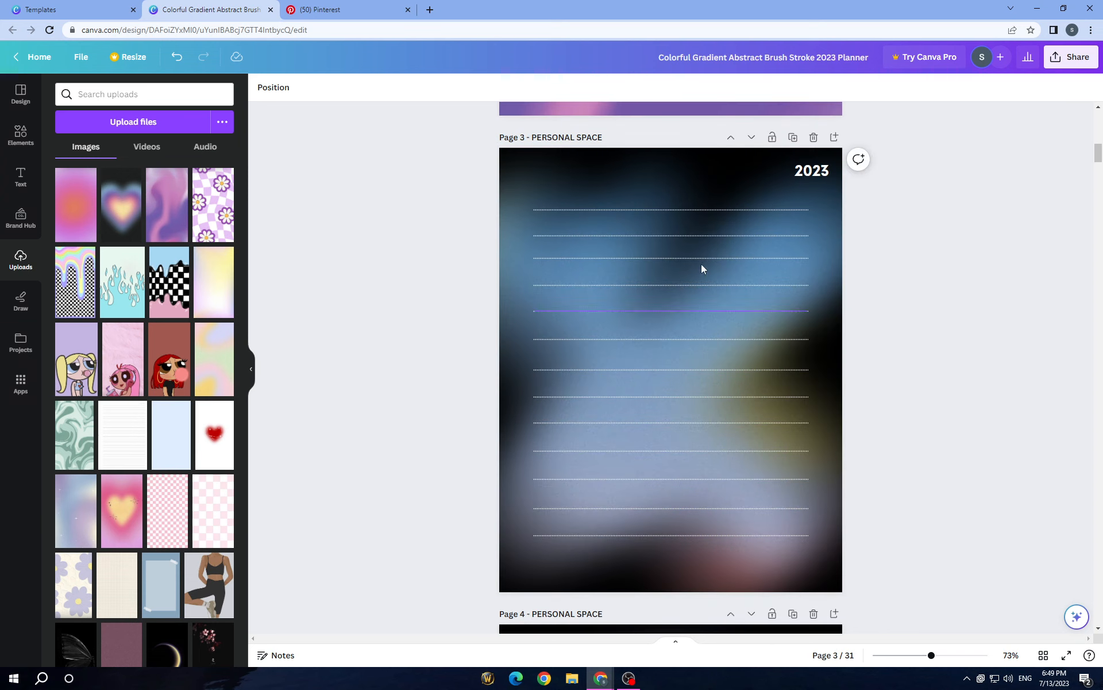
click(684, 168)
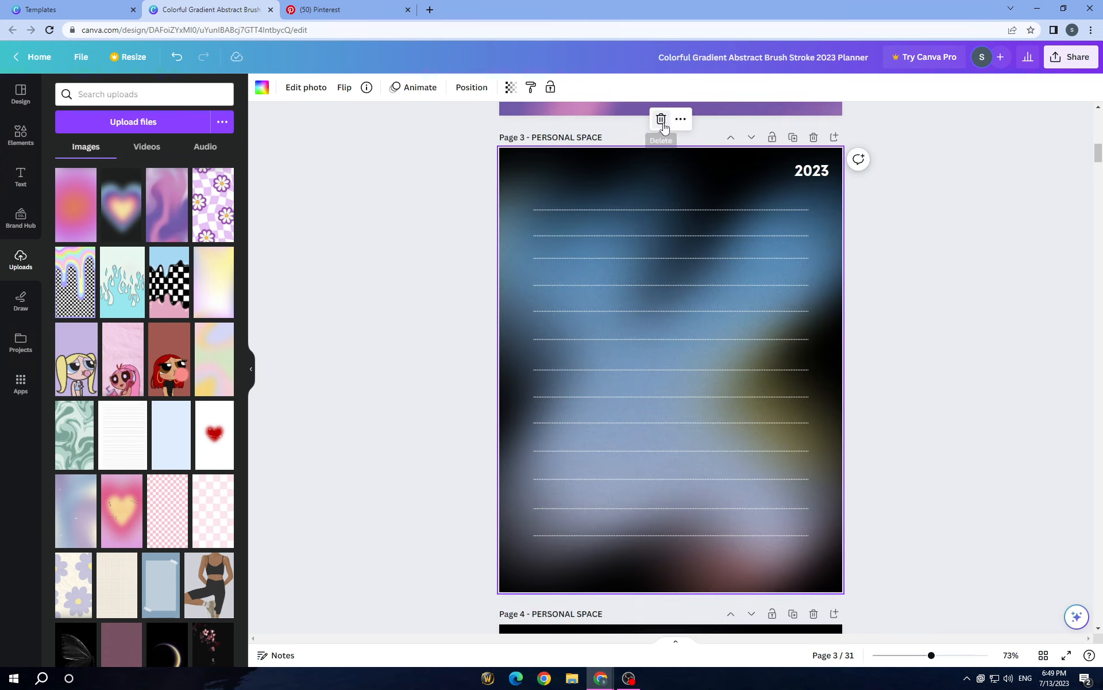
click(662, 119)
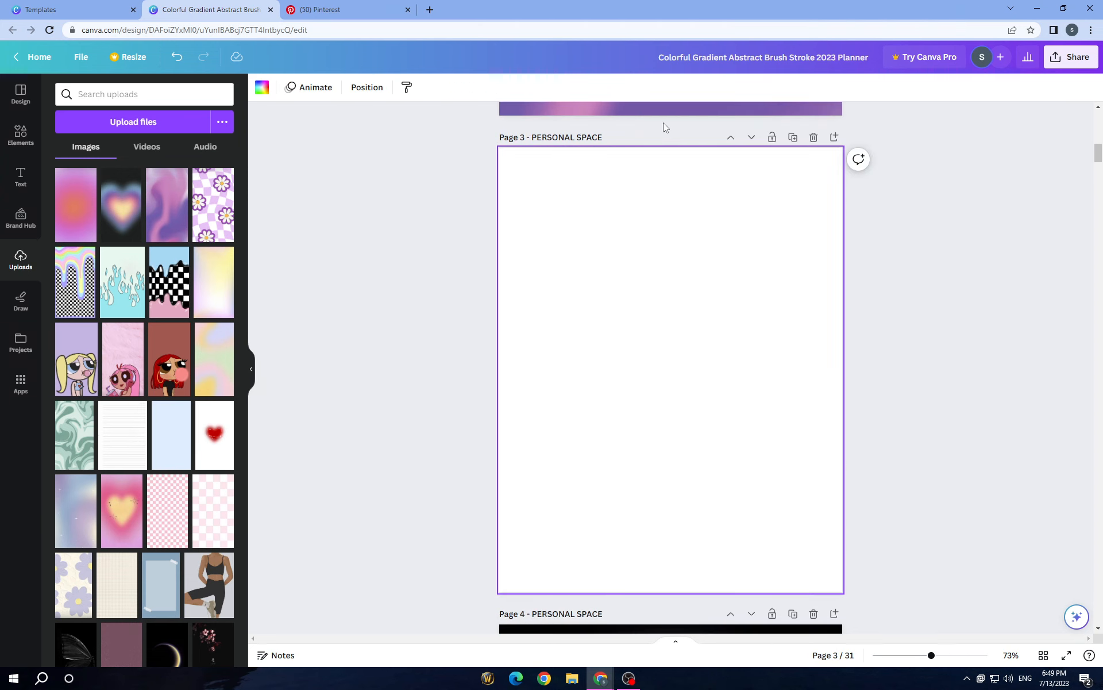
click(78, 227)
right_click(651, 312)
click(708, 594)
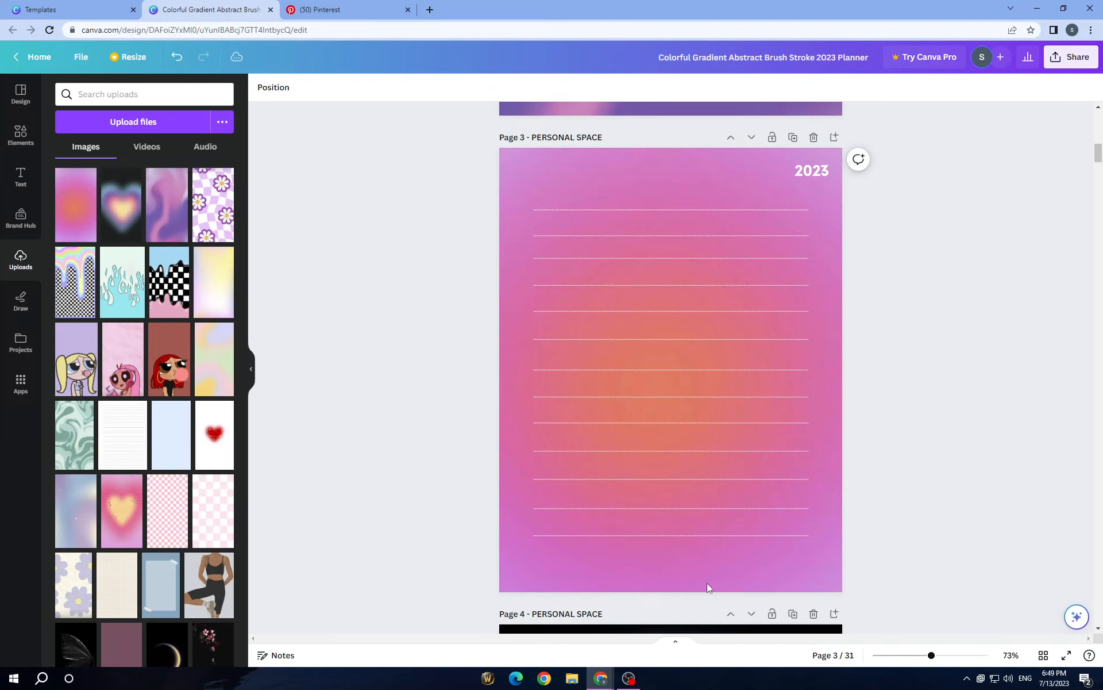
Step: Review the new backgrounds across the planner cover, Welcome Page and first Personal Space page
scroll(699, 435, up, 8)
scroll(698, 430, down, 2)
scroll(699, 429, up, 10)
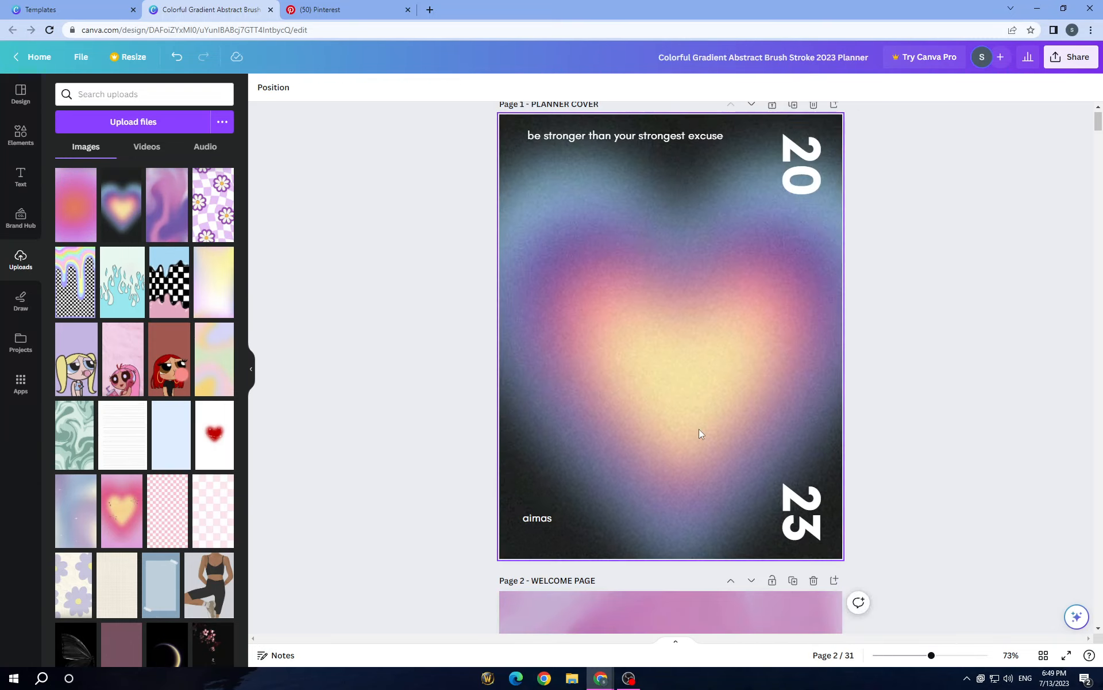
scroll(699, 429, down, 10)
scroll(699, 429, down, 7)
scroll(698, 429, up, 13)
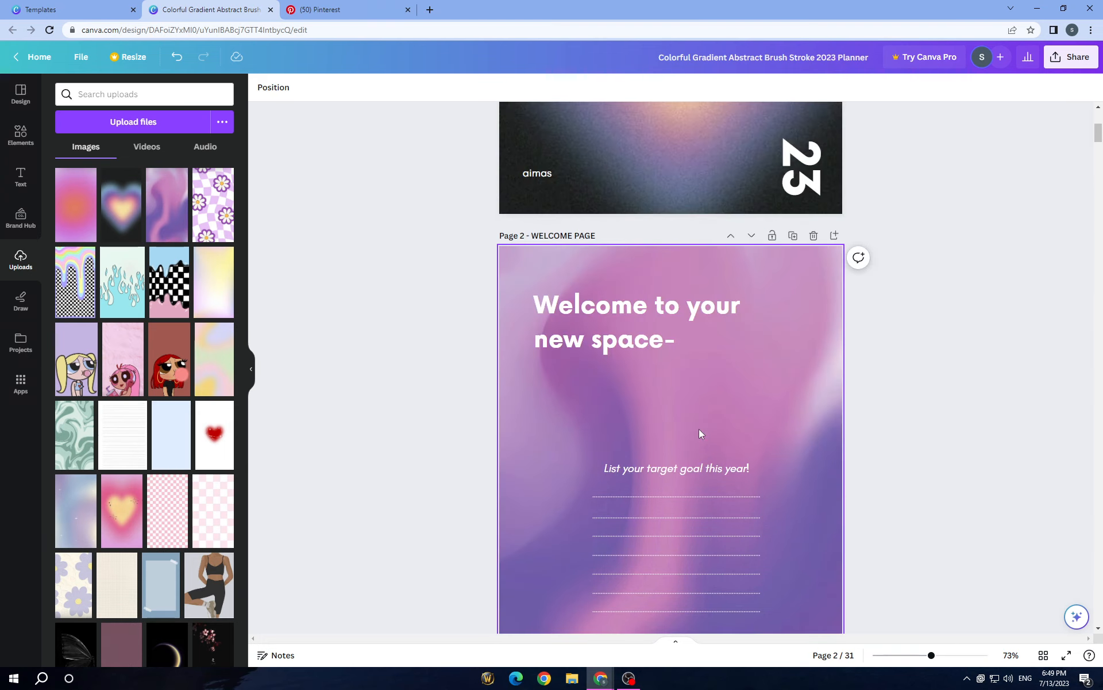
Step: Browse the elements library through its graphics, tables, frames, grids and collections
click(21, 135)
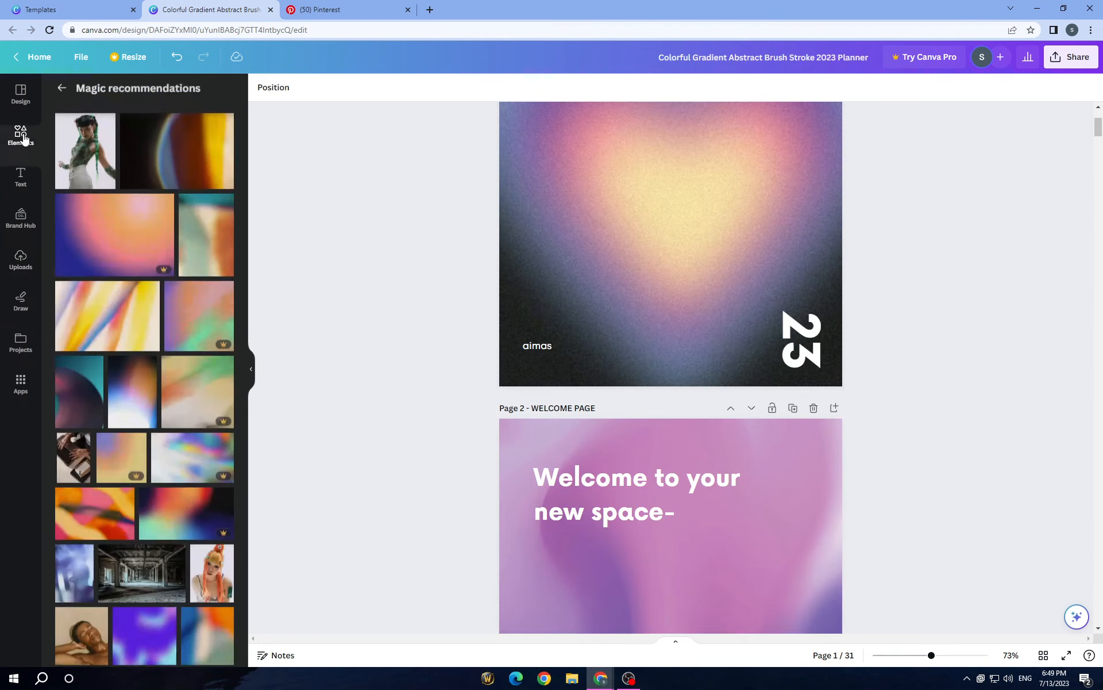
scroll(416, 397, down, 4)
click(20, 135)
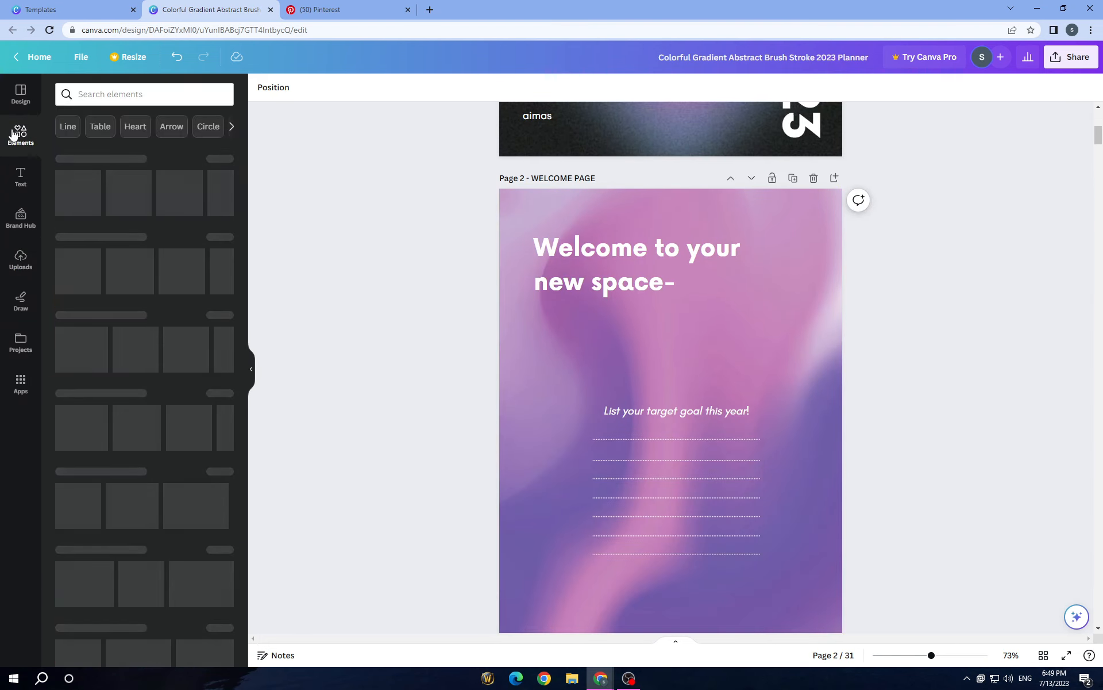
scroll(741, 367, down, 1)
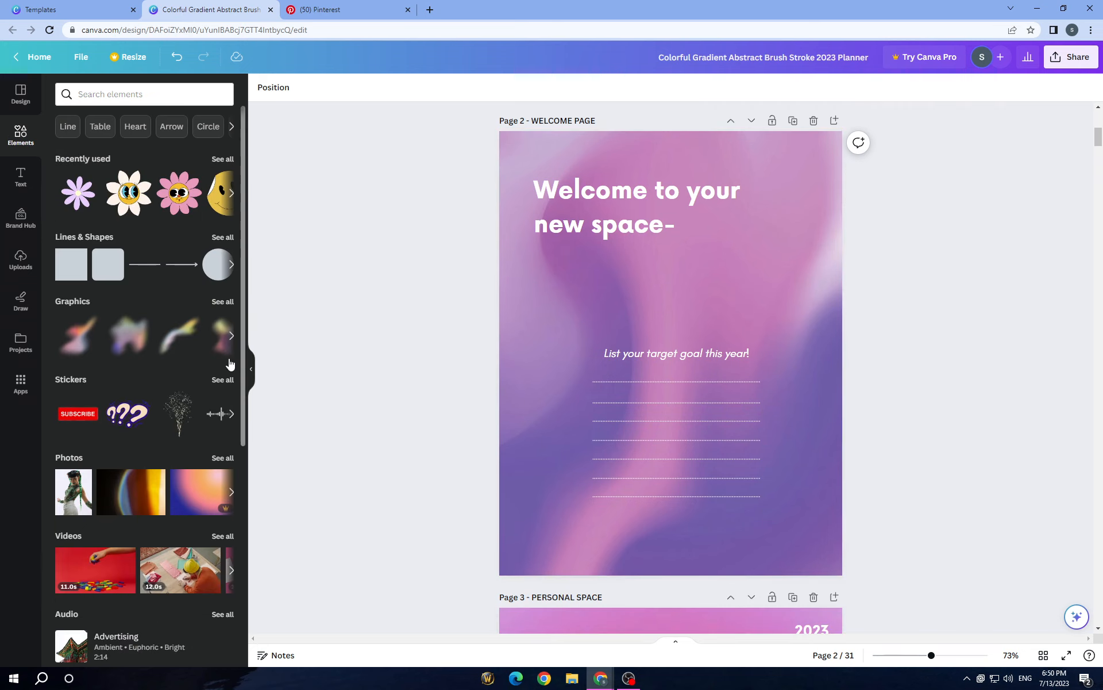
scroll(229, 351, down, 6)
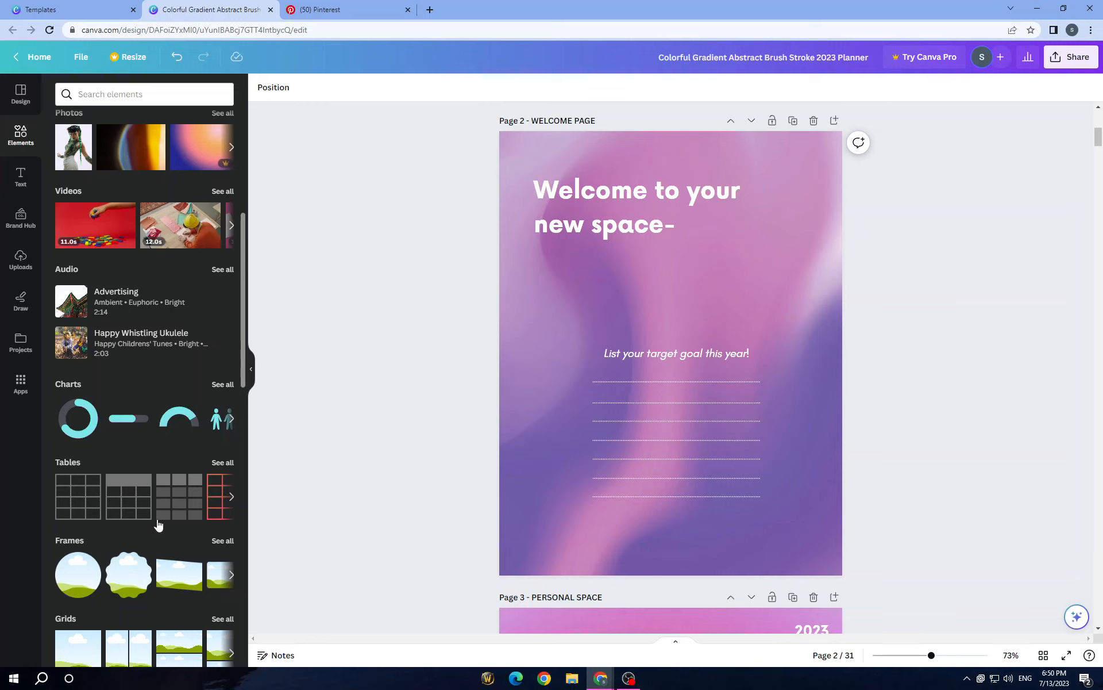
scroll(159, 526, down, 3)
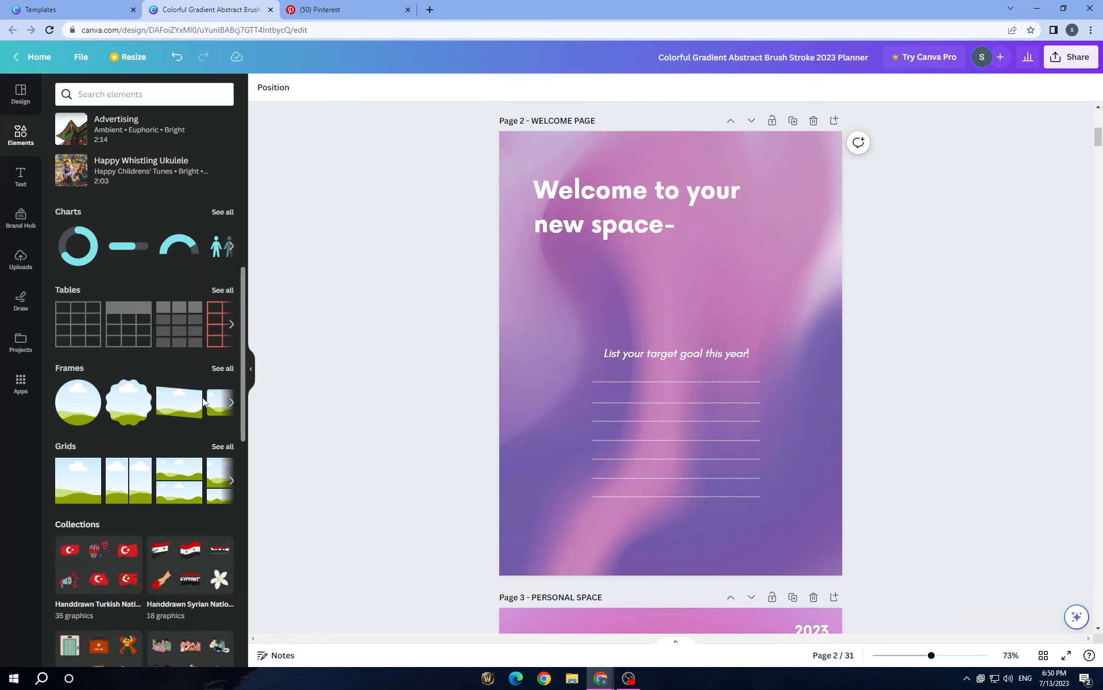
scroll(203, 398, down, 2)
scroll(480, 401, down, 2)
Step: Look over the planner pages down to page 4 and return to the cover
scroll(343, 375, up, 3)
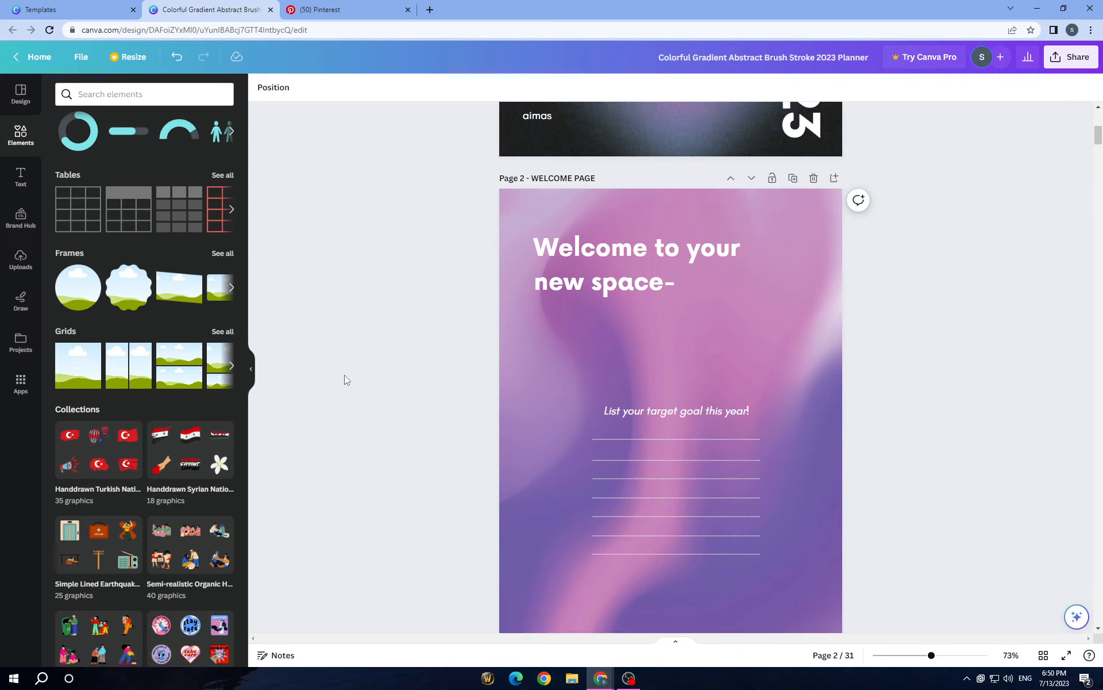
scroll(356, 452, down, 15)
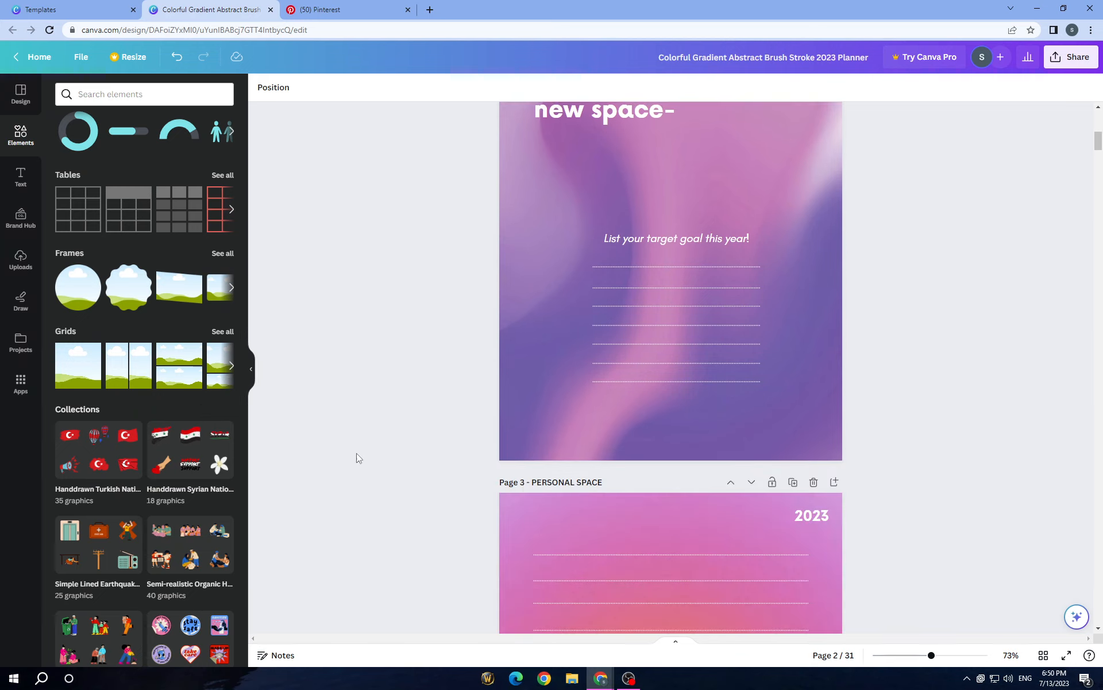
scroll(655, 393, up, 15)
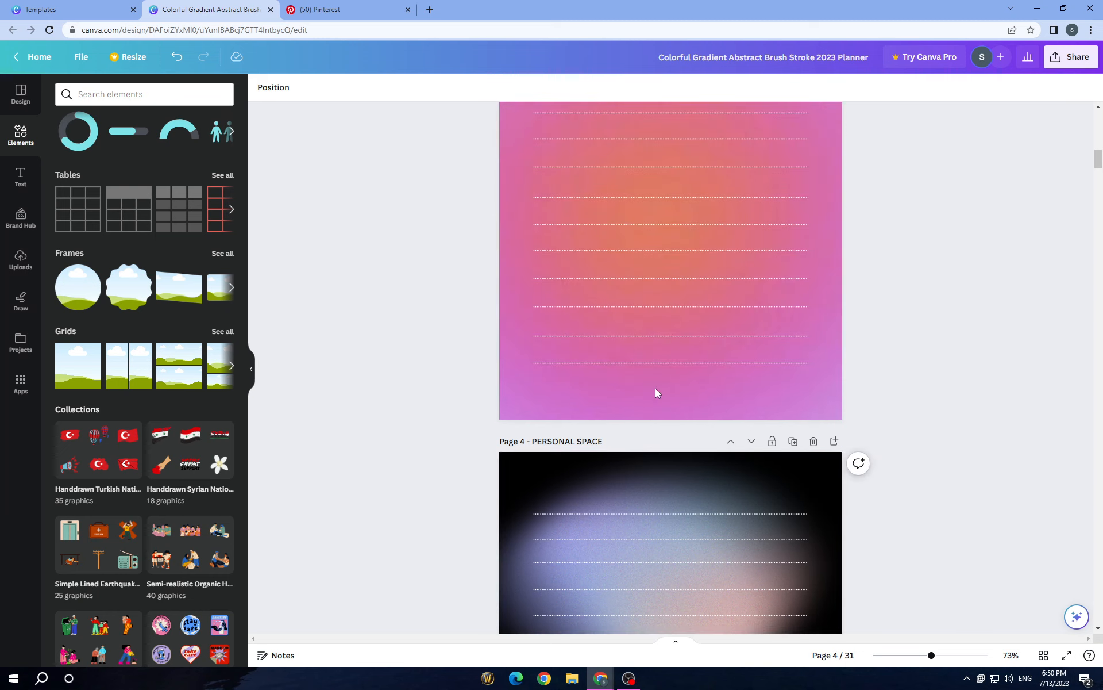
scroll(997, 382, up, 4)
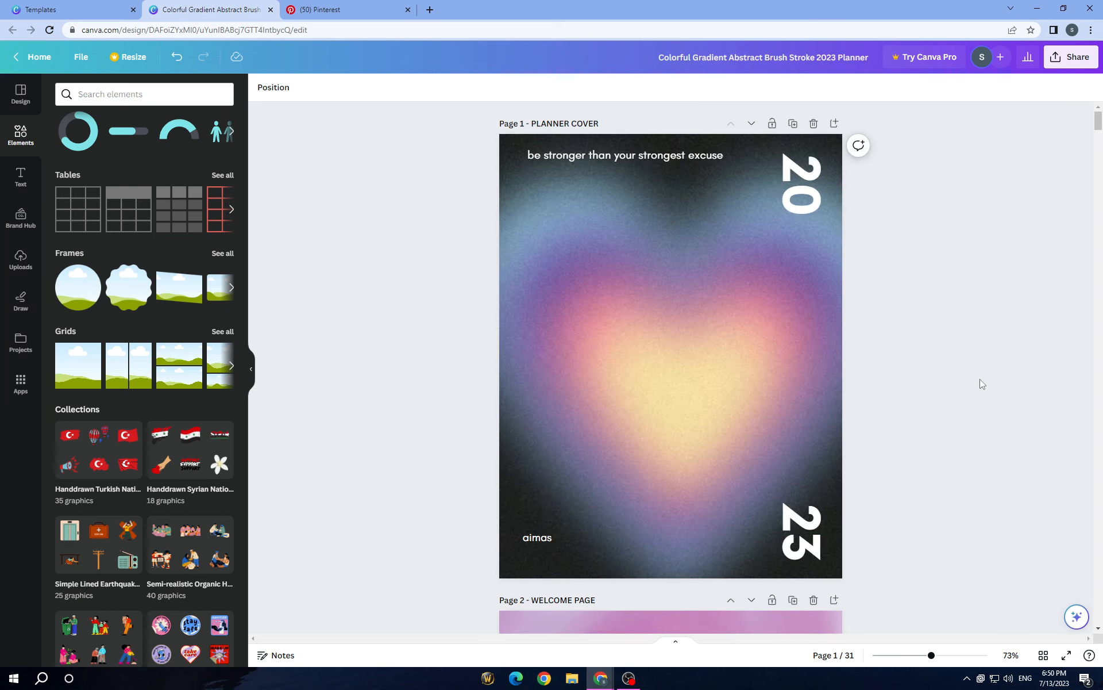